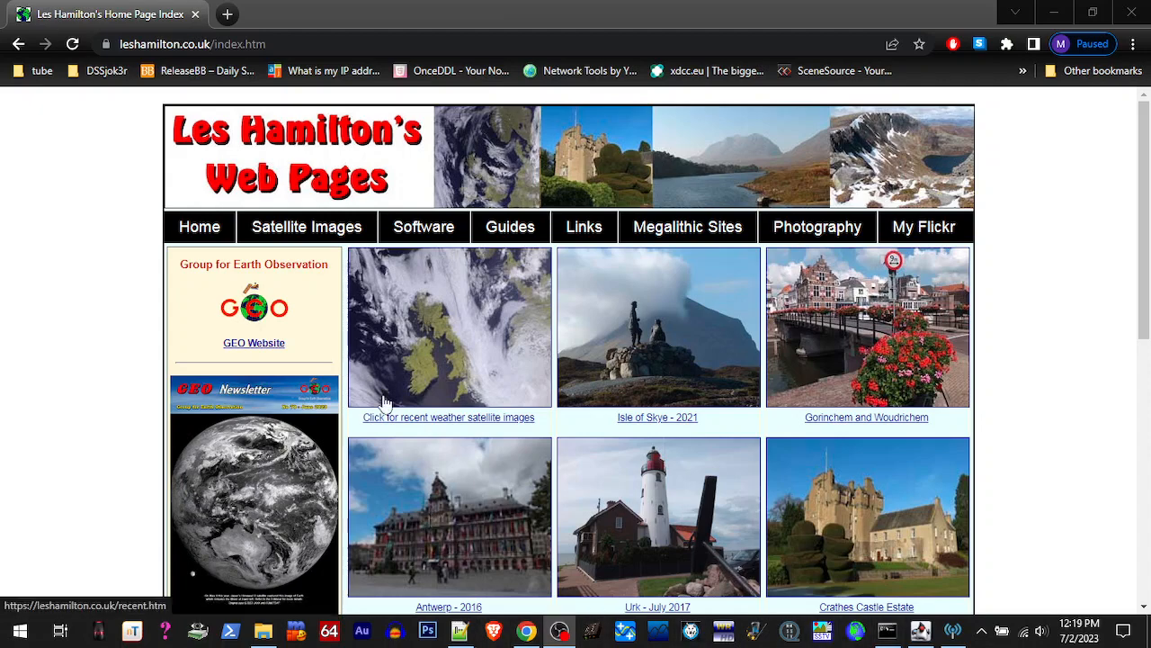
Open the MeteorGIS Installation Pack page from the site's software listing and find the suite installer download
left_click(411, 230)
scroll(206, 338, "down", 2)
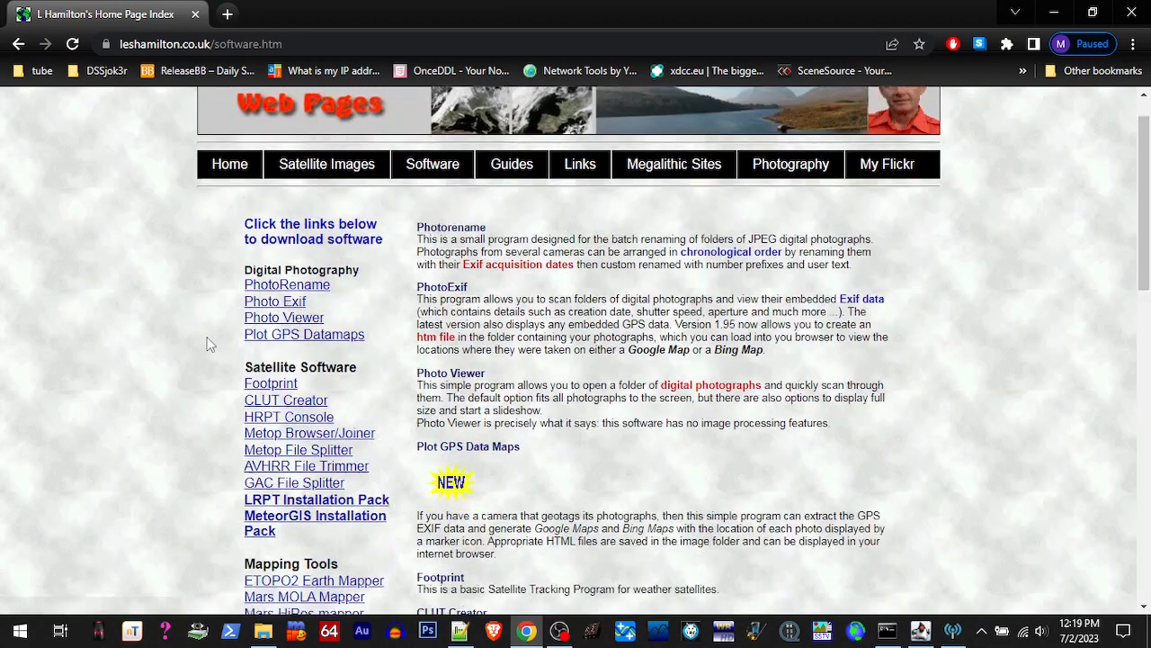
scroll(206, 338, "down", 1)
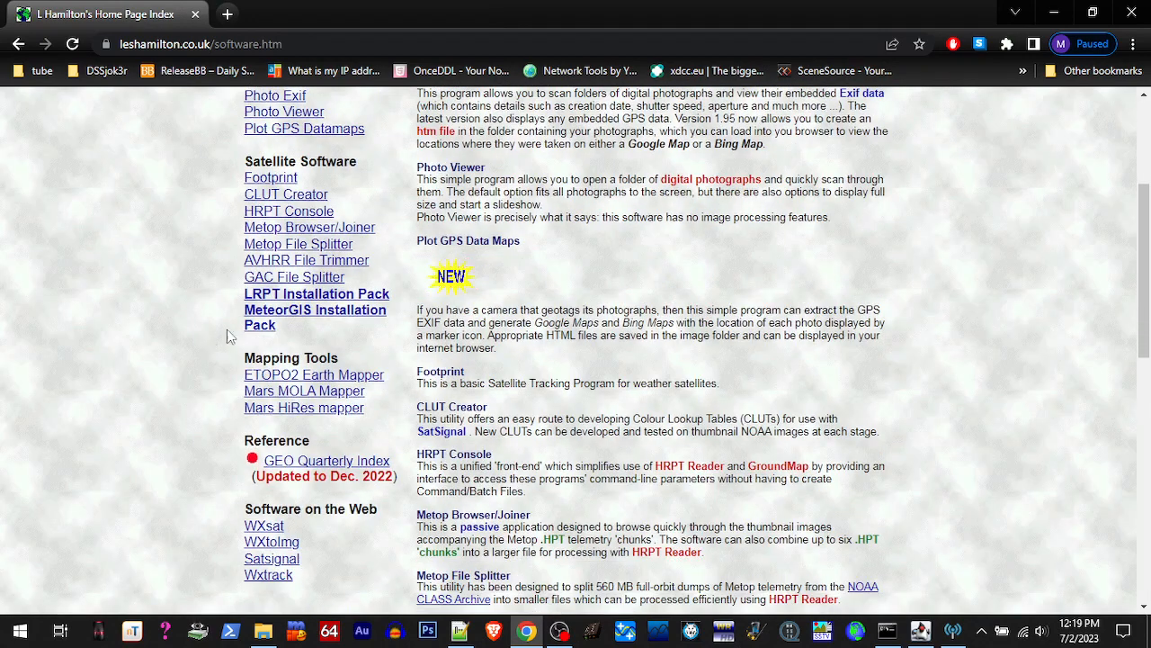
left_click(275, 321)
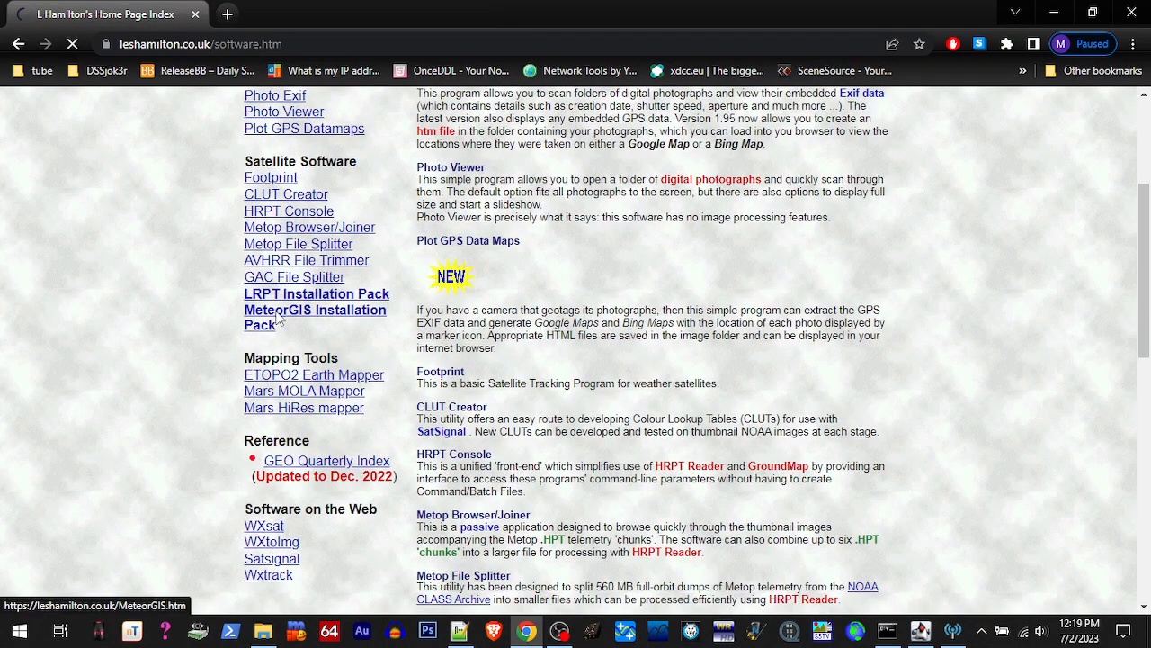
scroll(277, 320, "down", 10)
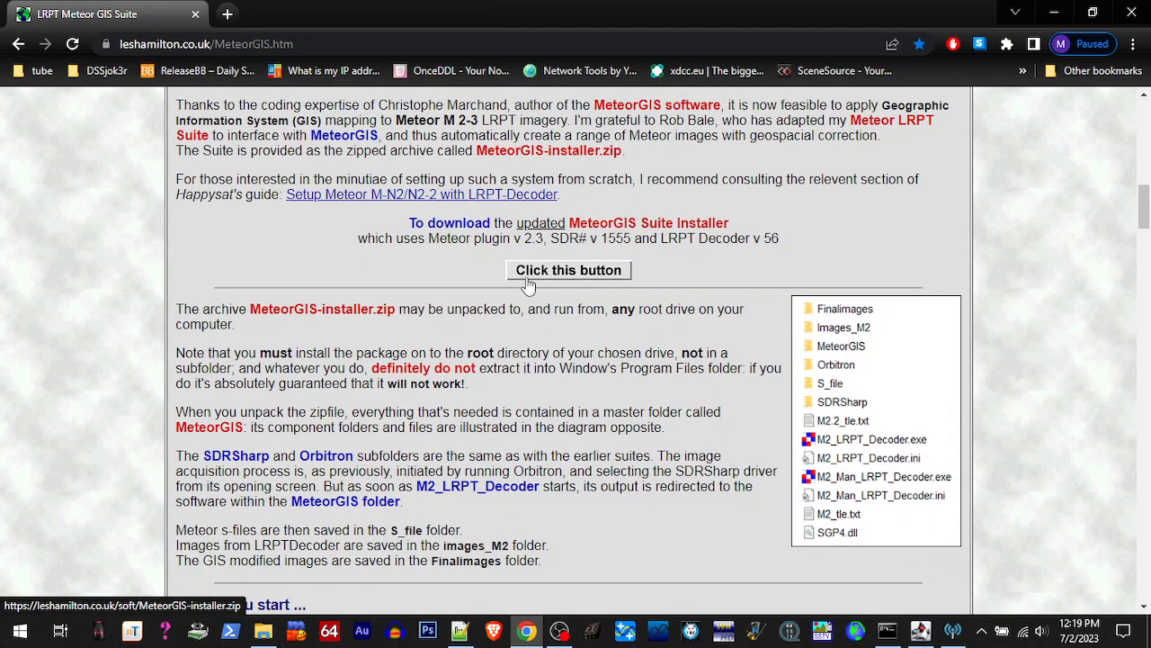
Extract MeteorGIS-installer.zip from the Downloads folder into its own MeteorGIS-installer folder
left_click(266, 633)
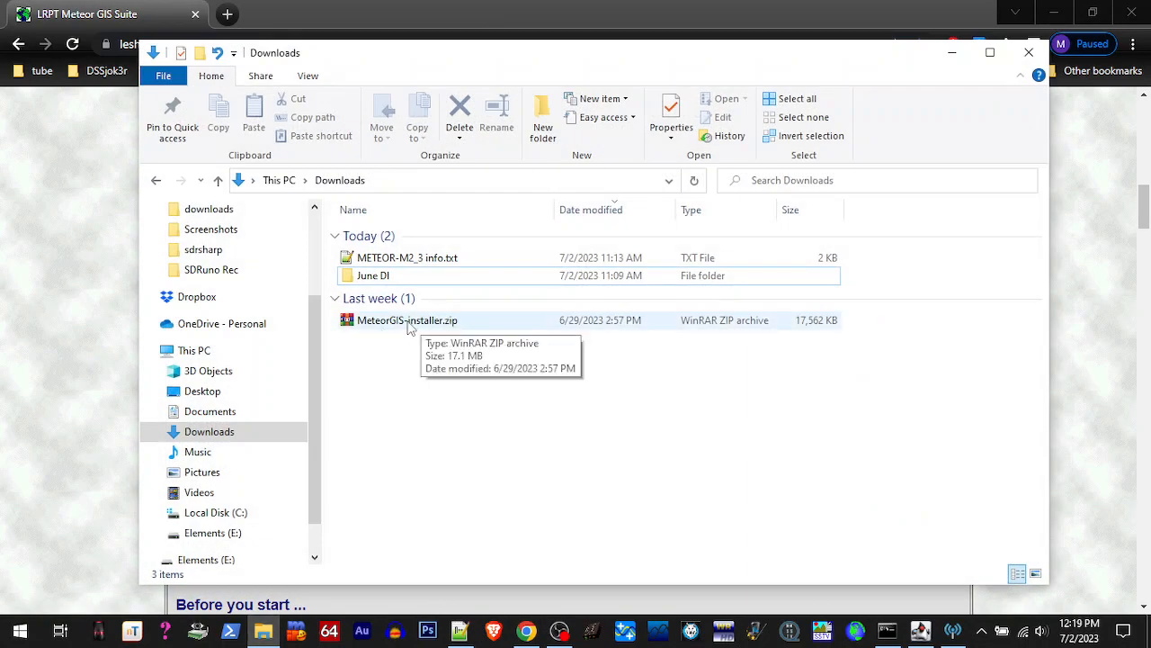
right_click(417, 324)
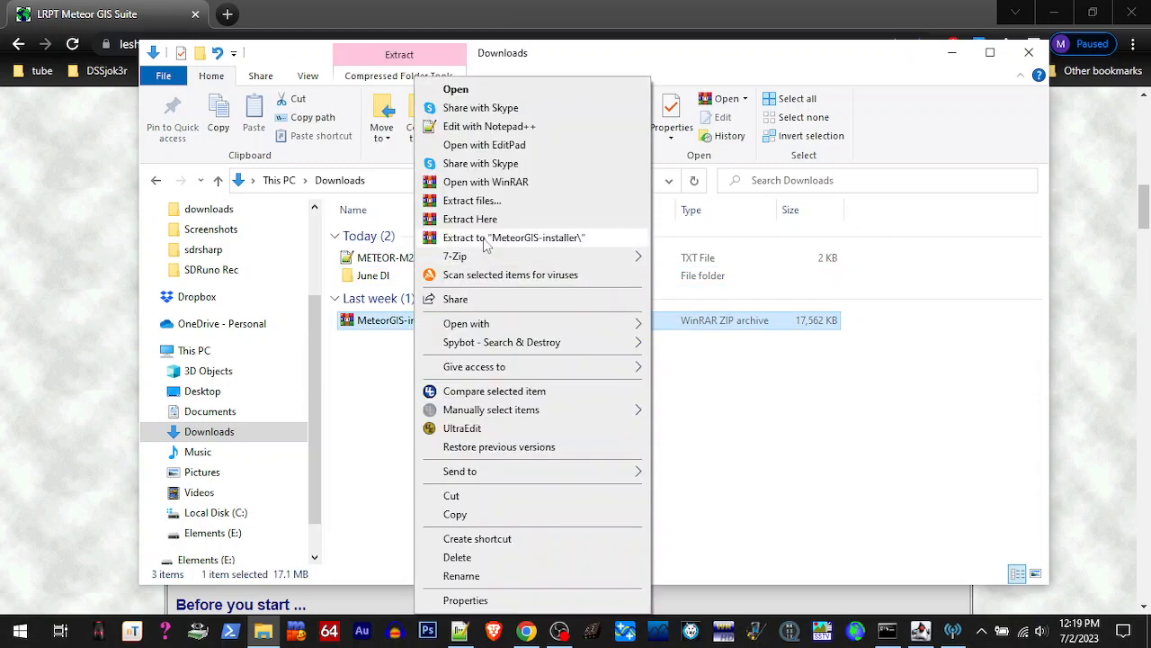
left_click(485, 241)
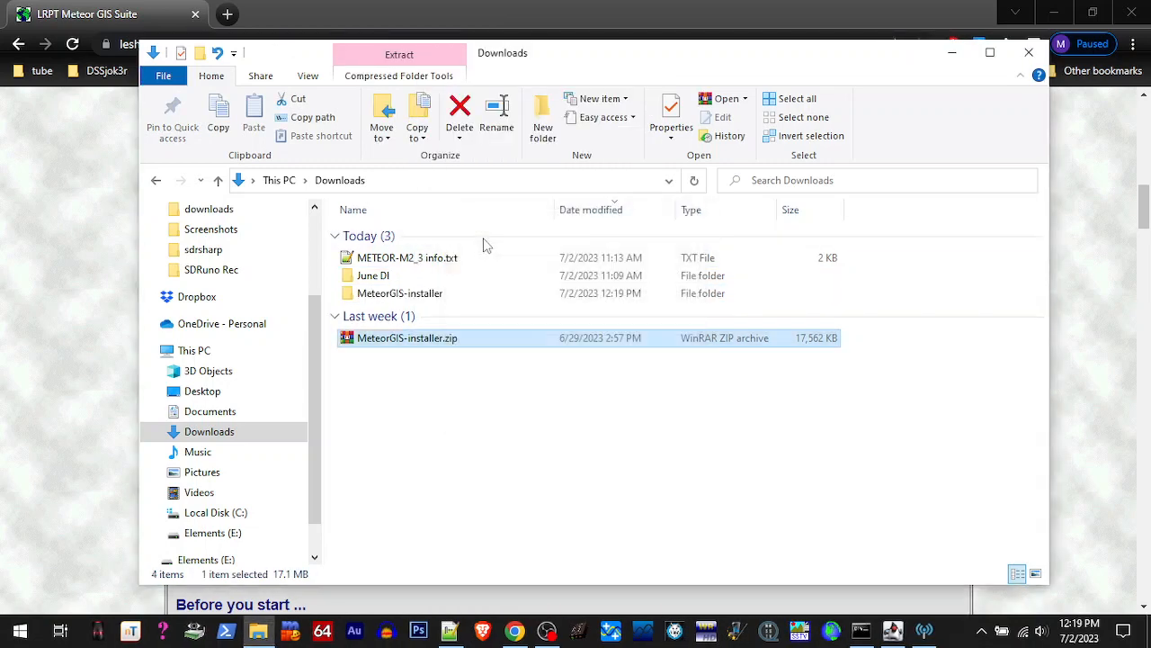
Copy the MeteorGIS folder from the extracted MeteorGIS-installer folder to the root of Local Disk (C:)
left_click(414, 297)
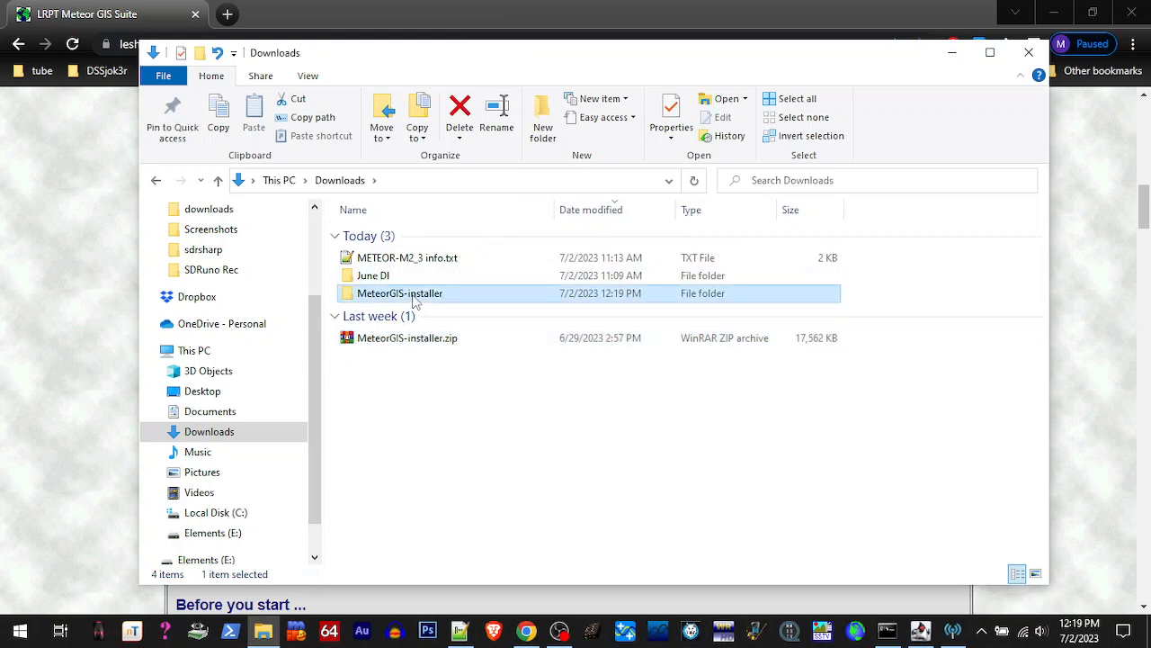
double_click(415, 296)
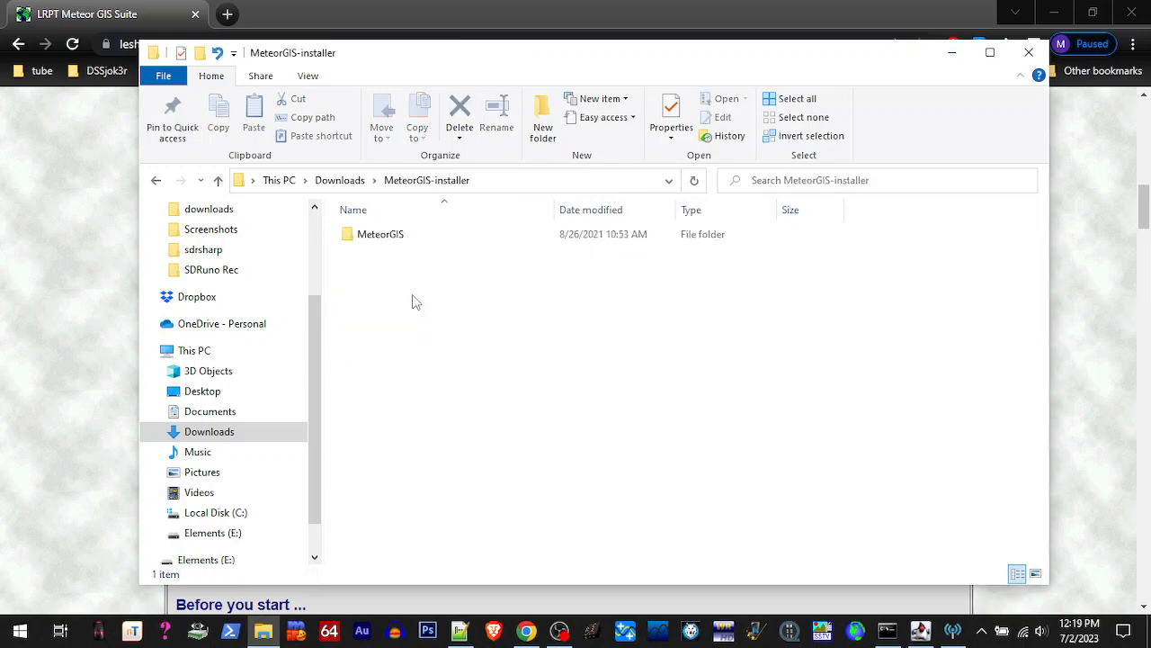
left_click(374, 247)
right_click(376, 244)
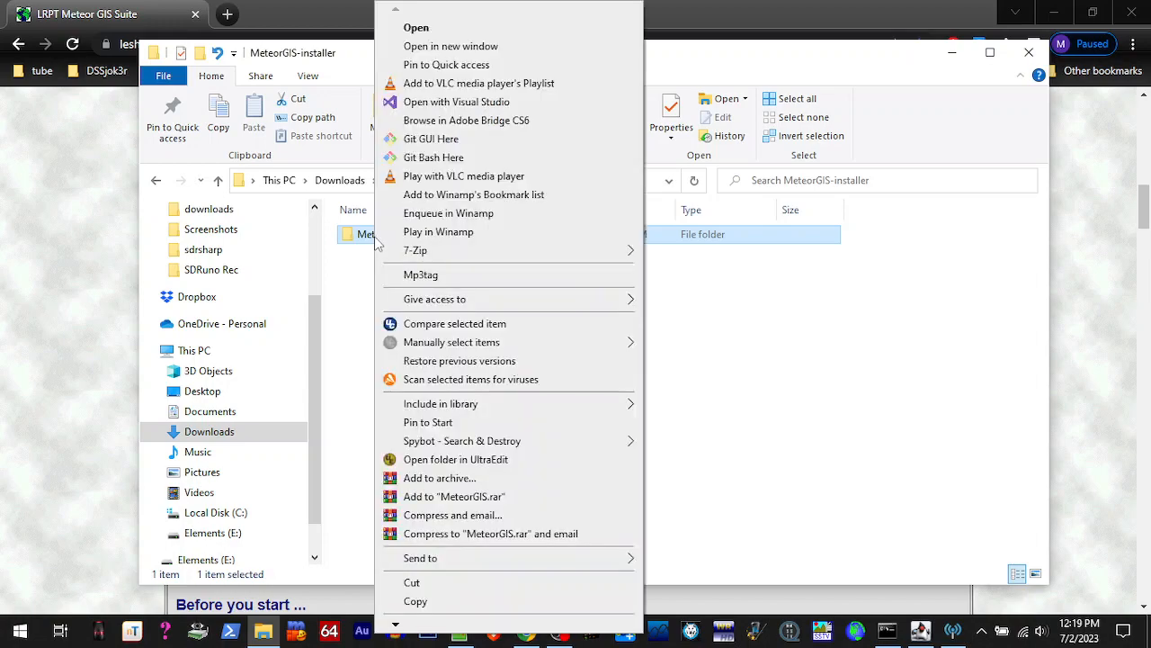
left_click(343, 304)
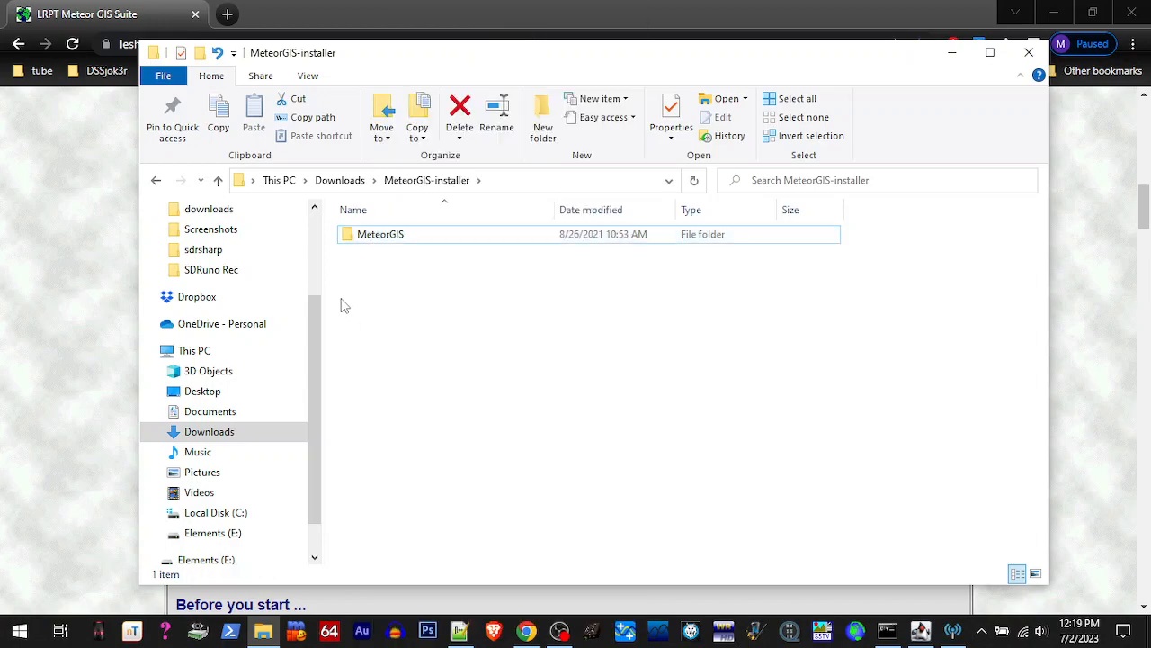
left_click(376, 247)
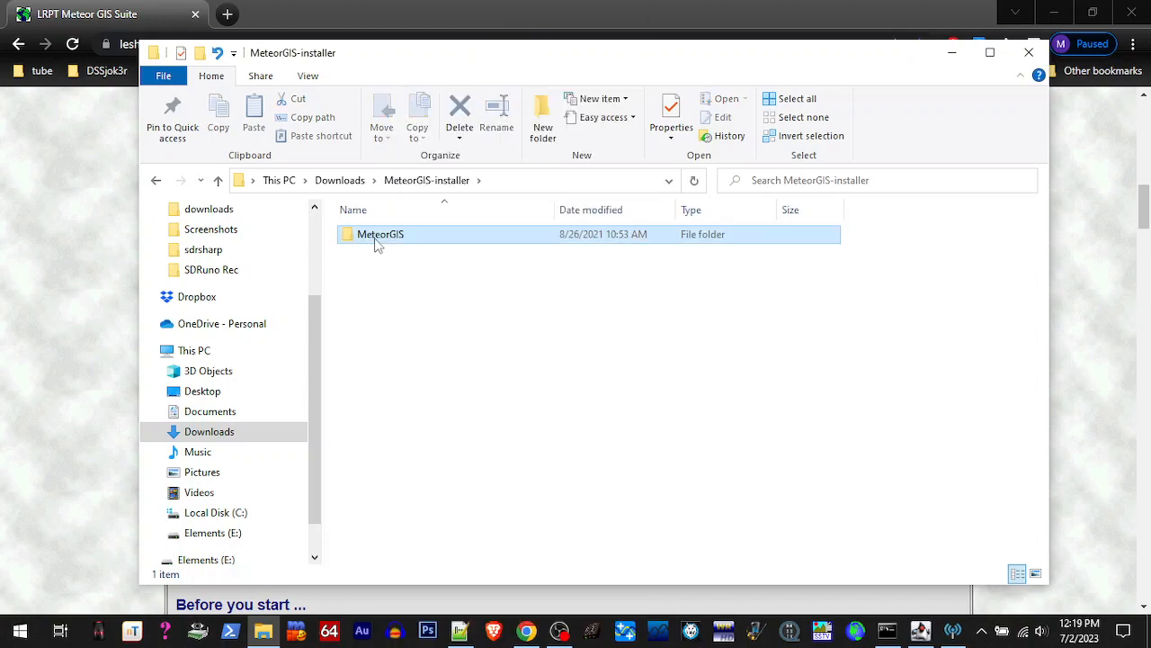
left_click(311, 117)
left_click(214, 513)
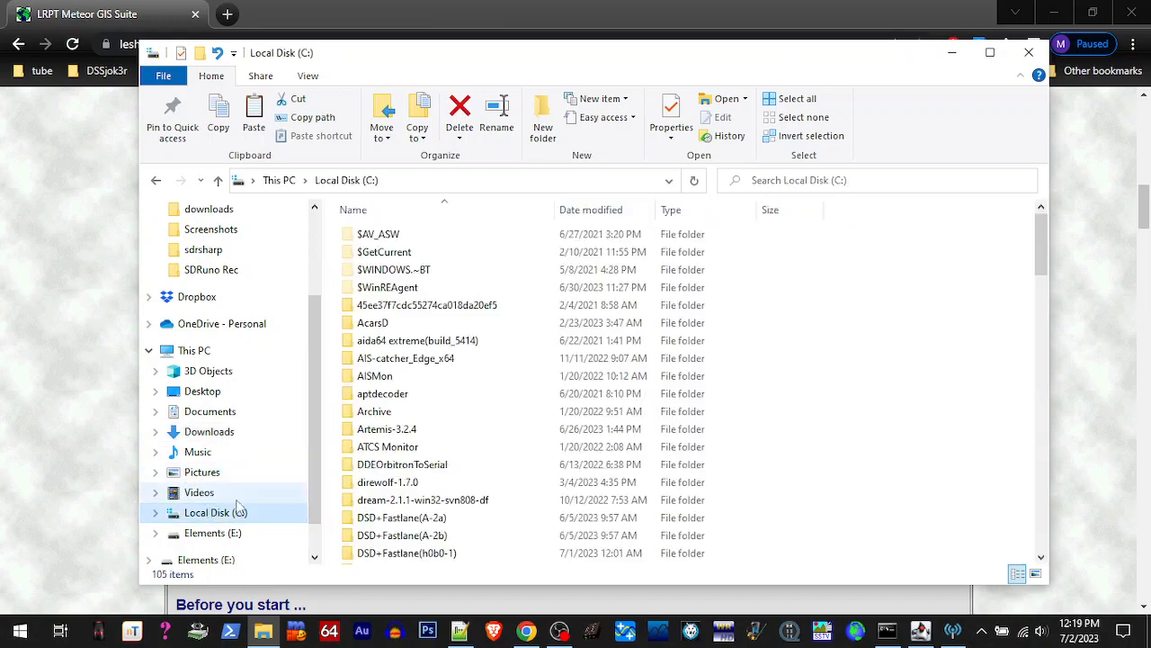
right_click(333, 436)
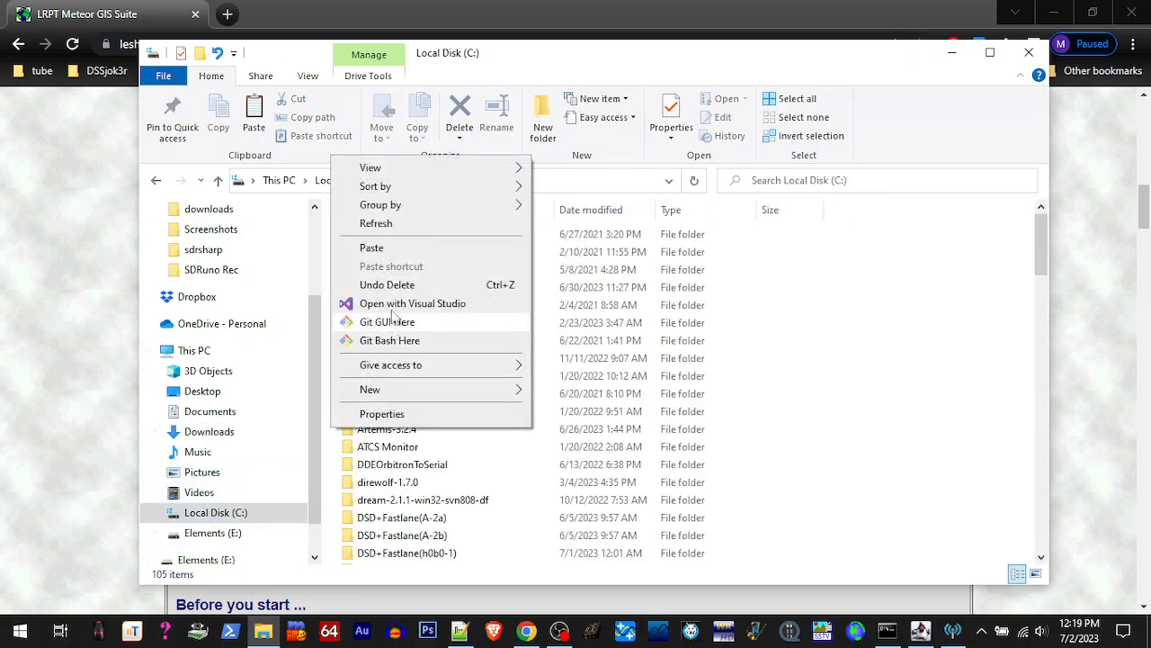
left_click(383, 249)
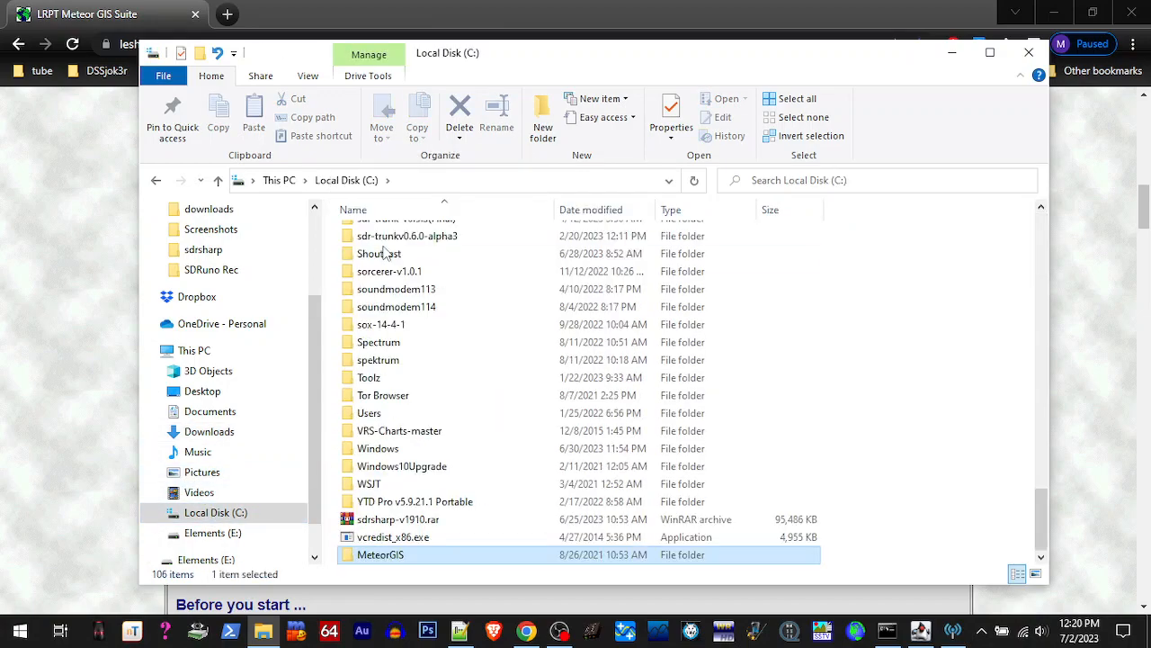
Launch Orbitron.exe from the Orbitron subfolder of C:\MeteorGIS
double_click(384, 556)
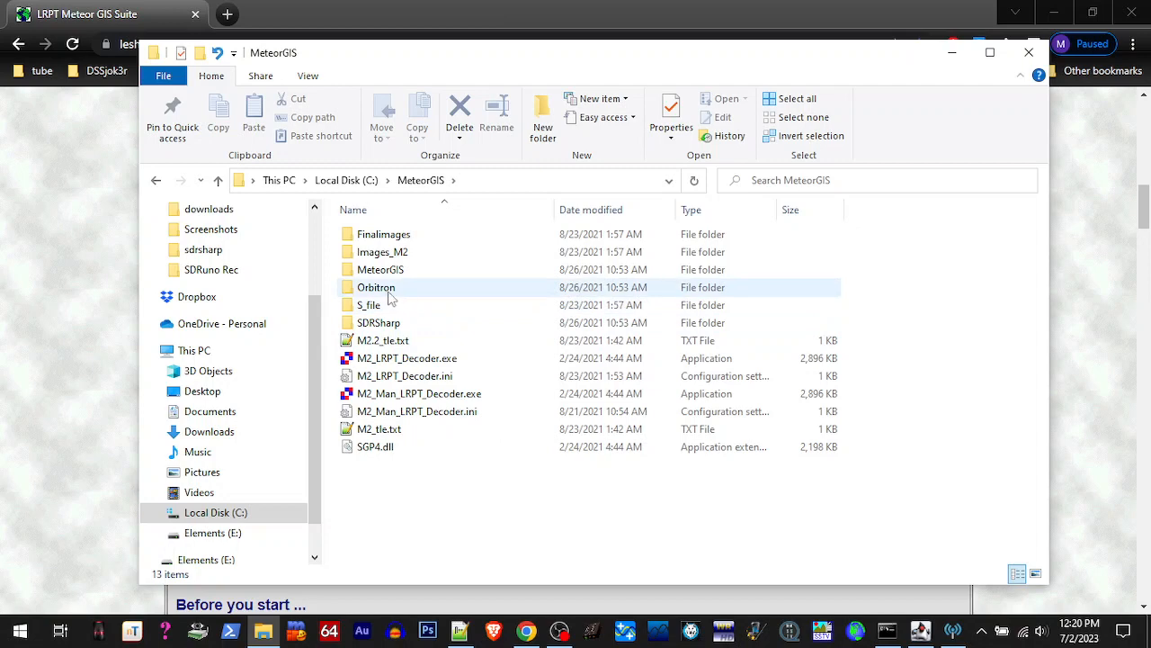
double_click(389, 289)
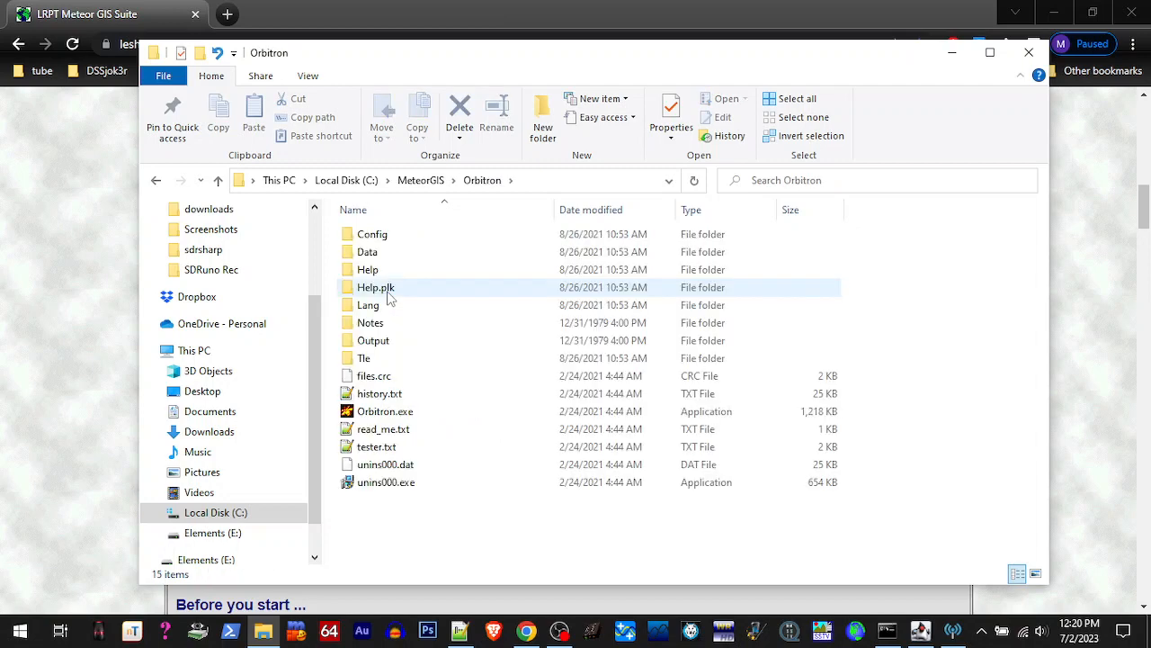
double_click(378, 411)
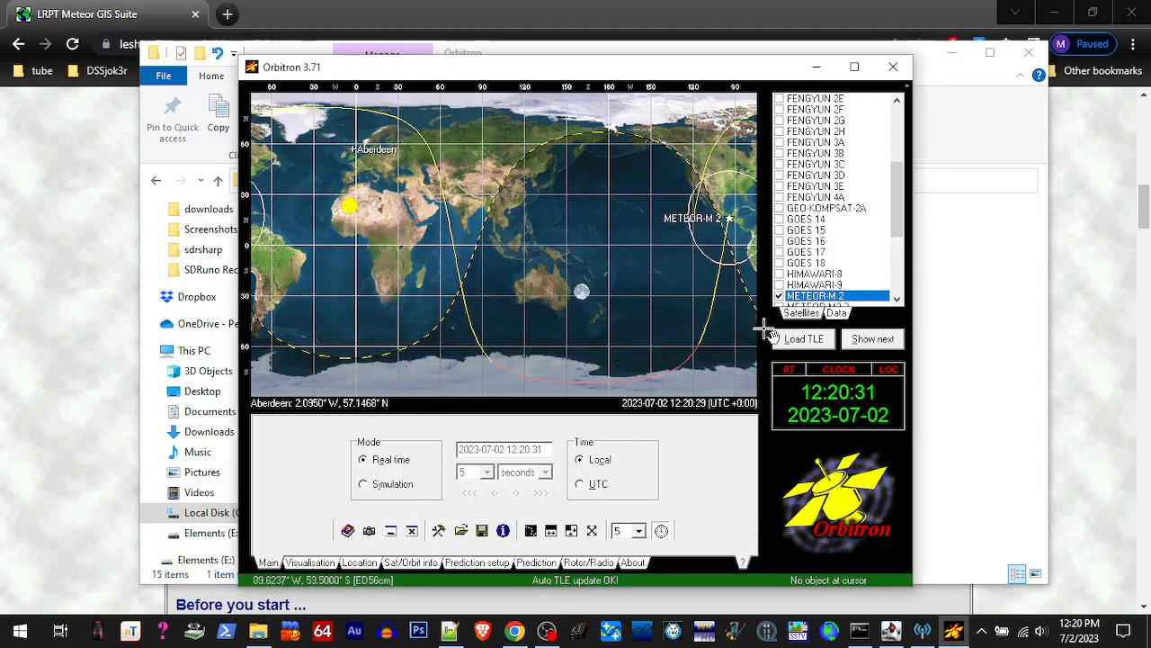
Stop tracking METEOR-M 2 and track METEOR-M2 3 in the satellite list instead
left_click_drag(897, 218, 902, 268)
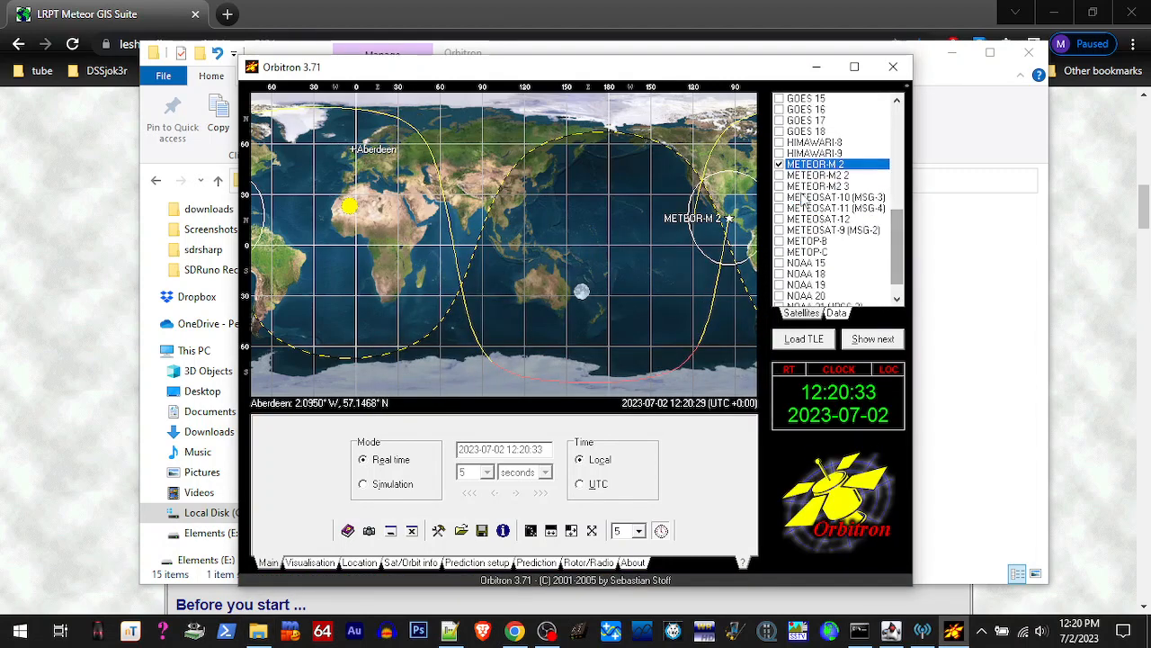
left_click(778, 164)
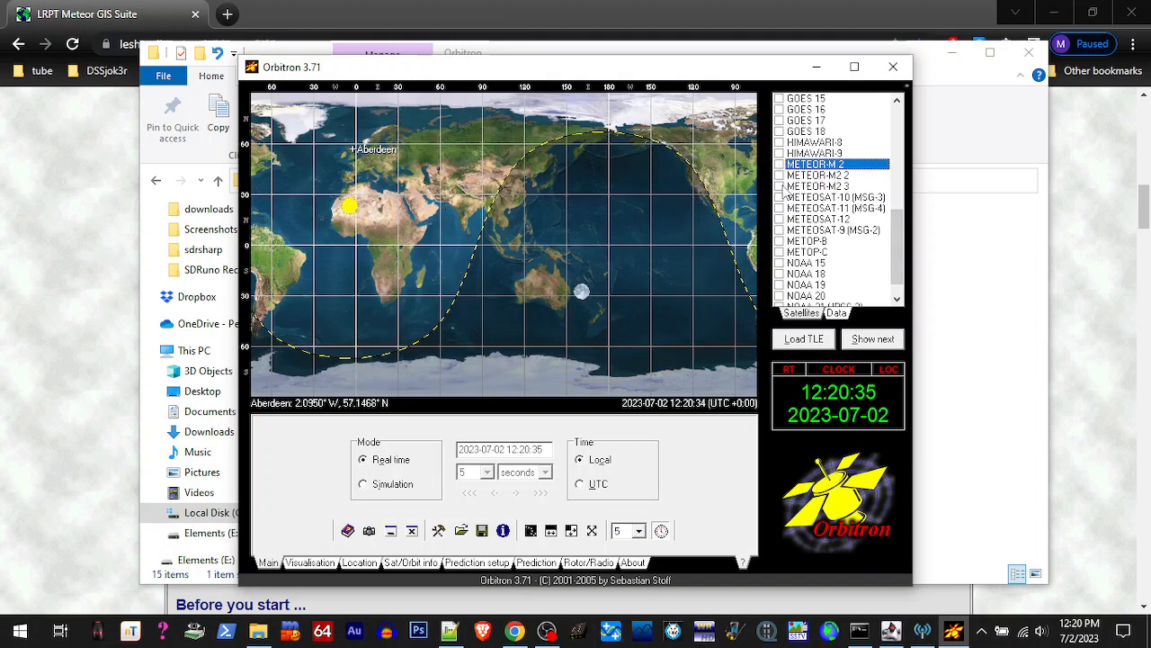
left_click(780, 186)
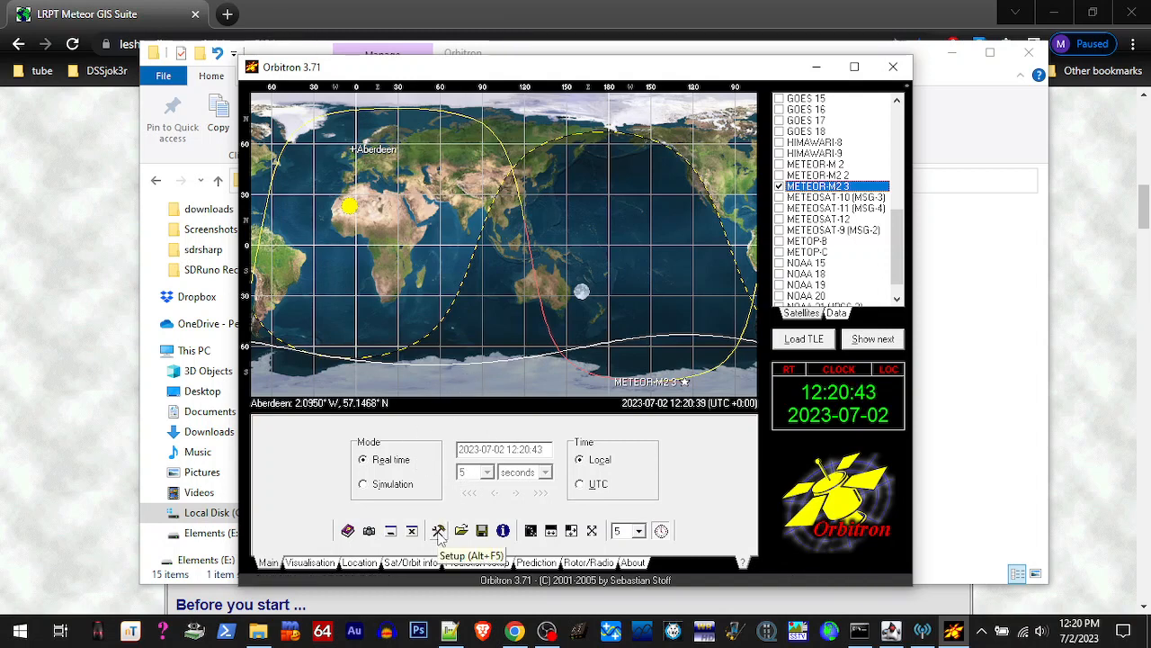
Set Orbitron's local time offset automatically to UTC -7:00 in the setup
left_click(438, 531)
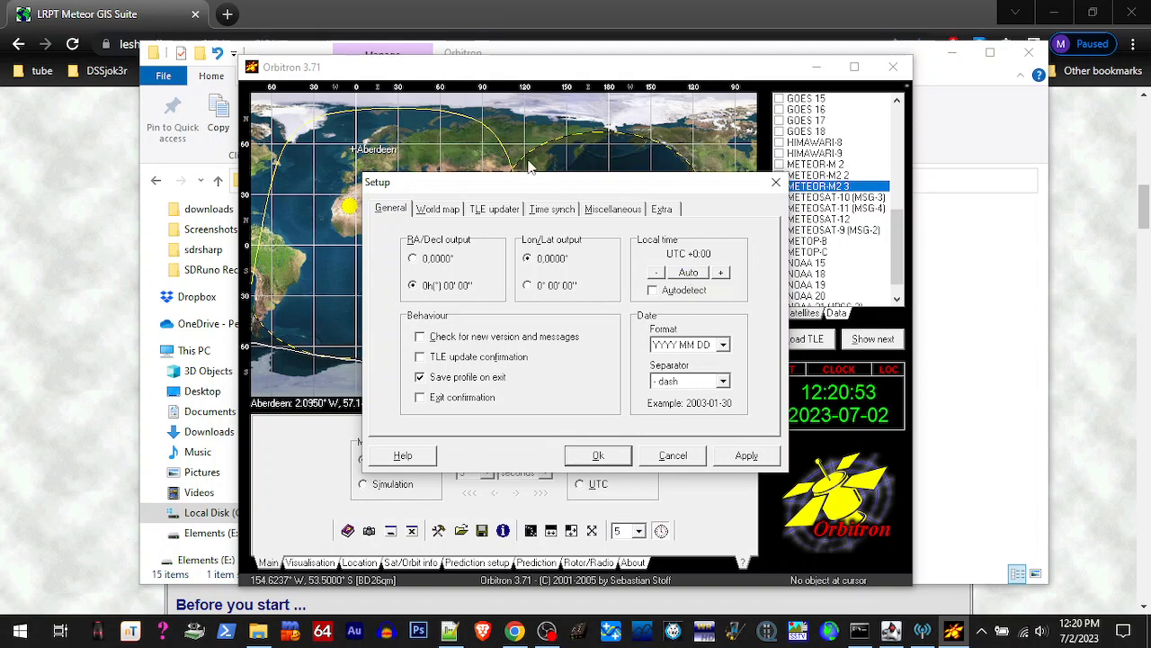
left_click(688, 273)
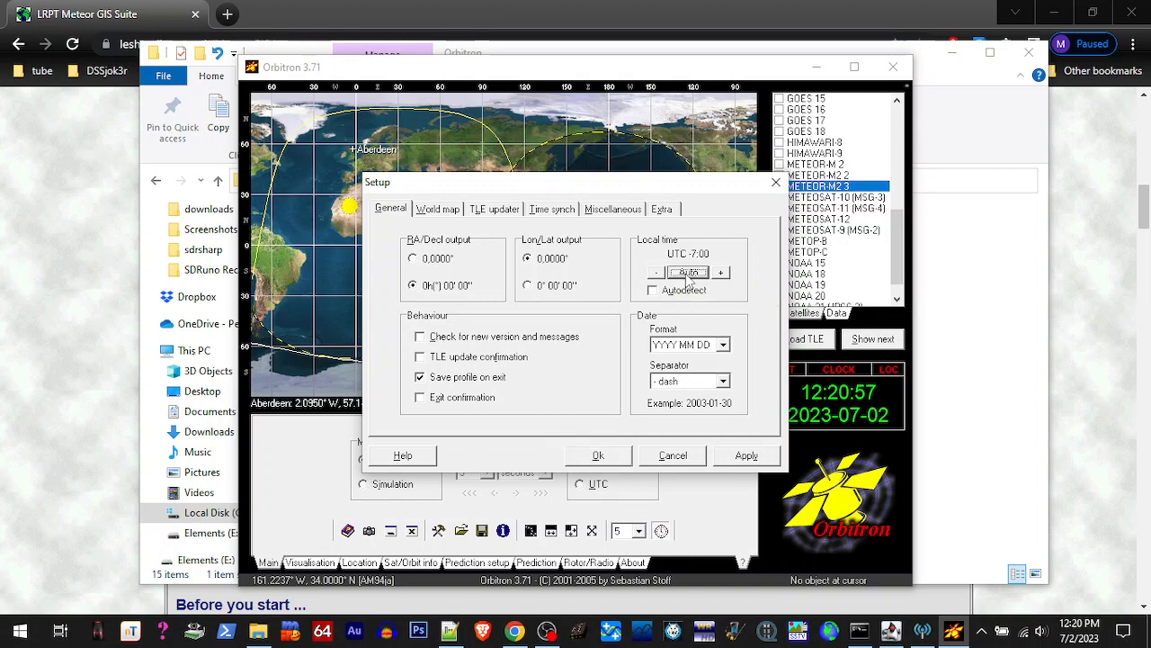
Unlock the Coloured world map preset, change the satellite icon to ISS, apply it and check the icon on the map
left_click(438, 208)
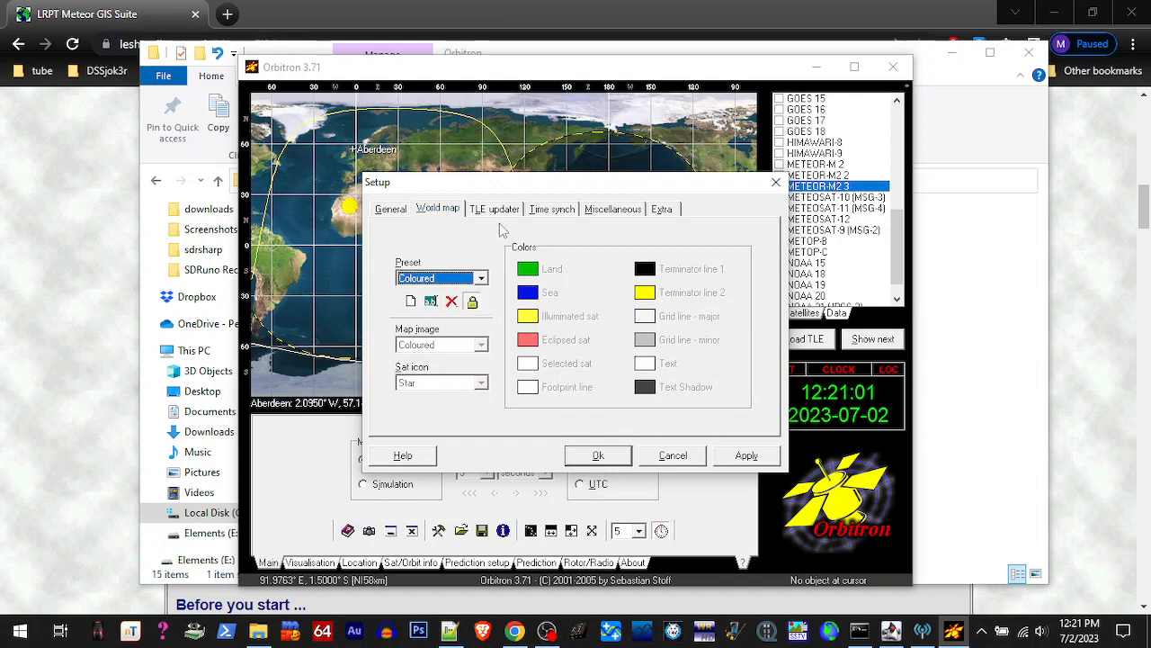
left_click_drag(465, 196, 547, 427)
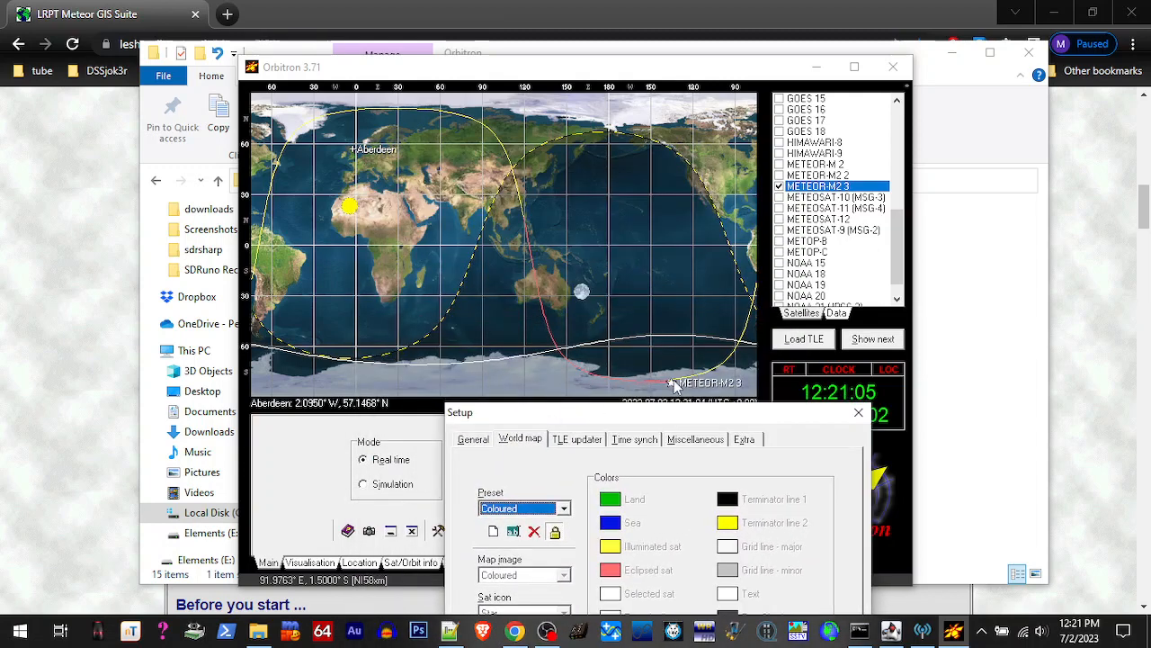
left_click_drag(661, 416, 588, 184)
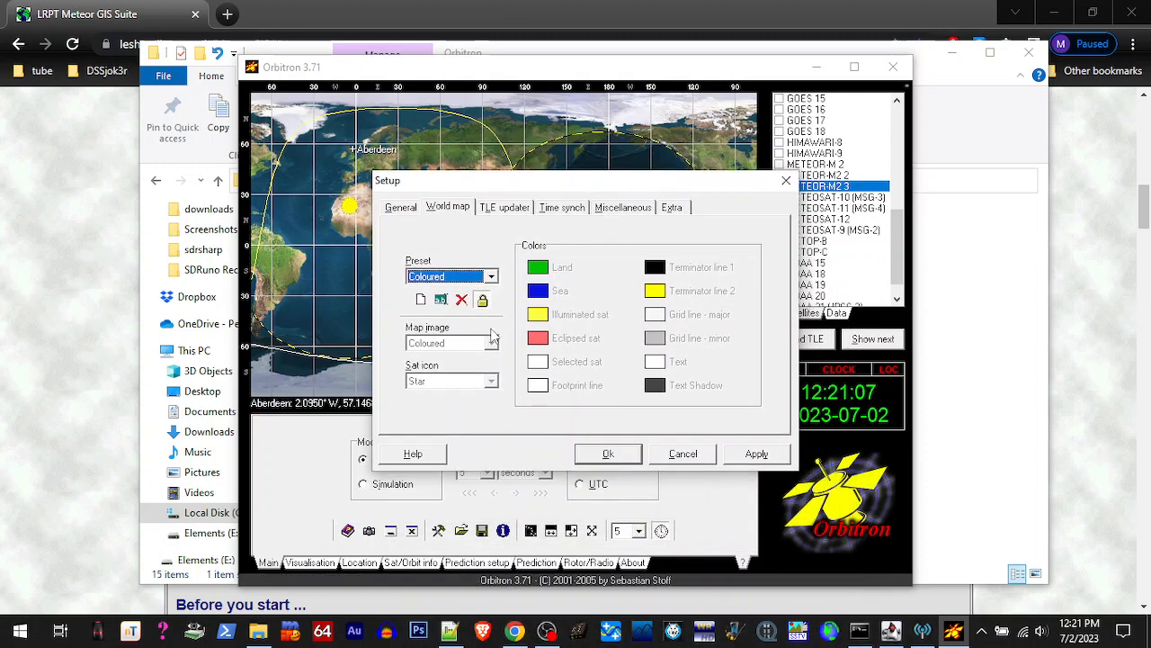
left_click(482, 300)
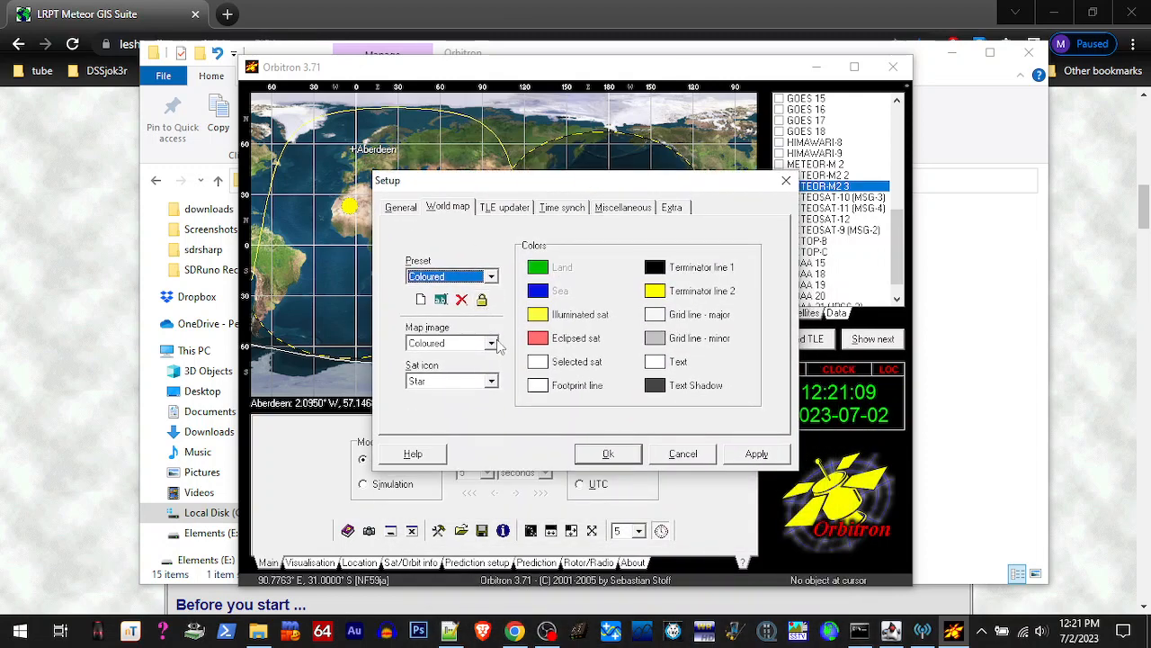
left_click(492, 382)
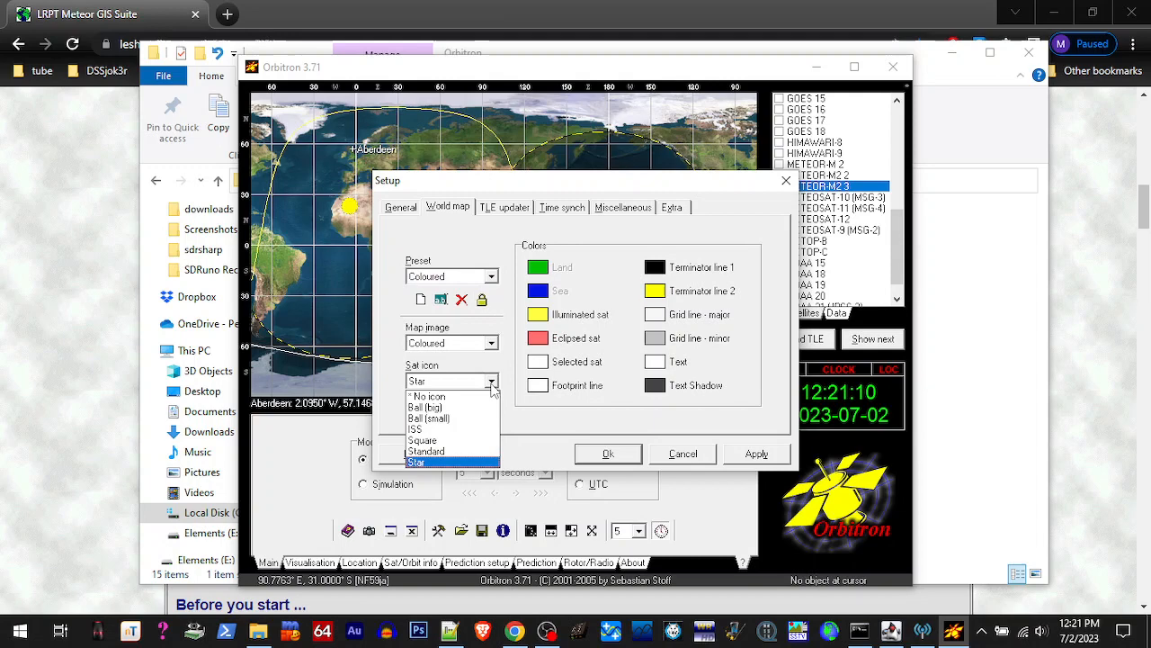
left_click(447, 437)
left_click(736, 455)
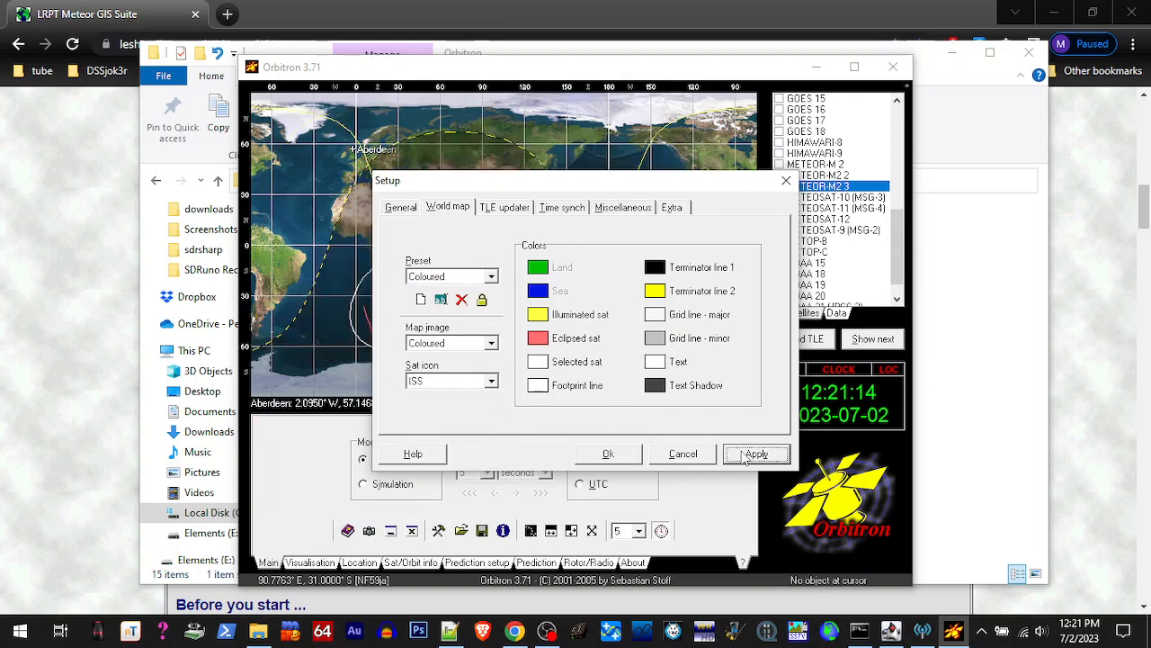
left_click_drag(663, 189, 634, 358)
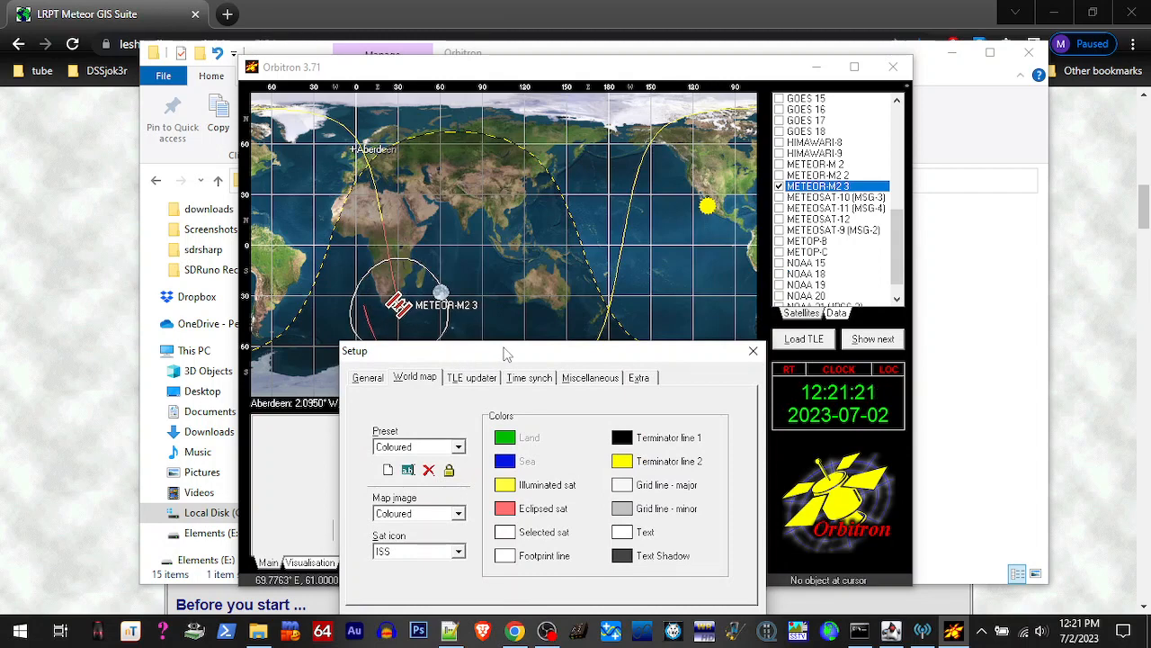
left_click_drag(505, 354, 564, 164)
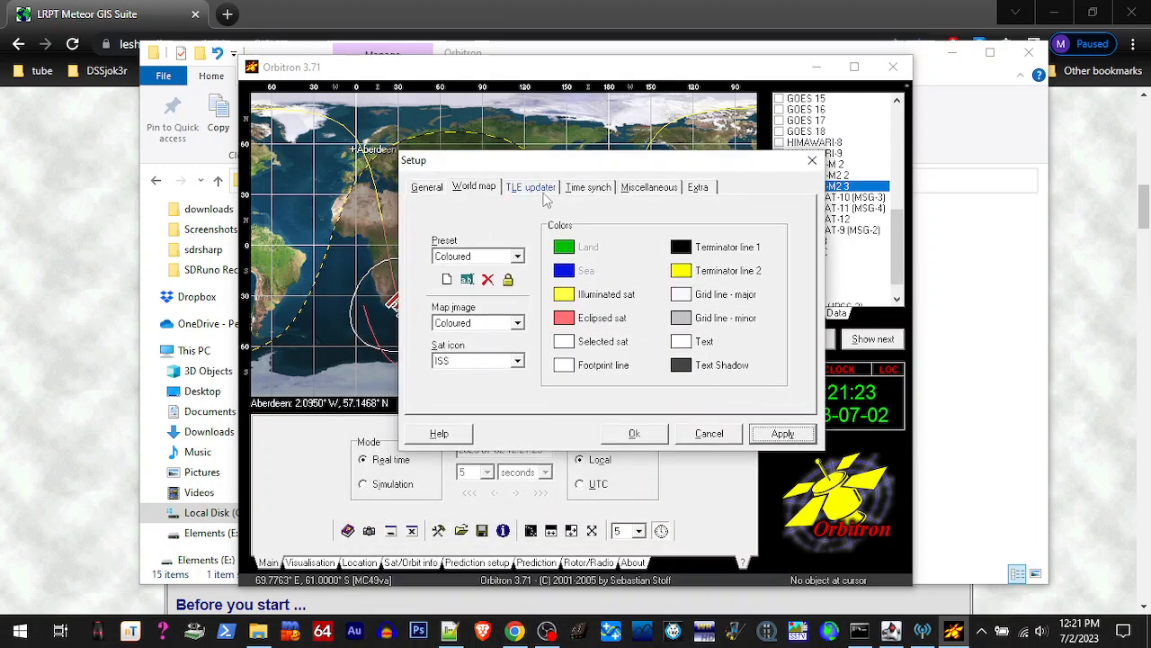
Update the Weather group's TLE files over the Internet and apply the setup
left_click(532, 187)
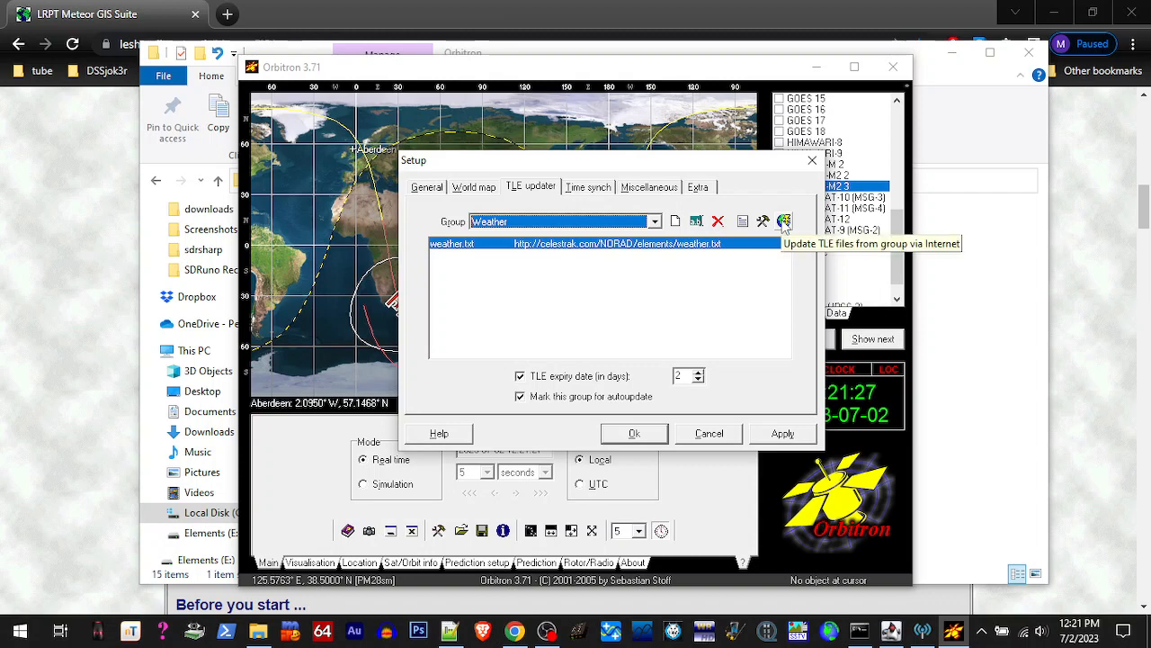
left_click(784, 222)
left_click(577, 398)
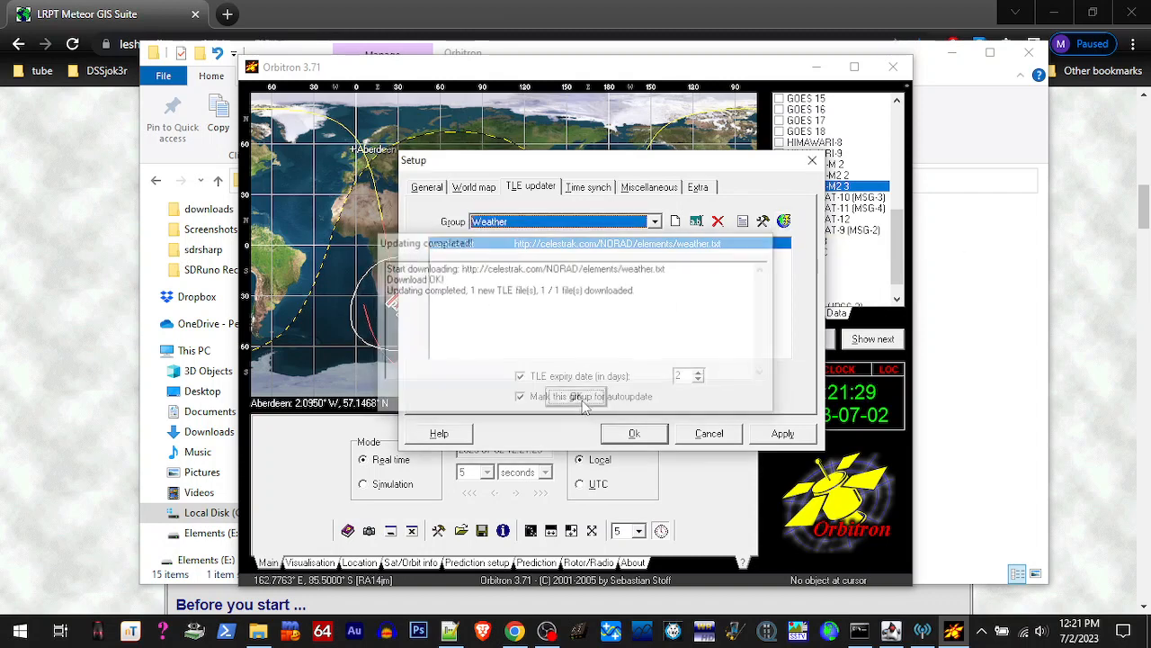
left_click(782, 433)
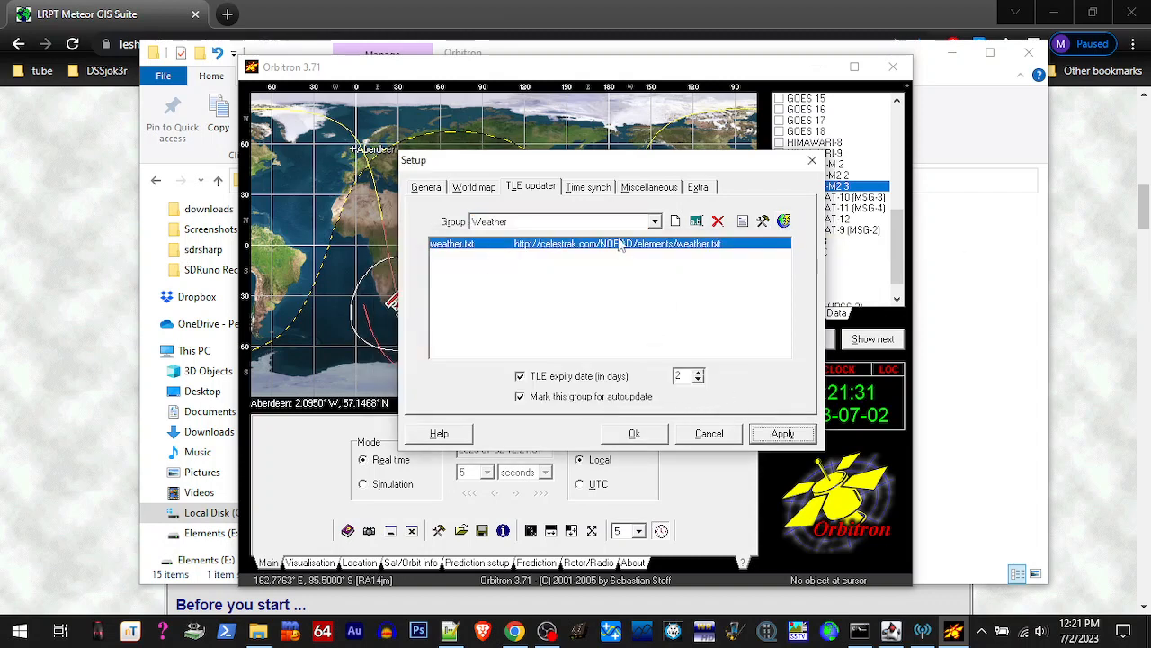
Review the remaining setup pages, enable Autostart Rotor/Radio driver among the extra options, and apply and close the setup
left_click(590, 189)
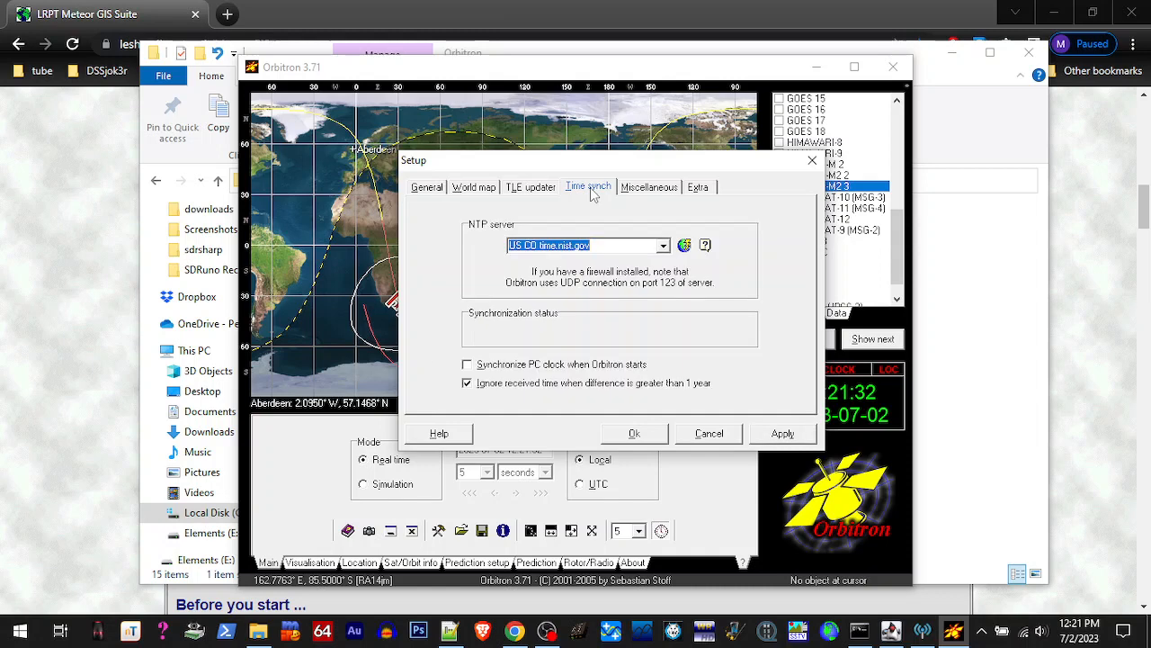
left_click(651, 188)
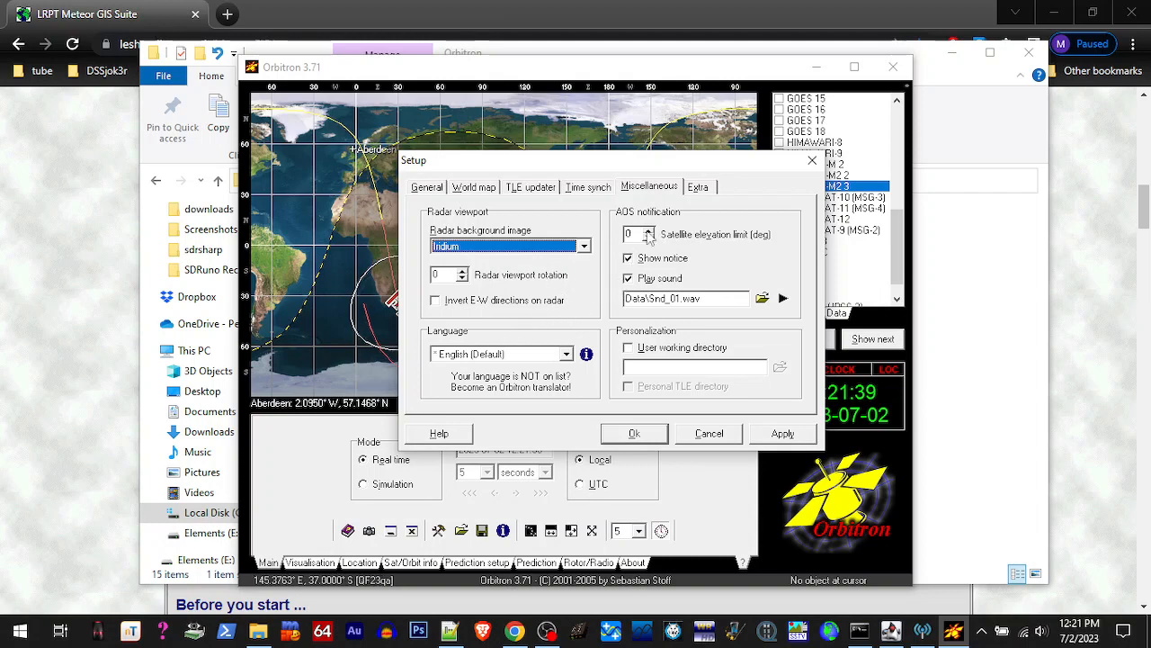
left_click(697, 189)
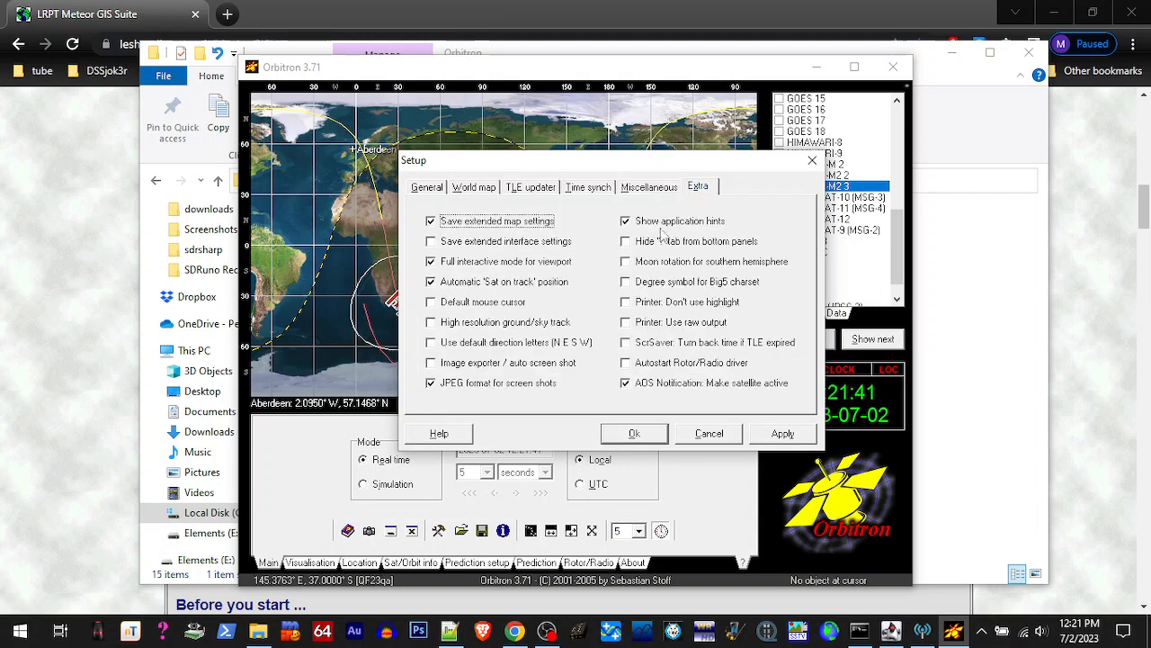
left_click(627, 363)
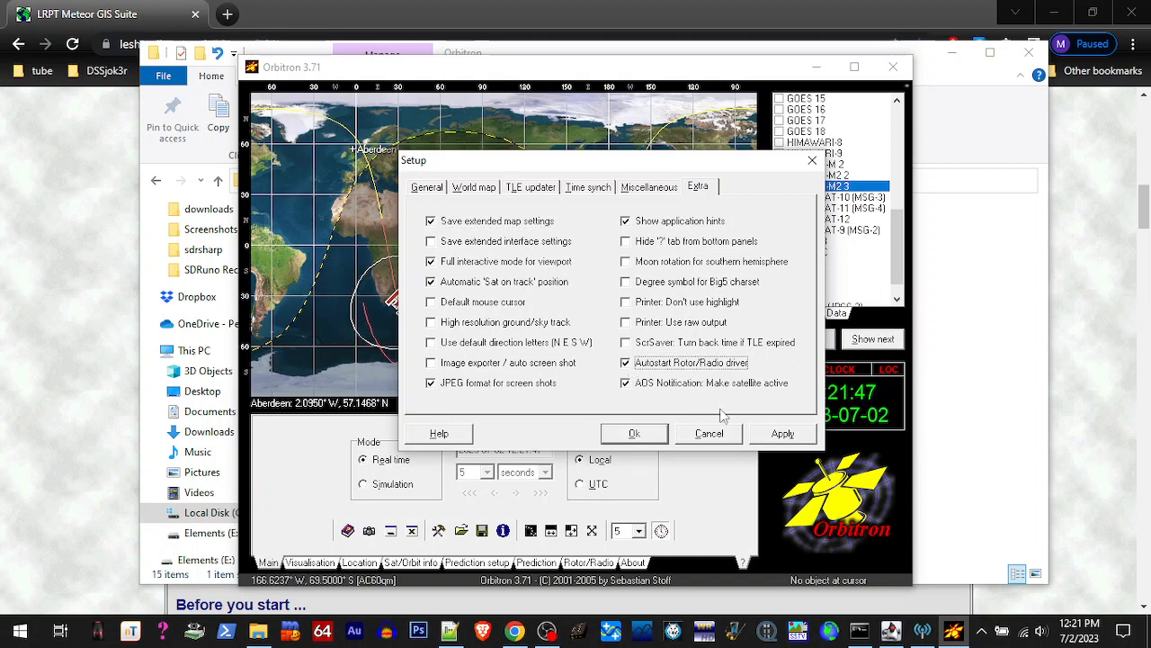
left_click(769, 437)
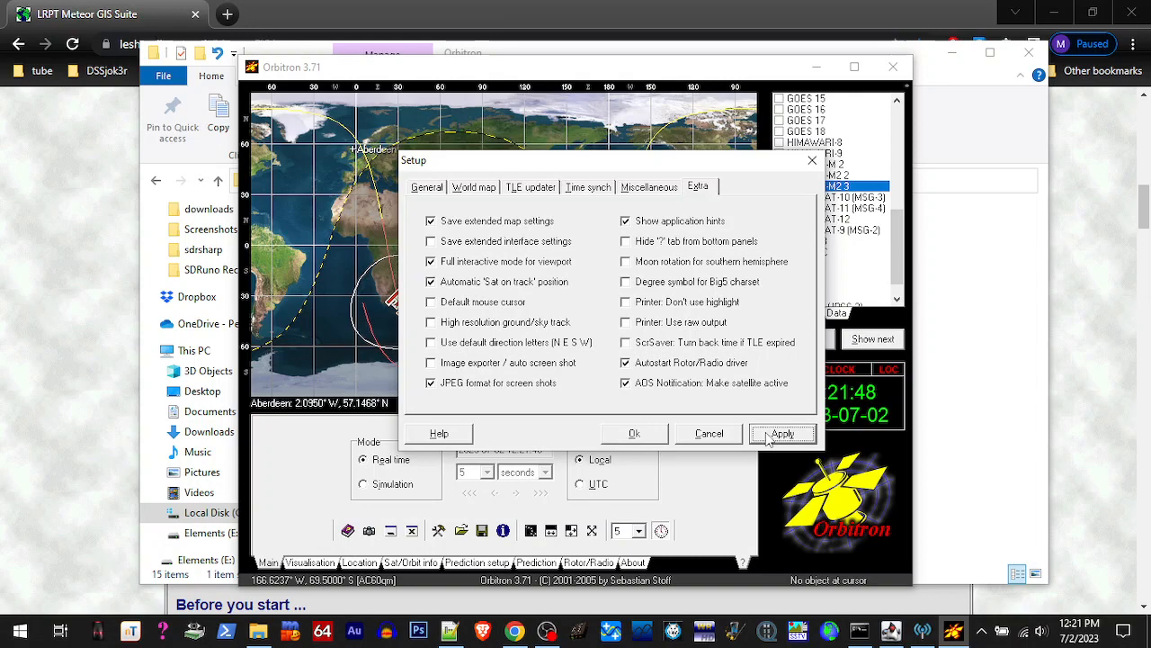
left_click(636, 433)
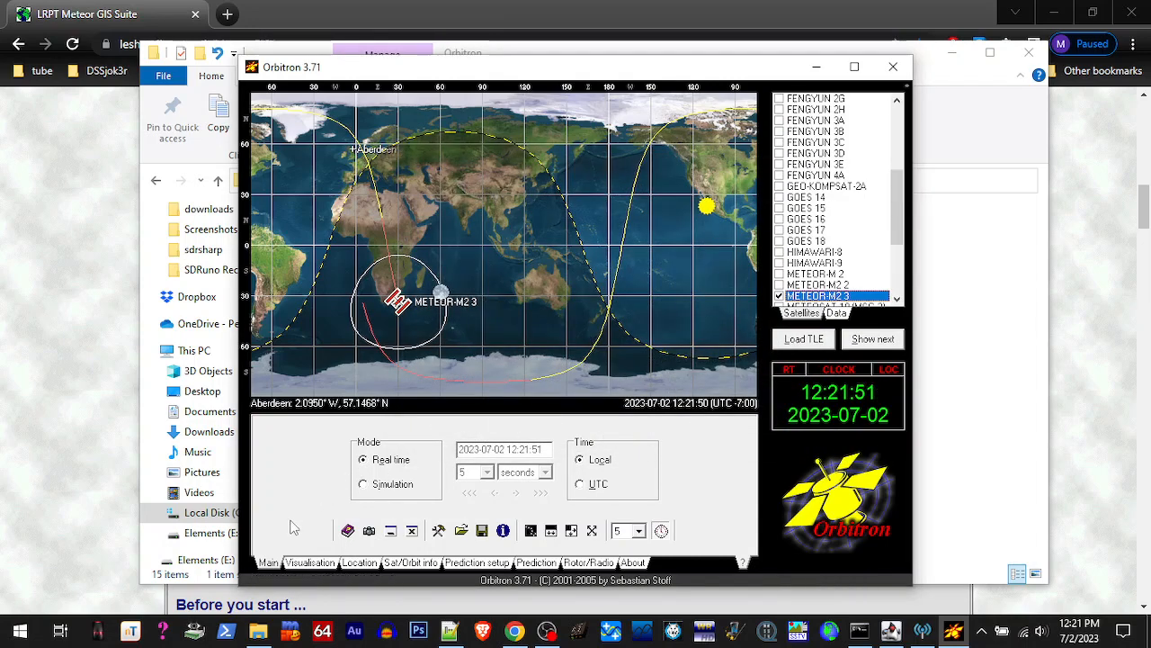
Enter Woodland Wa as the observing location's name, pdxh0b0 as its sign and 200 m as its altitude
left_click(357, 563)
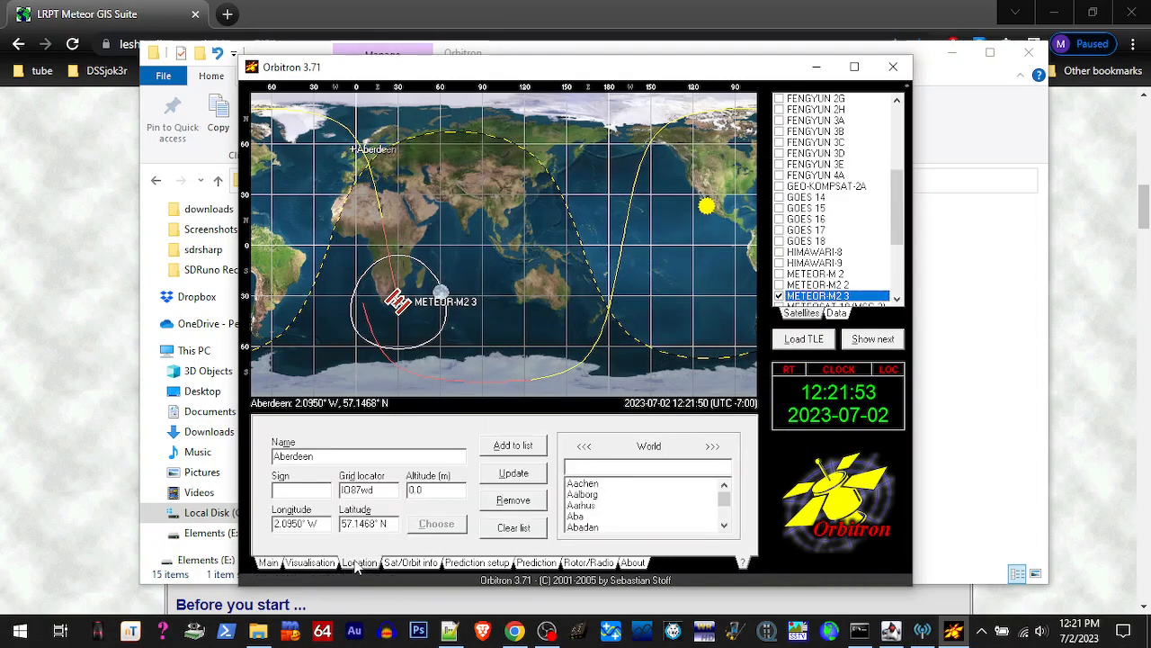
left_click_drag(360, 456, 256, 463)
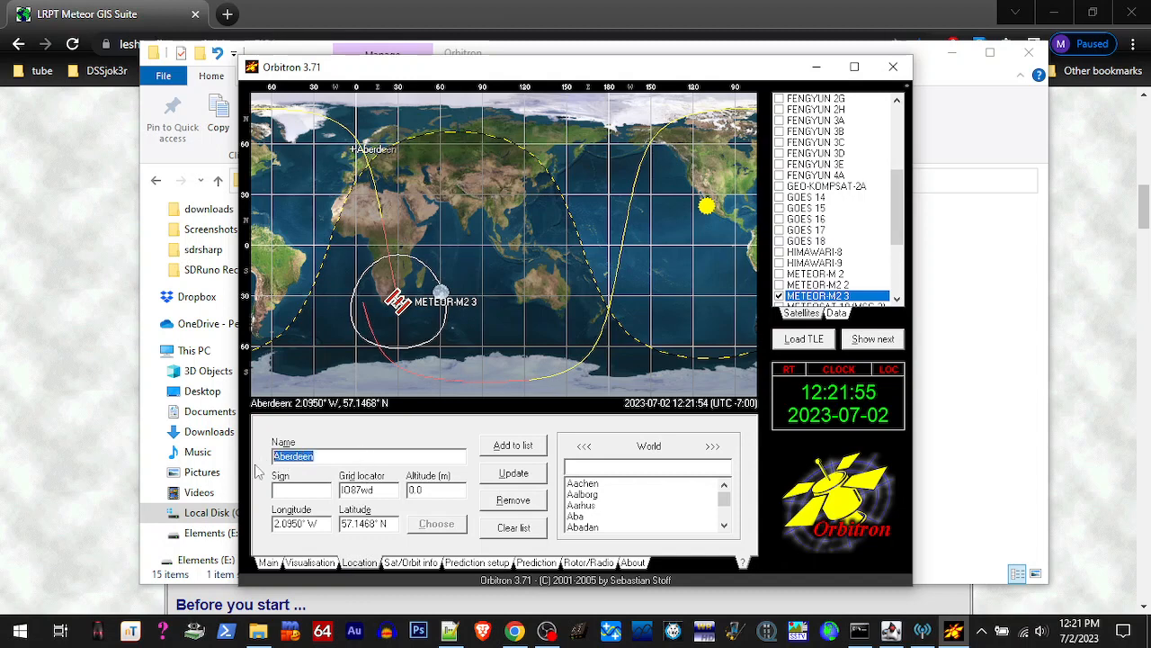
type("Woo")
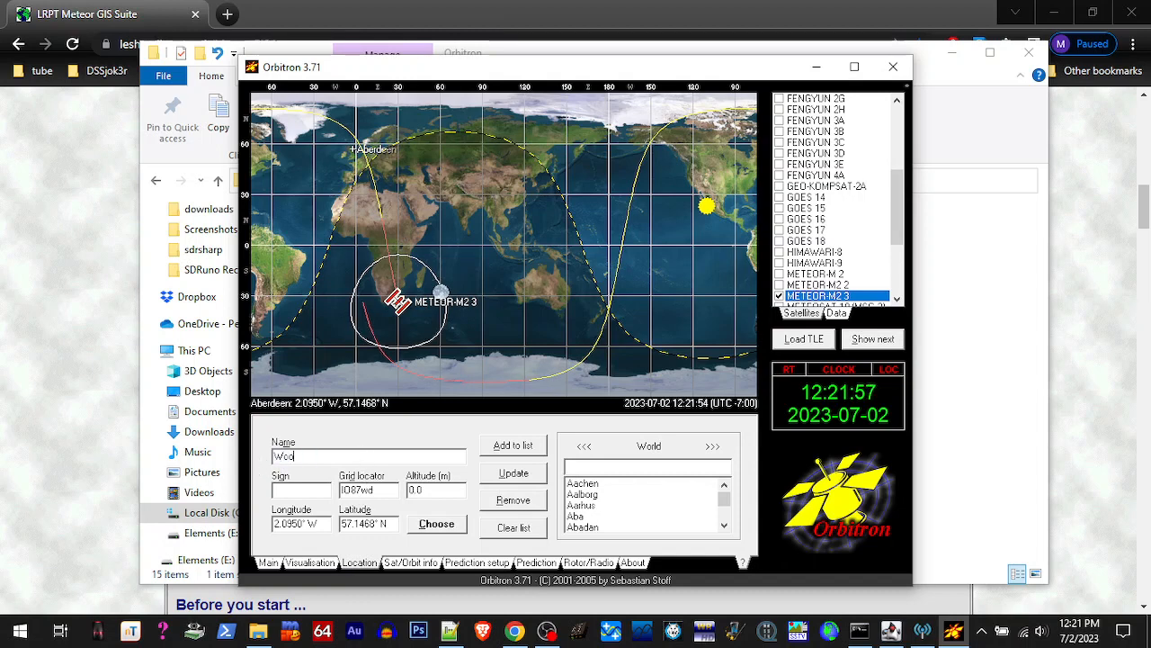
type("dland")
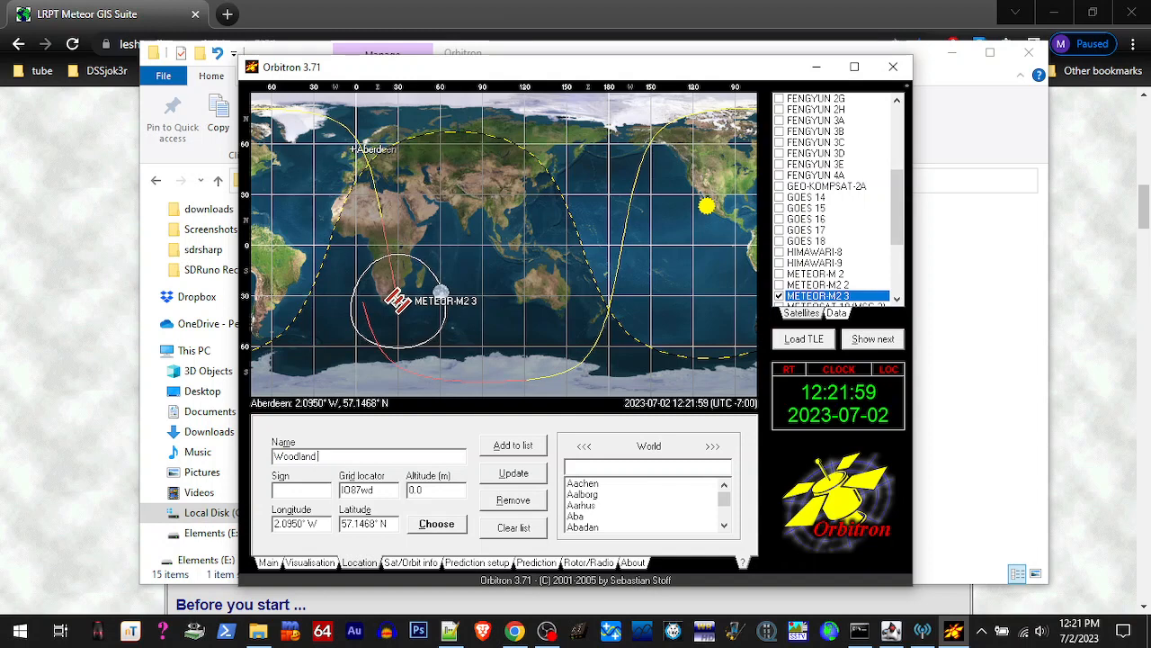
type(" Wa")
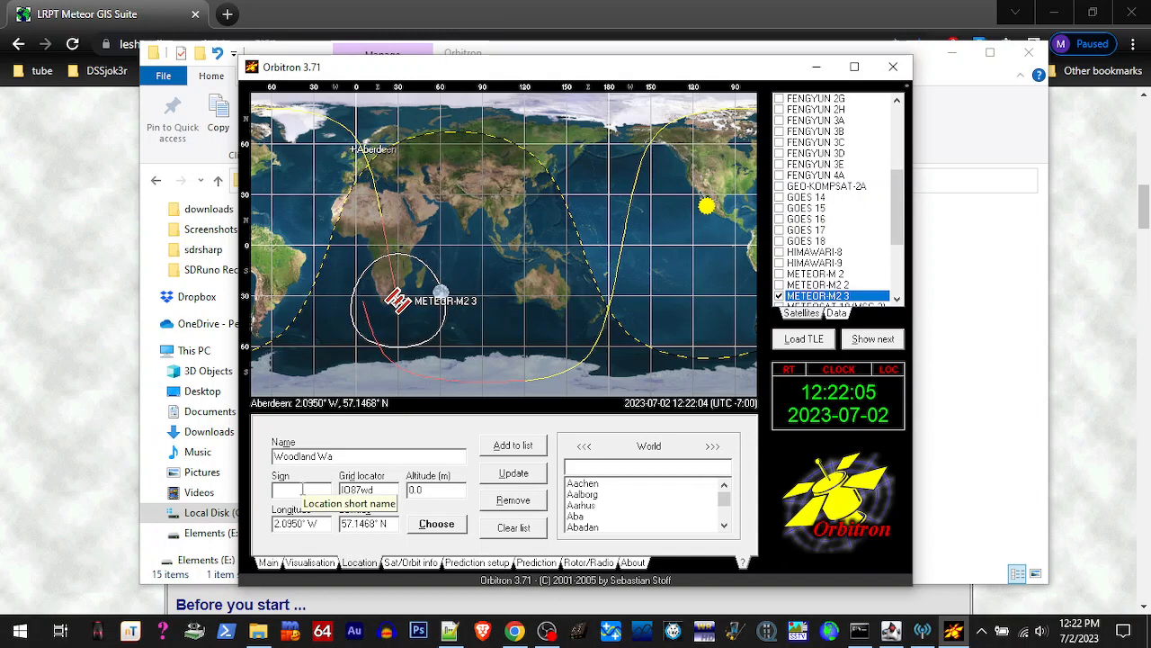
left_click(302, 489)
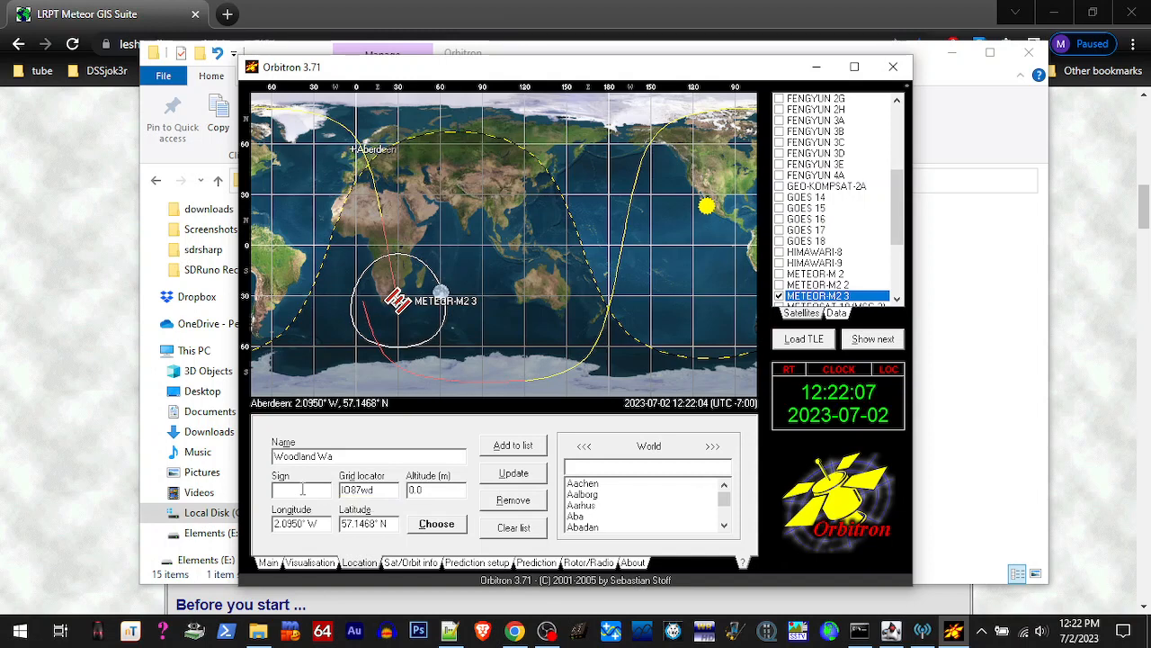
type("pdxh0b0")
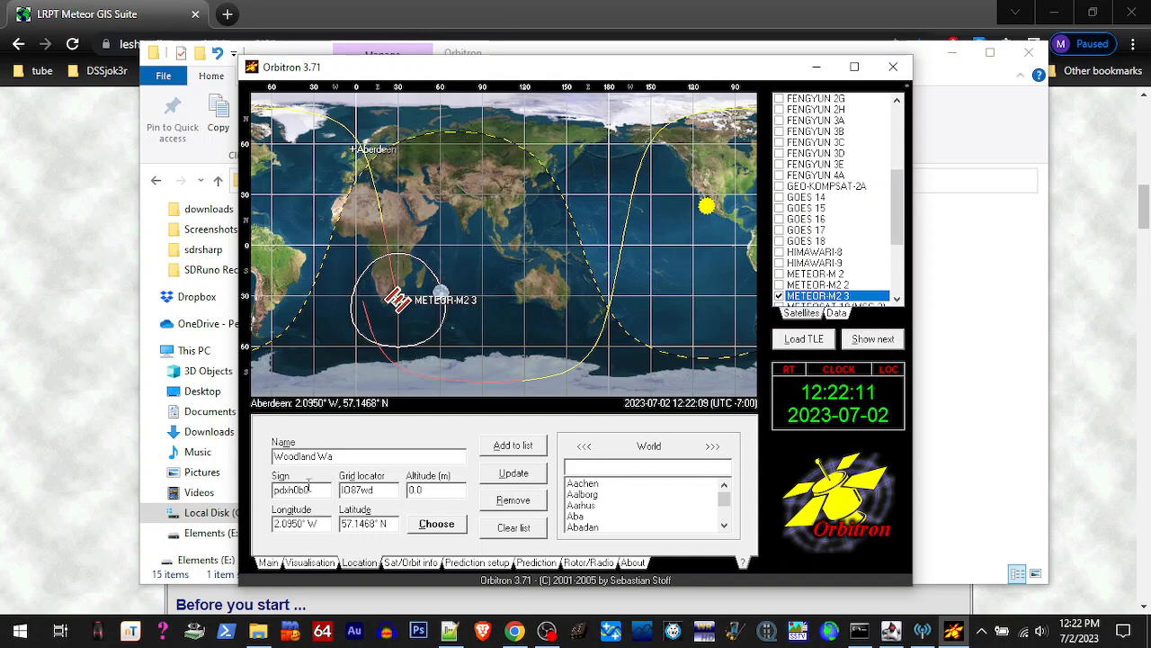
double_click(437, 489)
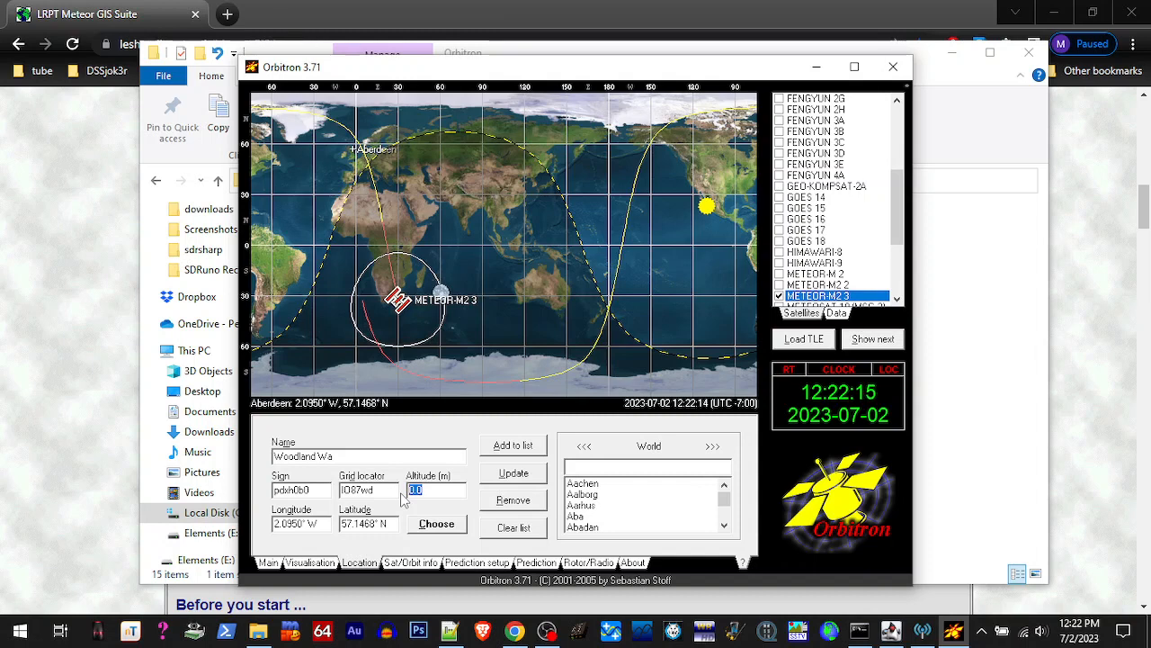
type("200")
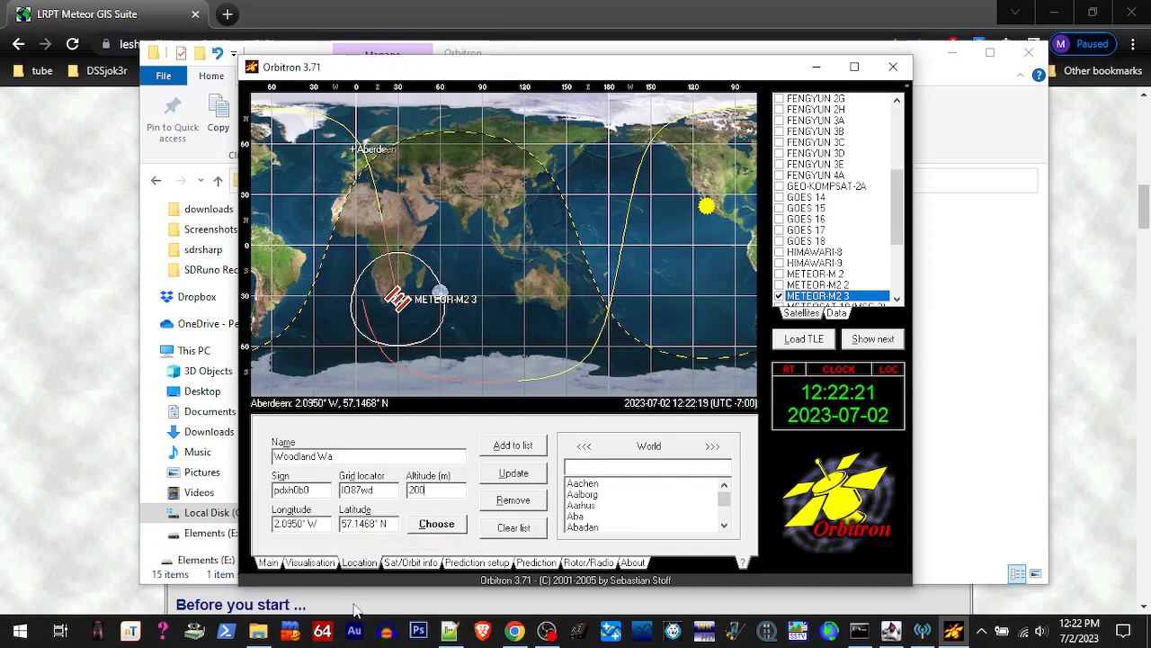
Copy the longitude -122.6865 from the Notepad++ note and paste it as the location's longitude in Orbitron
left_click(450, 630)
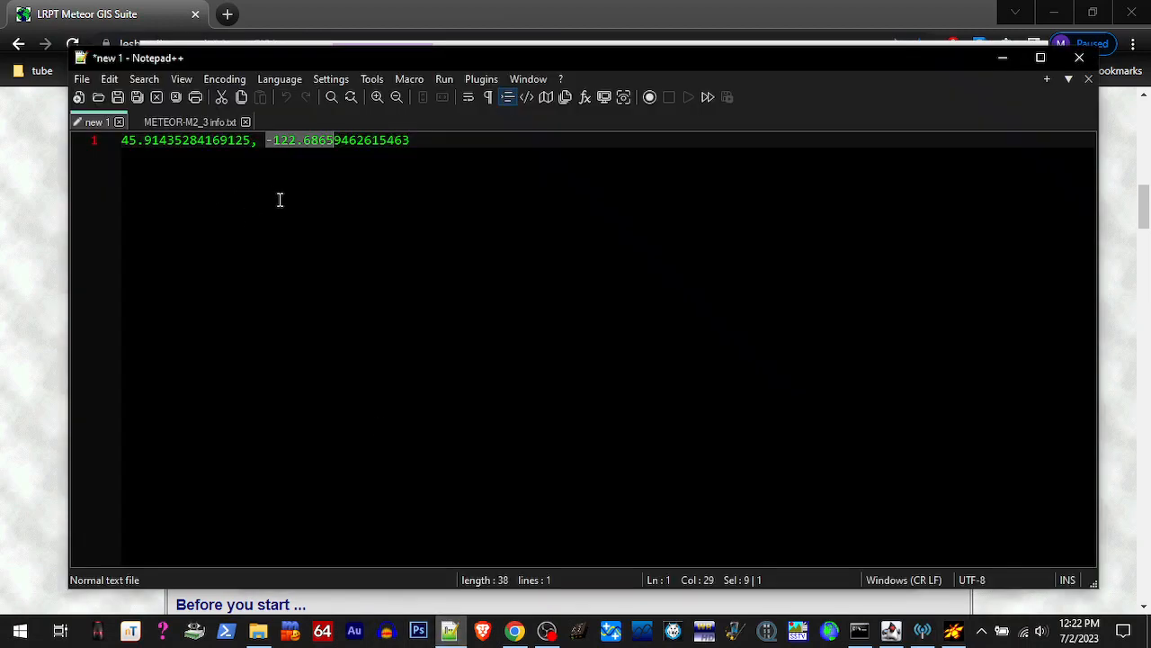
key("End")
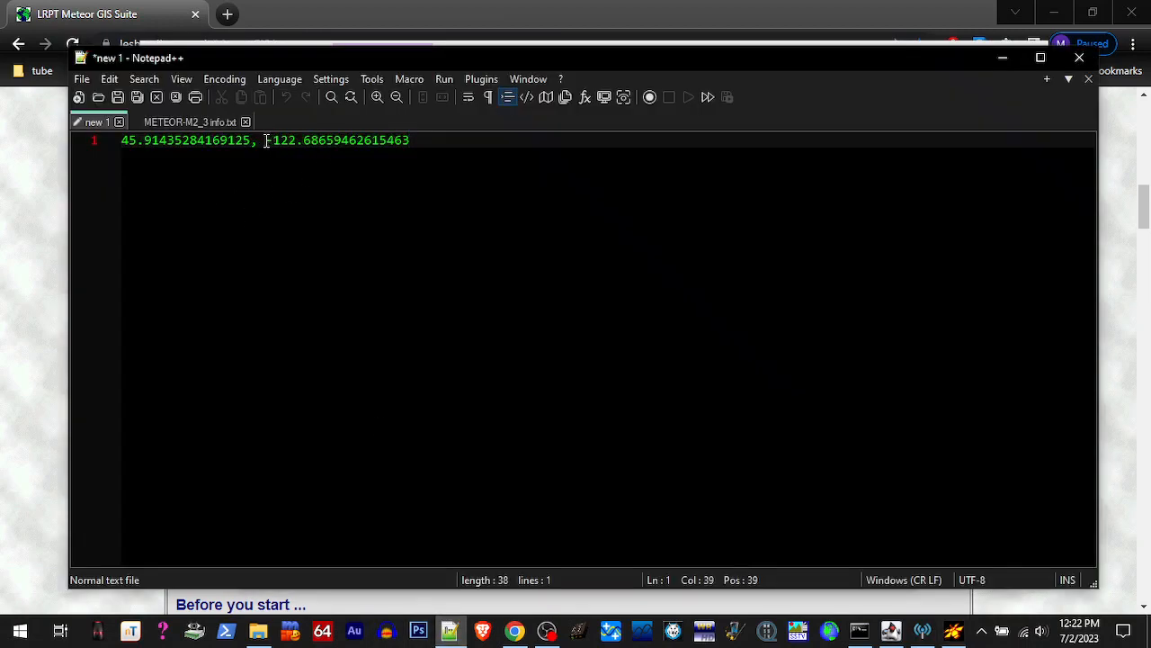
left_click_drag(266, 141, 336, 139)
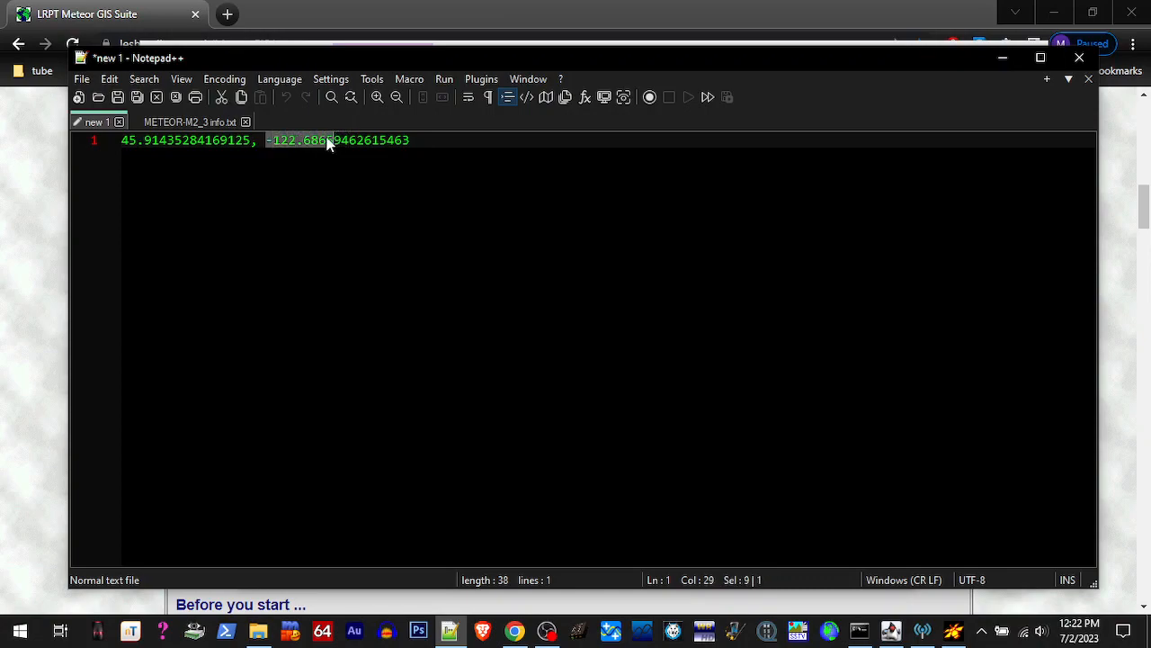
right_click(329, 142)
left_click(362, 170)
left_click(992, 54)
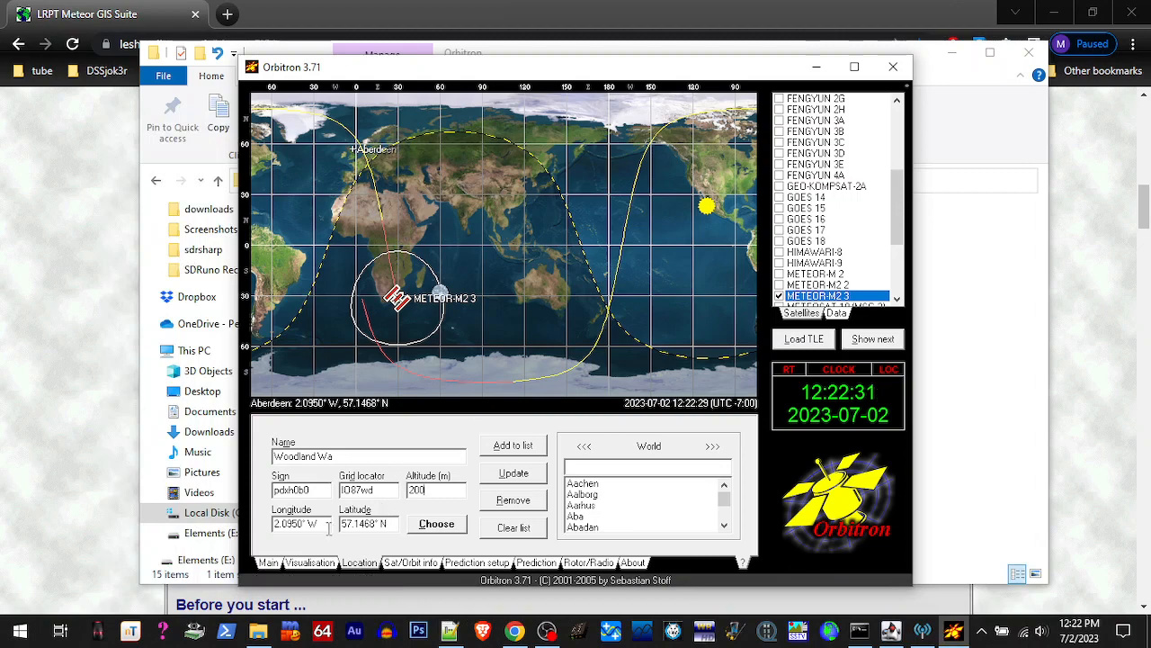
left_click_drag(314, 525, 273, 524)
right_click(274, 525)
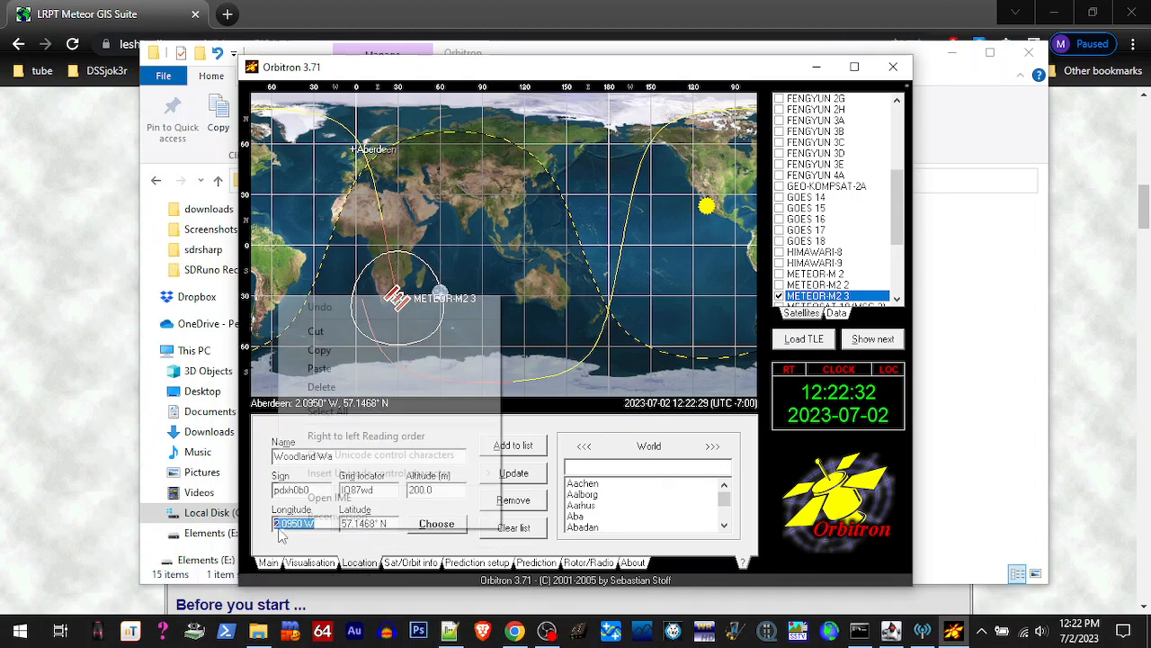
left_click(331, 379)
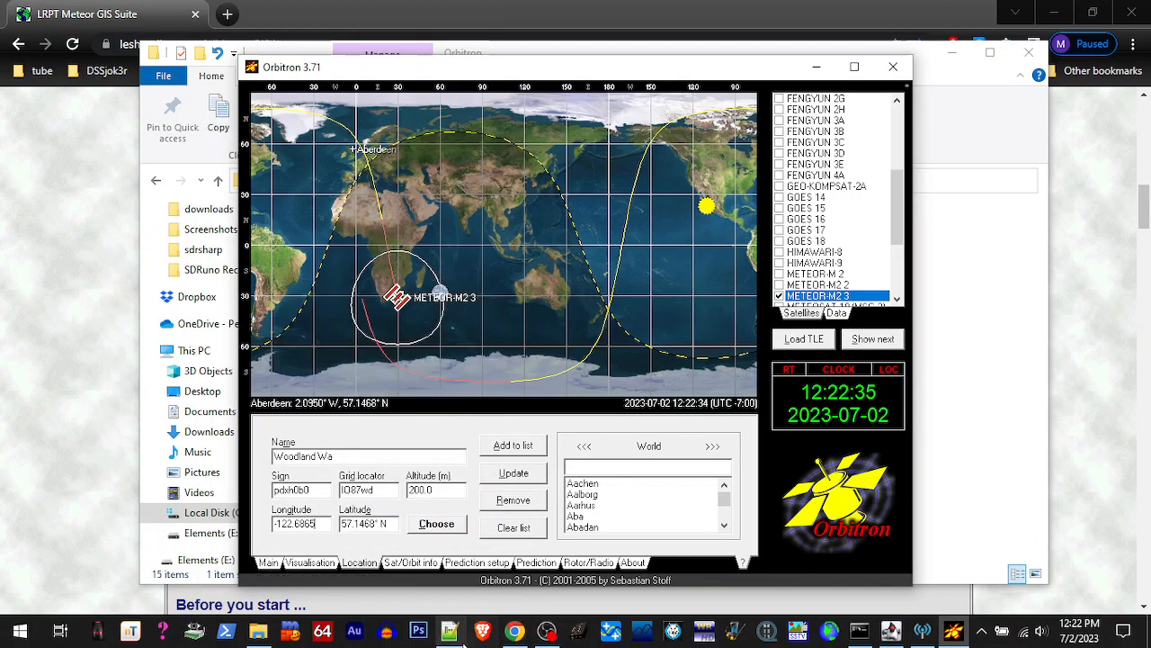
Copy the latitude 45.9143 from the Notepad++ note and paste it as the location's latitude in Orbitron
left_click(449, 630)
left_click(233, 208)
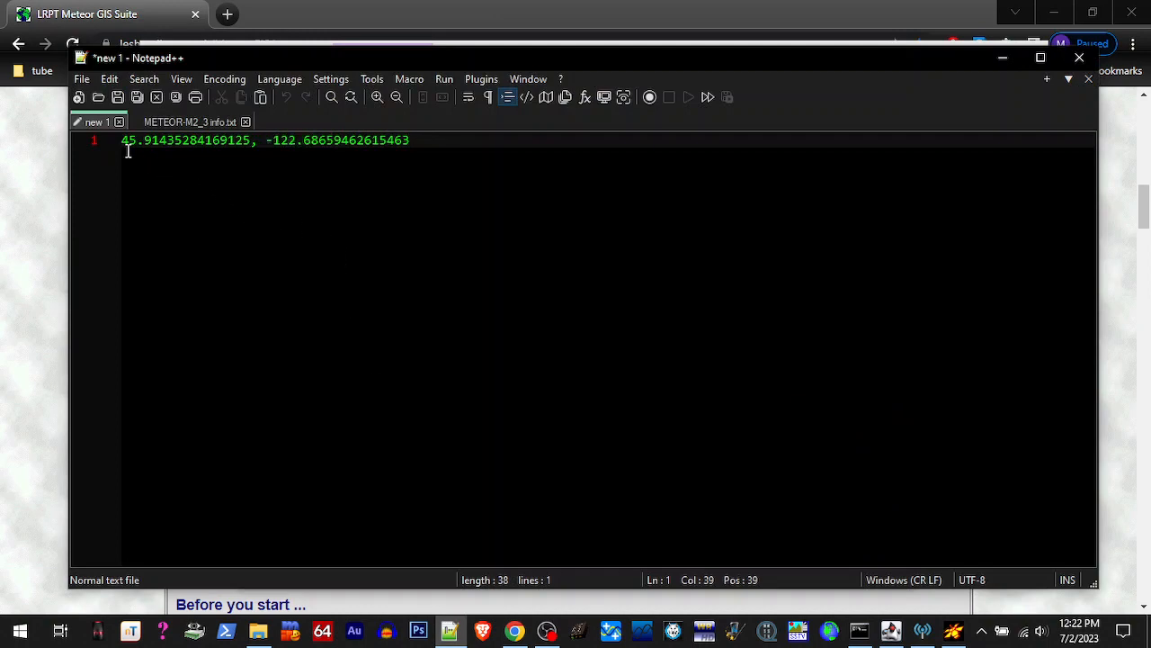
left_click_drag(122, 140, 155, 143)
left_click_drag(168, 144, 174, 144)
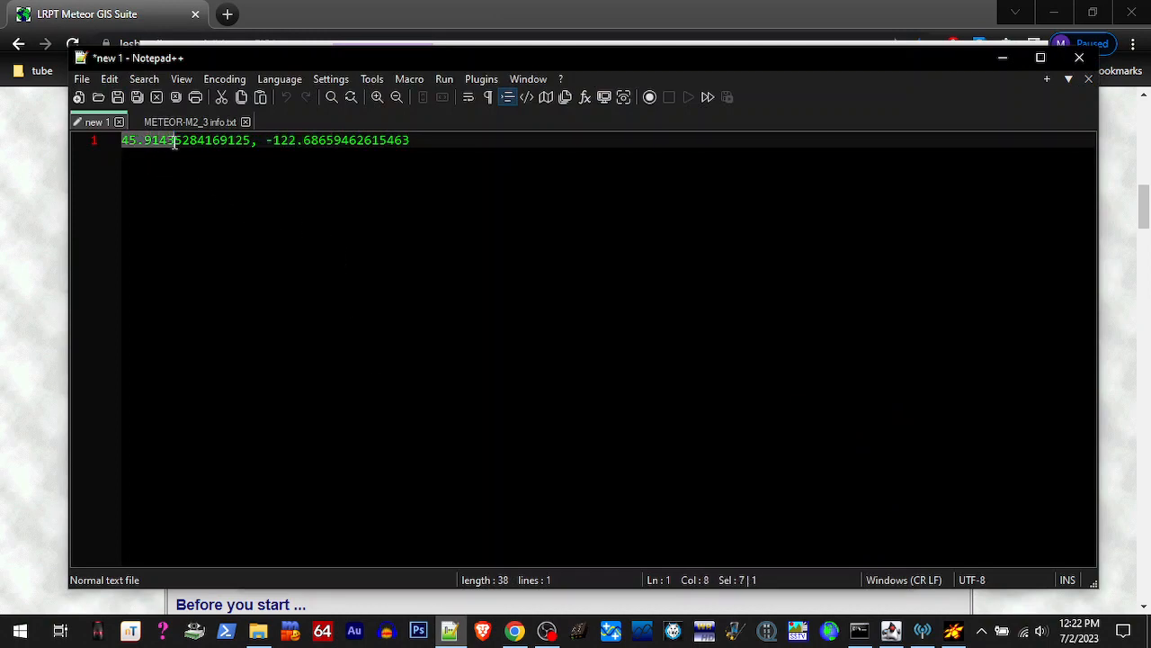
right_click(170, 141)
left_click(201, 167)
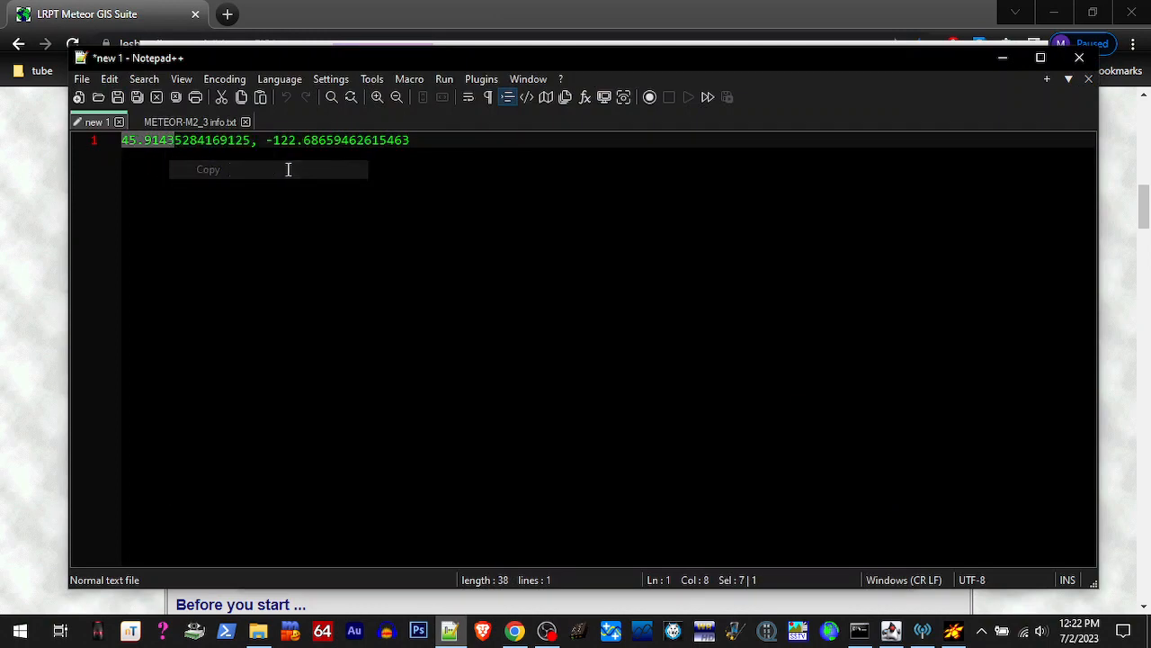
left_click(1000, 61)
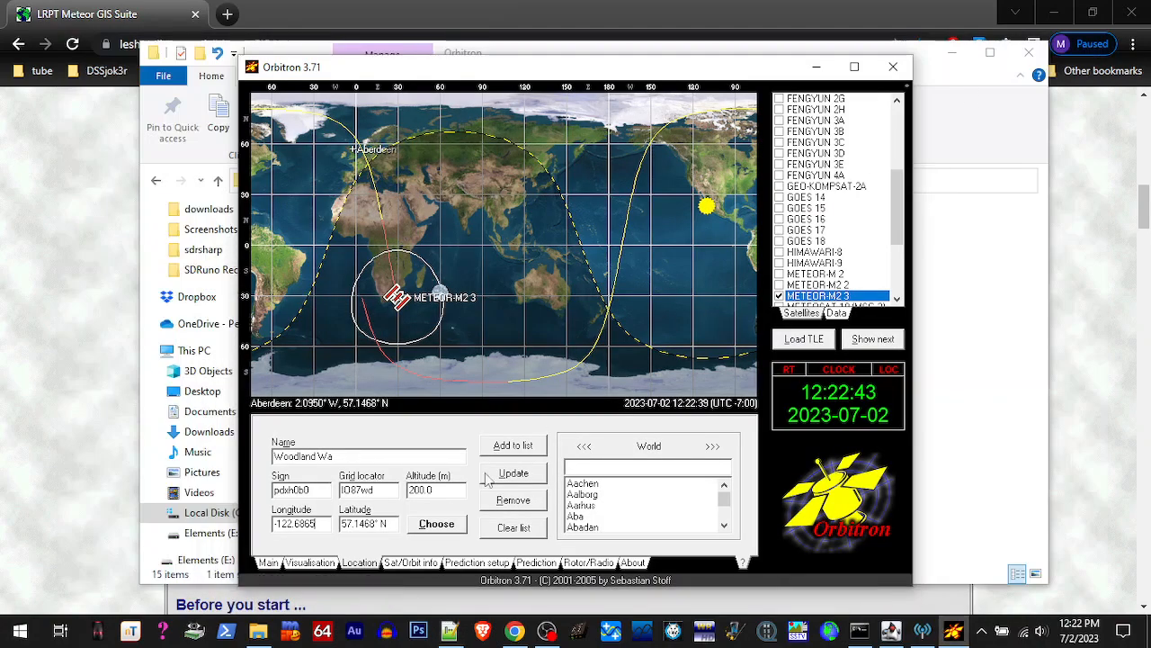
left_click_drag(385, 523, 337, 529)
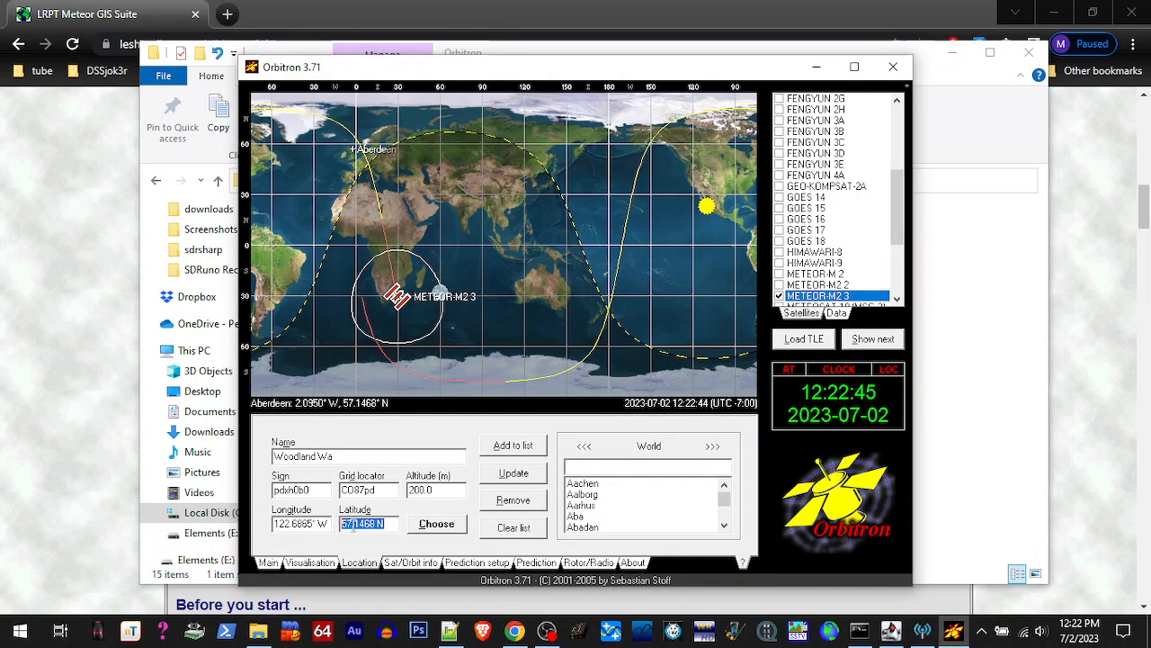
right_click(353, 523)
left_click(426, 373)
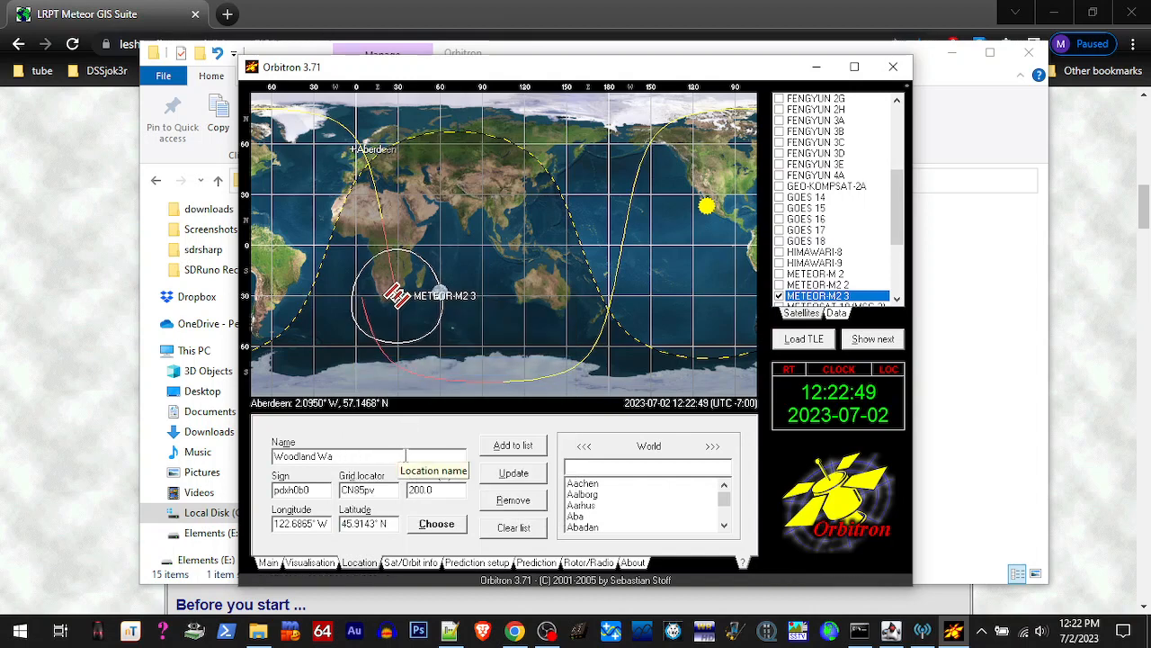
Add Woodland Wa to the location list, choose it as the observing location and centre the world map on the Americas
left_click(509, 447)
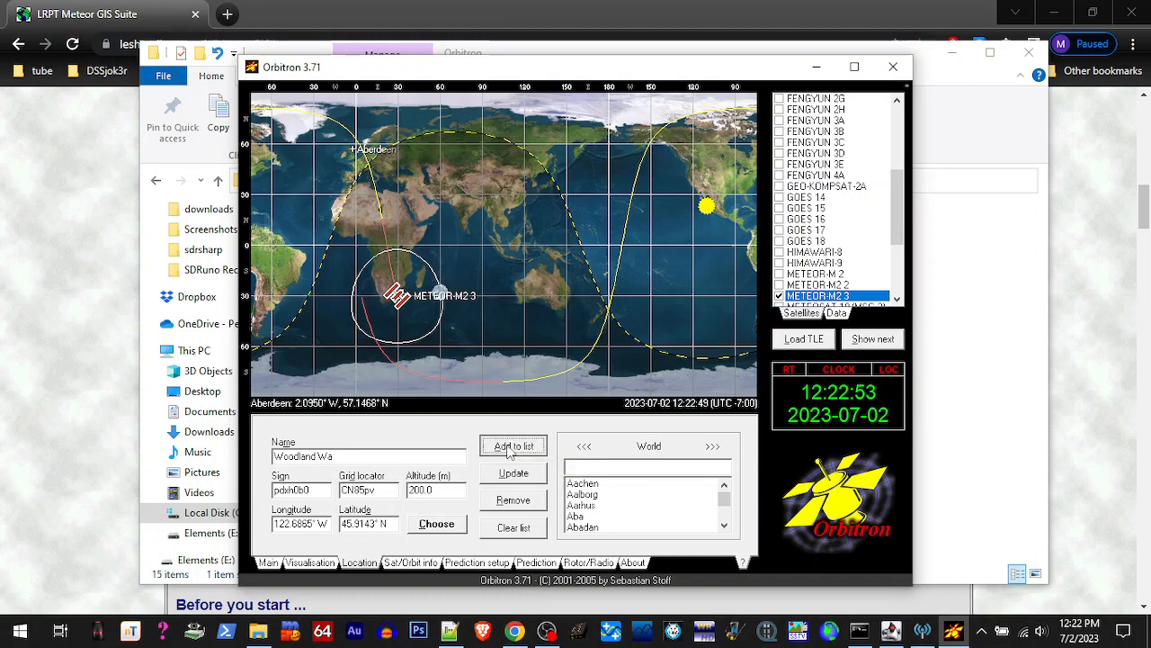
left_click(439, 527)
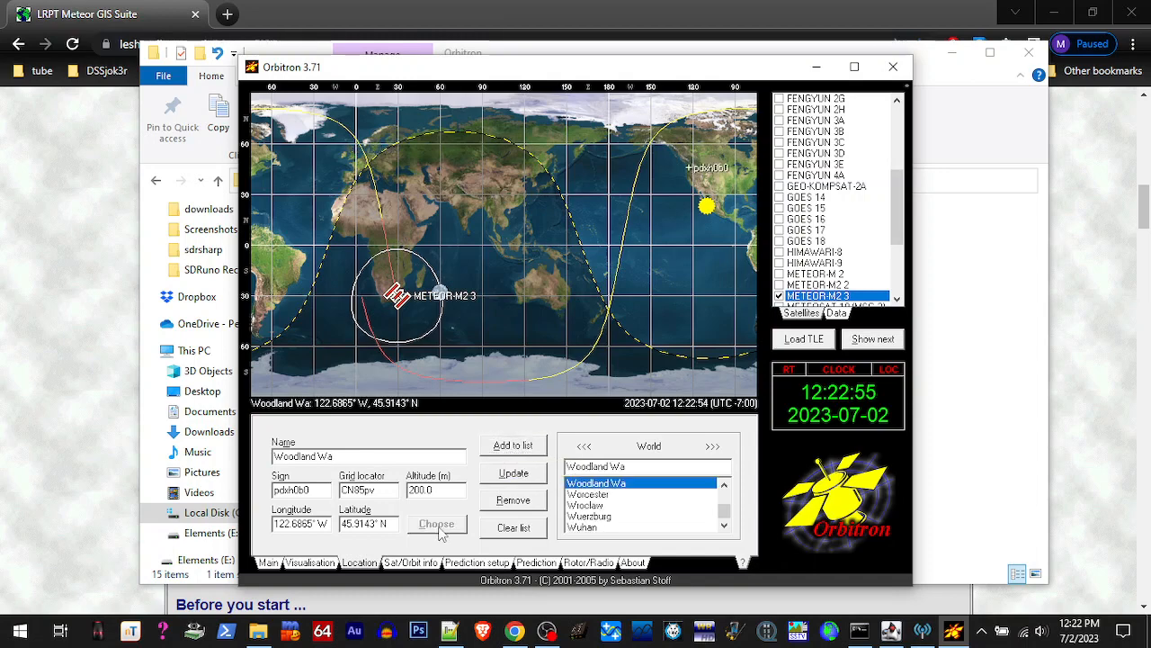
mouse_move(649, 315)
left_mouse_down()
mouse_move(550, 304)
mouse_move(376, 330)
left_mouse_up()
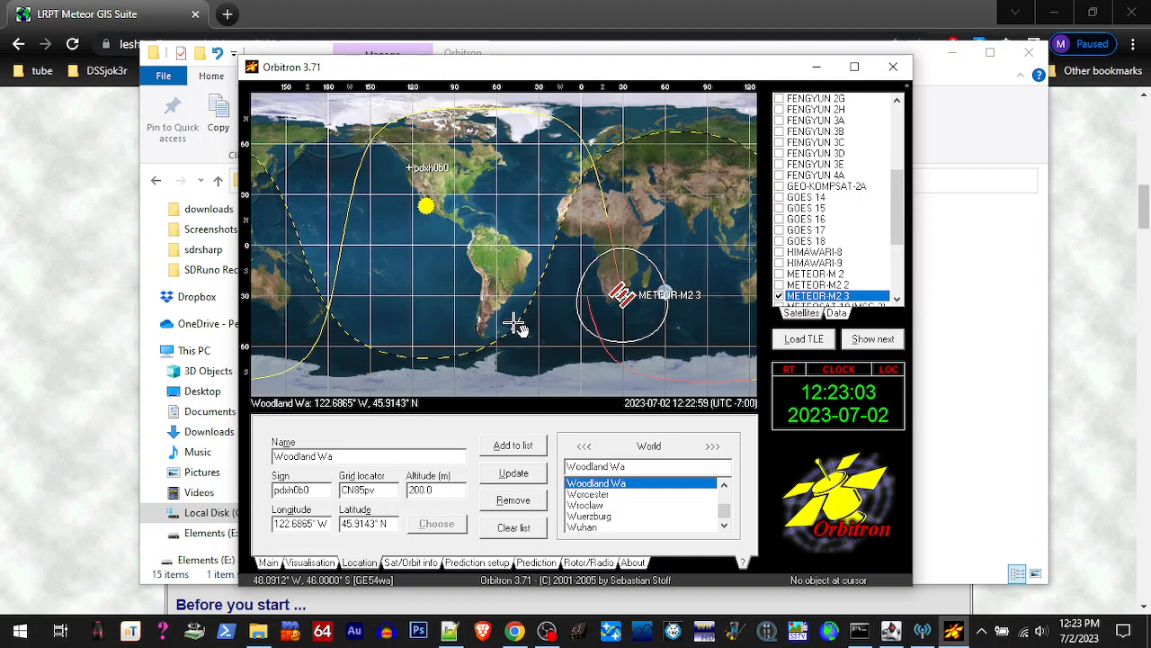
Set METEOR-M2 3's downlink frequency to 137.9 MHz and its downlink mode to FM-W in the rotor/radio settings
left_click(586, 565)
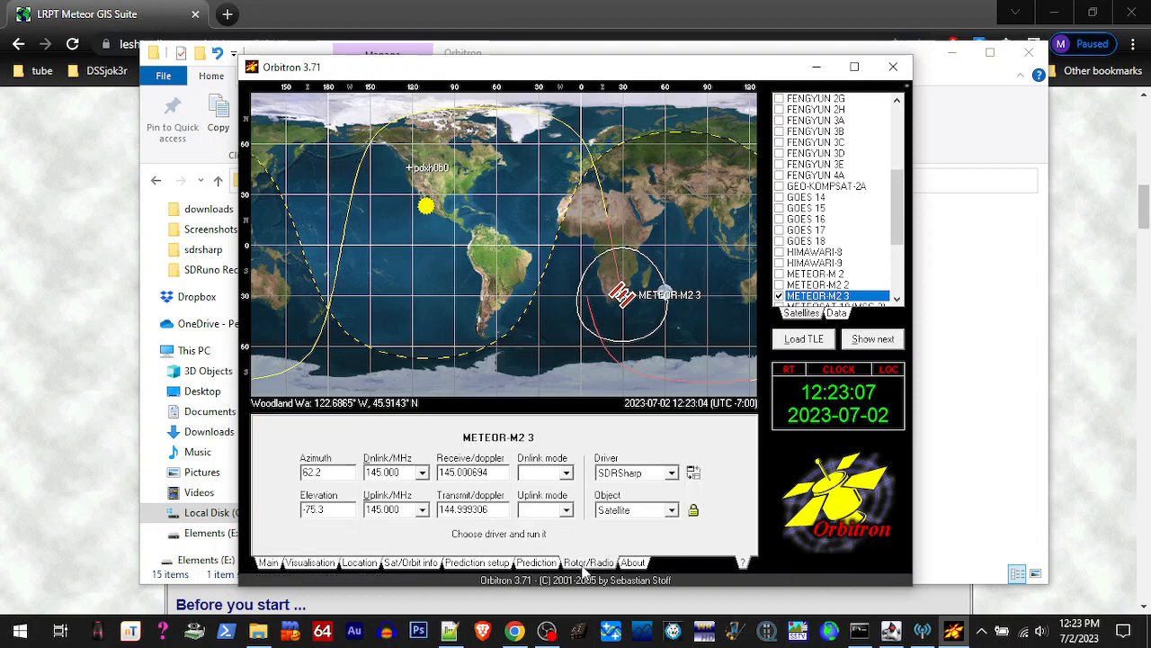
double_click(402, 472)
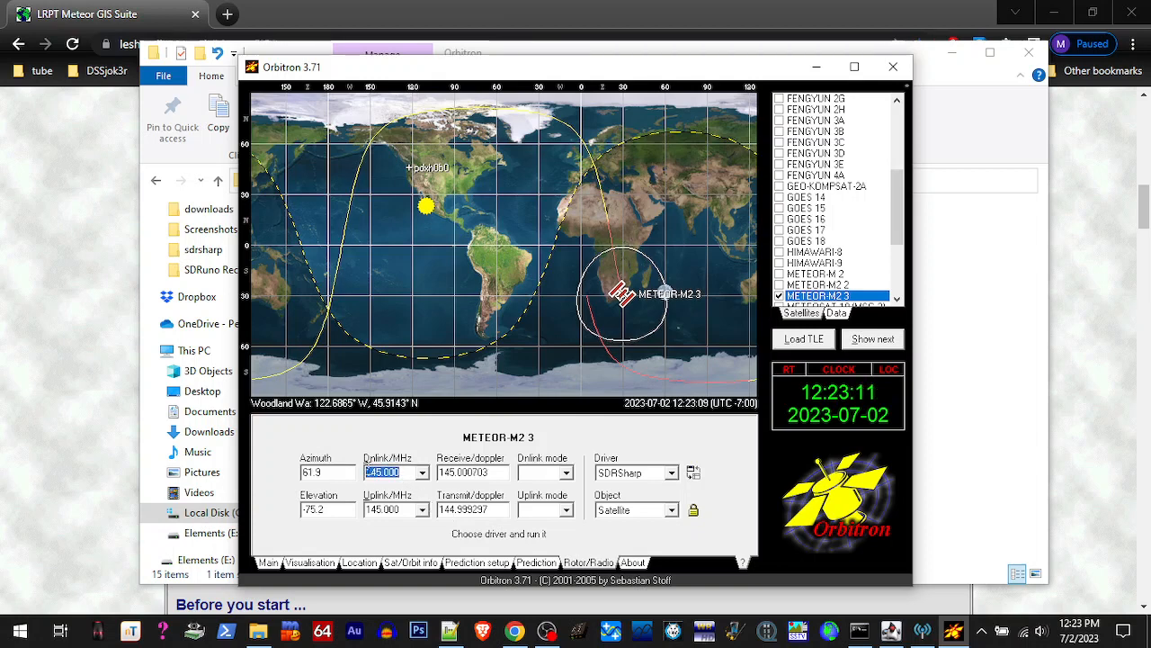
type("137.9")
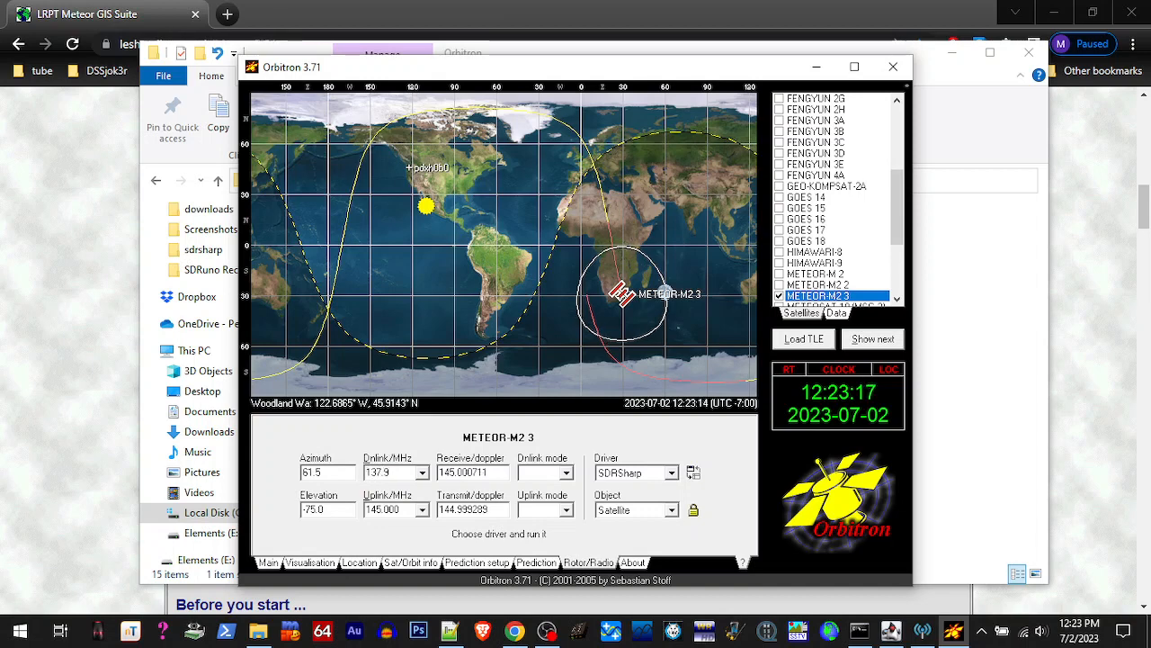
left_click(566, 473)
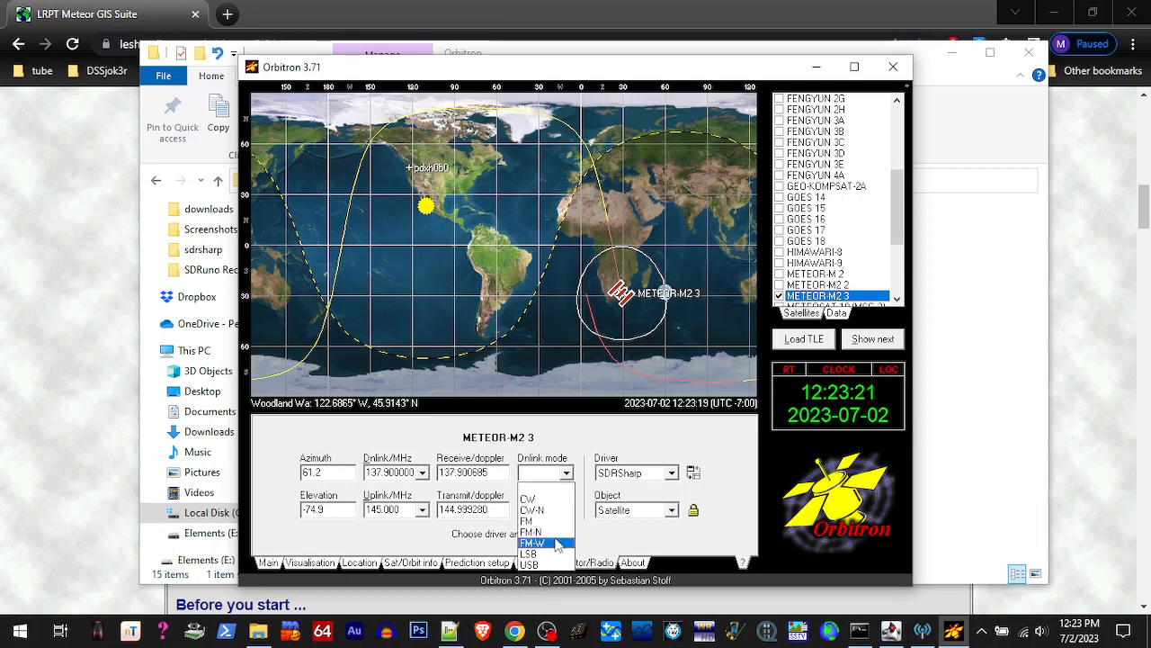
left_click(556, 543)
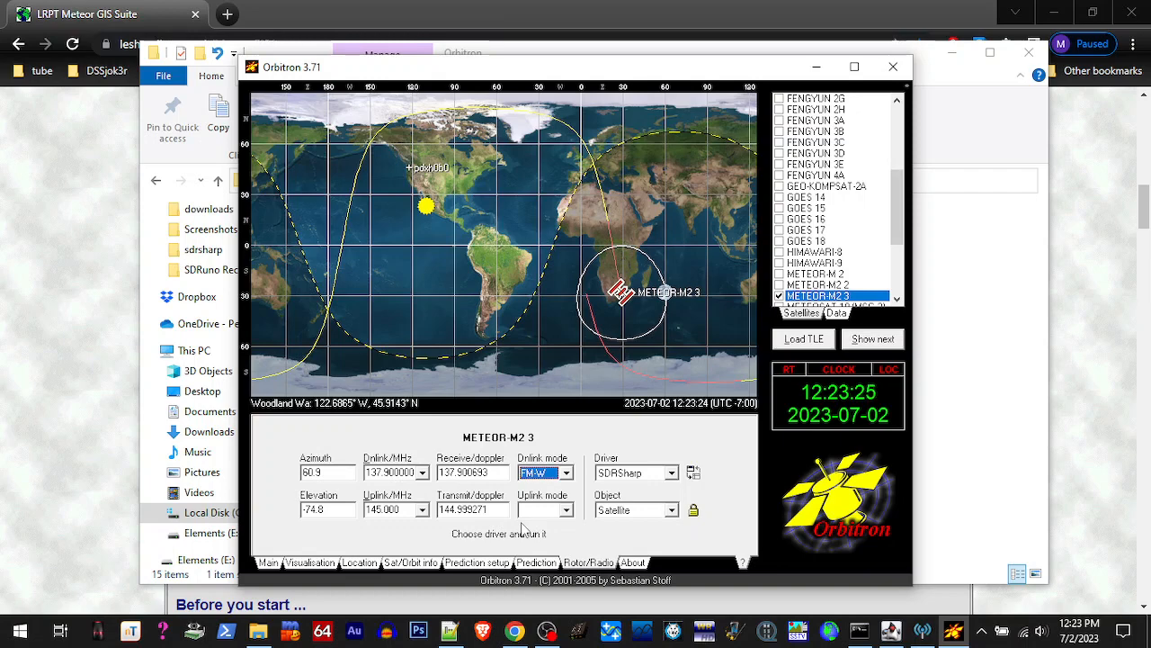
Close Orbitron, launch MeteorGIS_Configurator.exe from the inner MeteorGIS folder and load default.ini
left_click(895, 68)
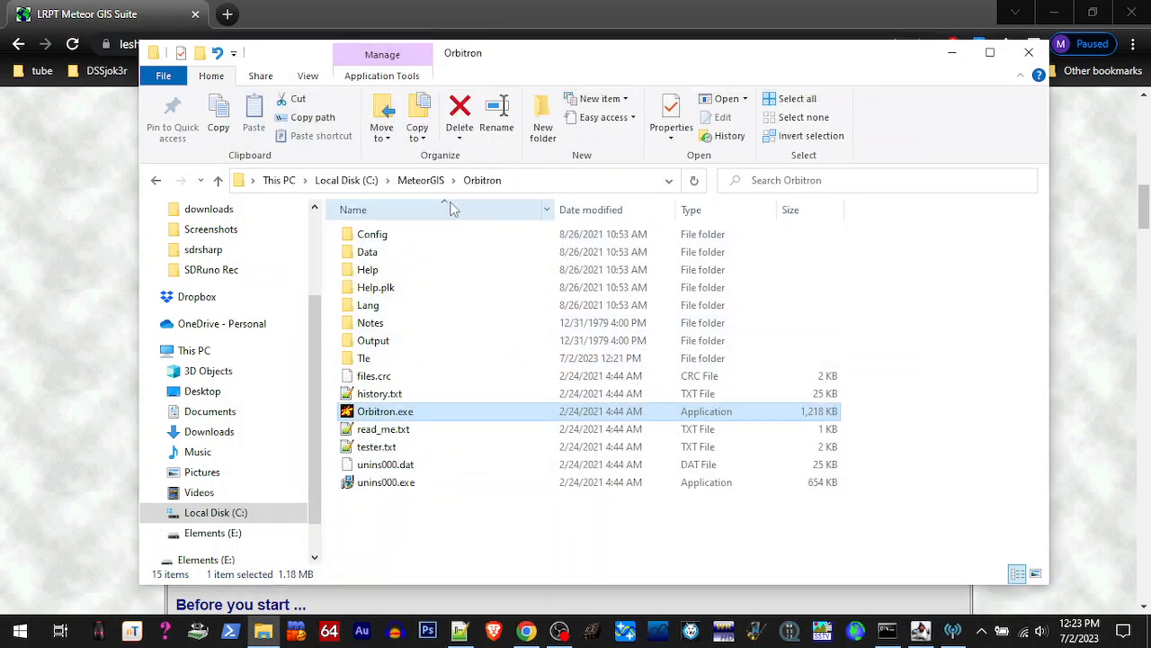
left_click(420, 180)
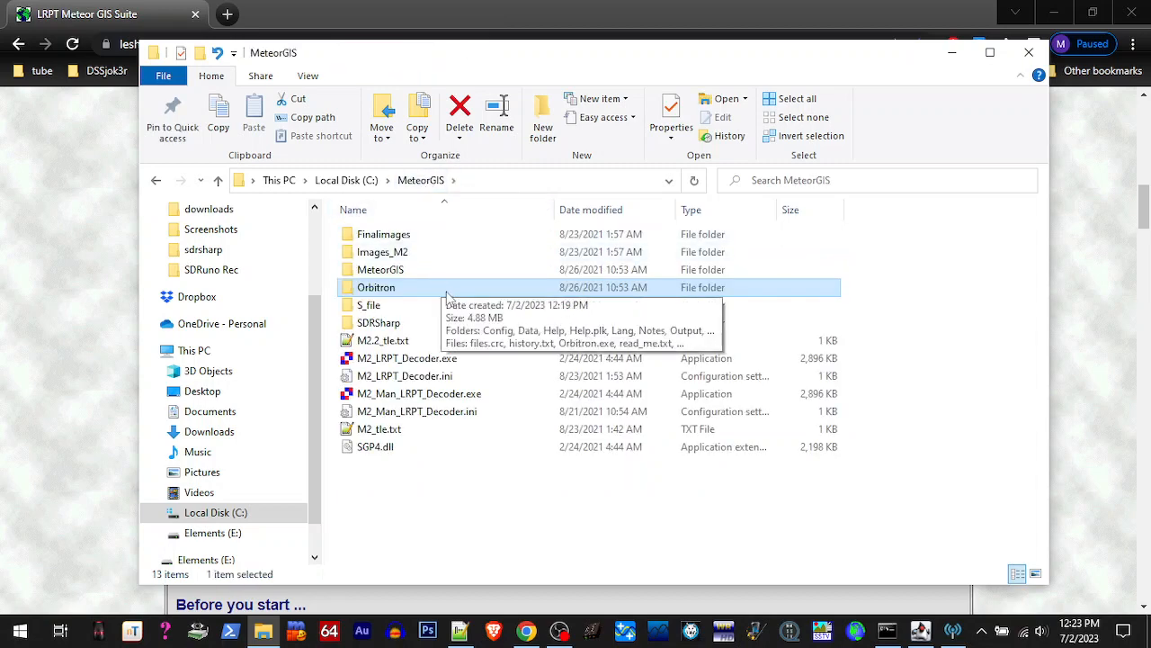
double_click(405, 271)
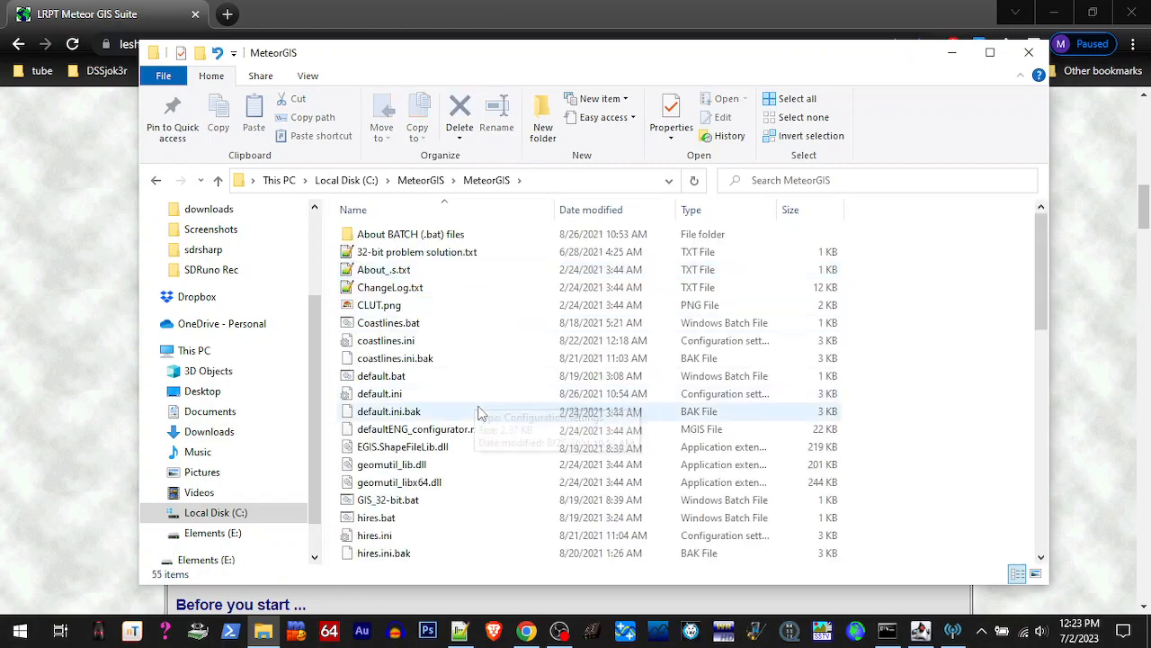
scroll(480, 413, "down", 3)
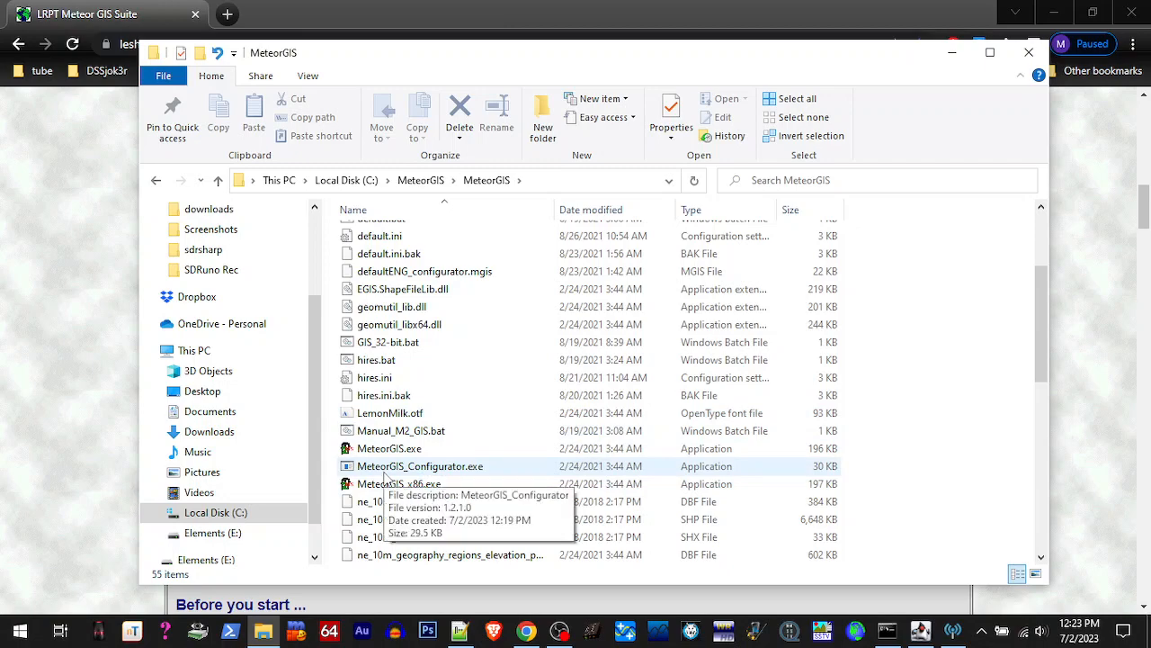
double_click(383, 472)
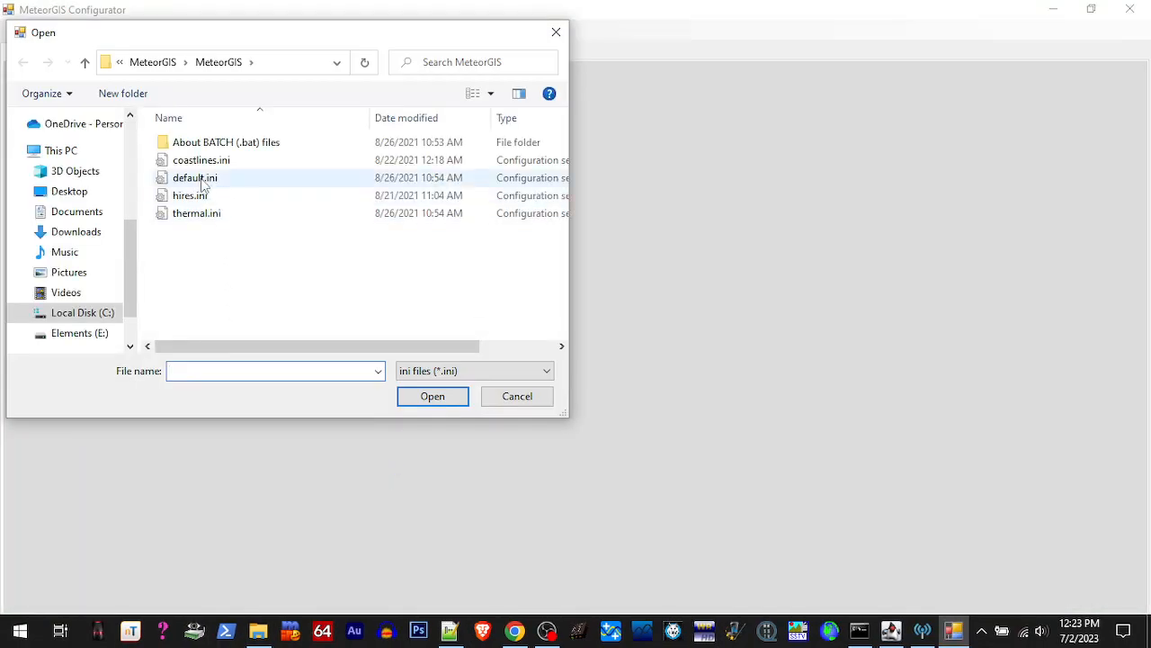
double_click(198, 178)
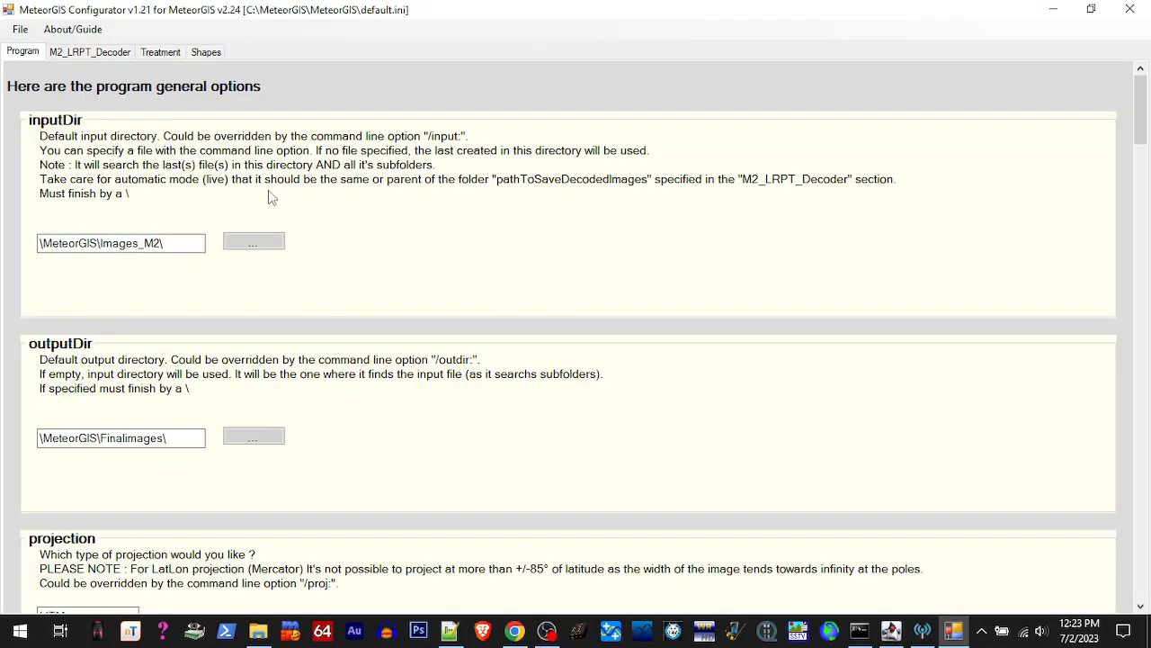
Enable saveTle in the general options so the TLEs from passes are kept
scroll(383, 243, "down", 2)
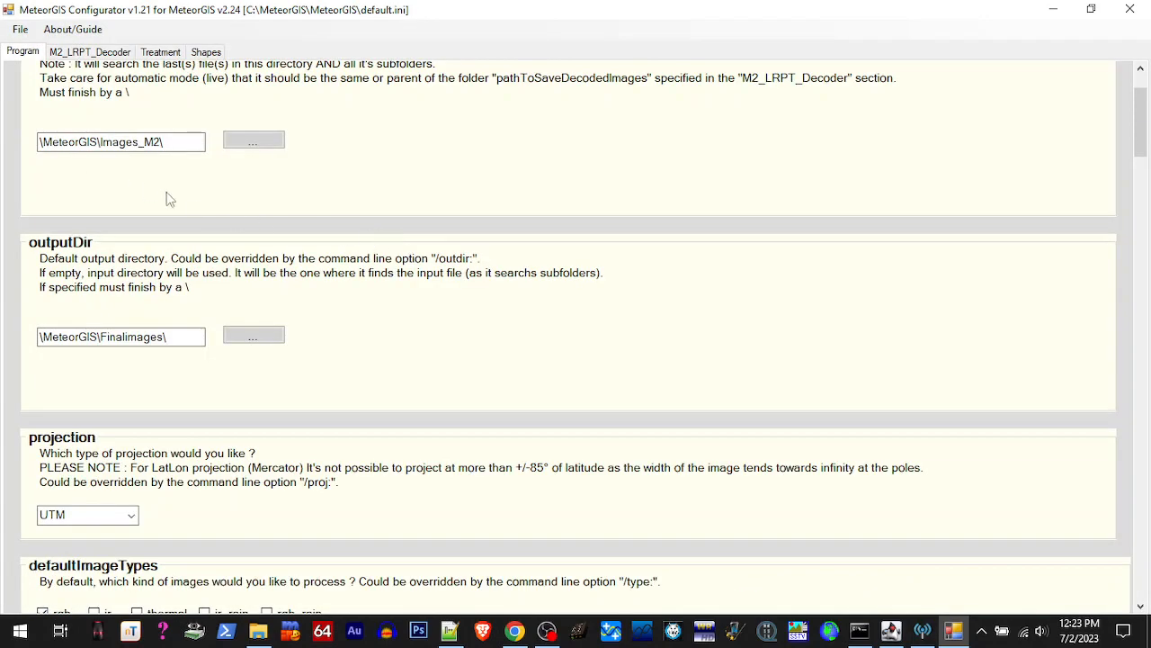
scroll(372, 350, "down", 6)
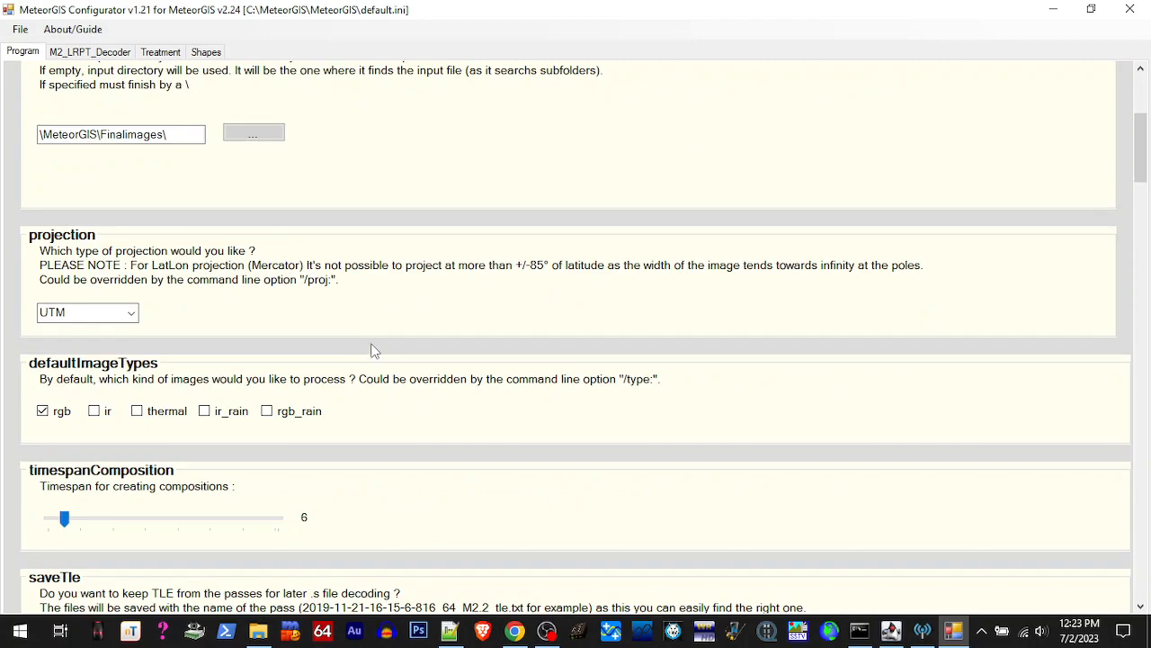
scroll(388, 340, "down", 4)
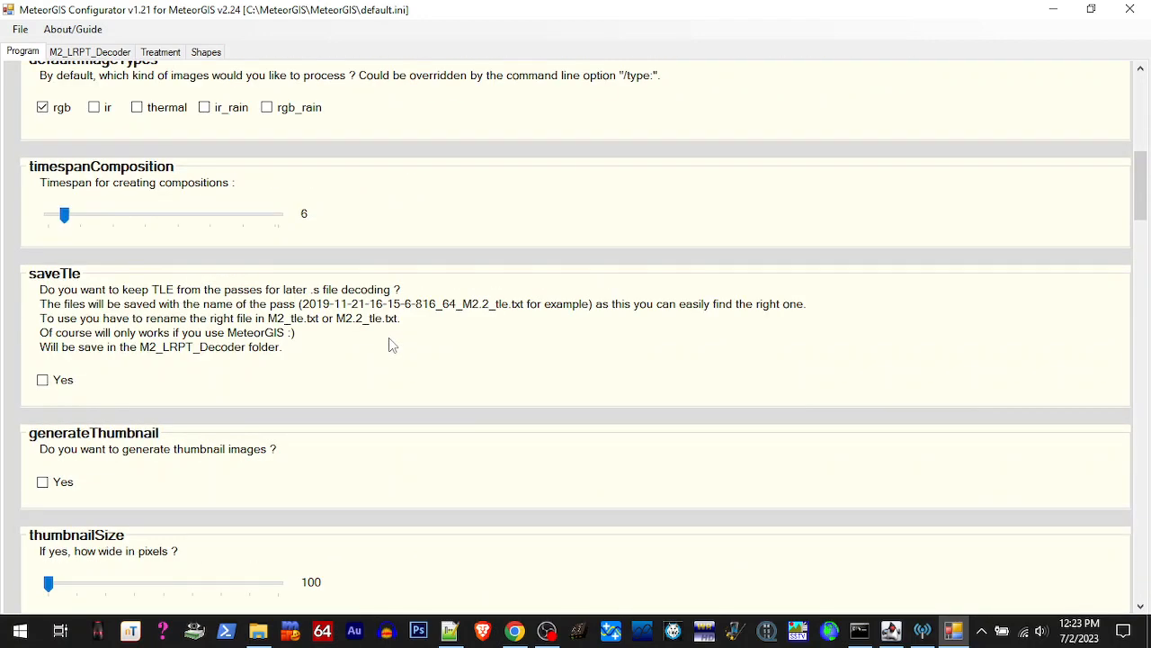
scroll(389, 339, "up", 2)
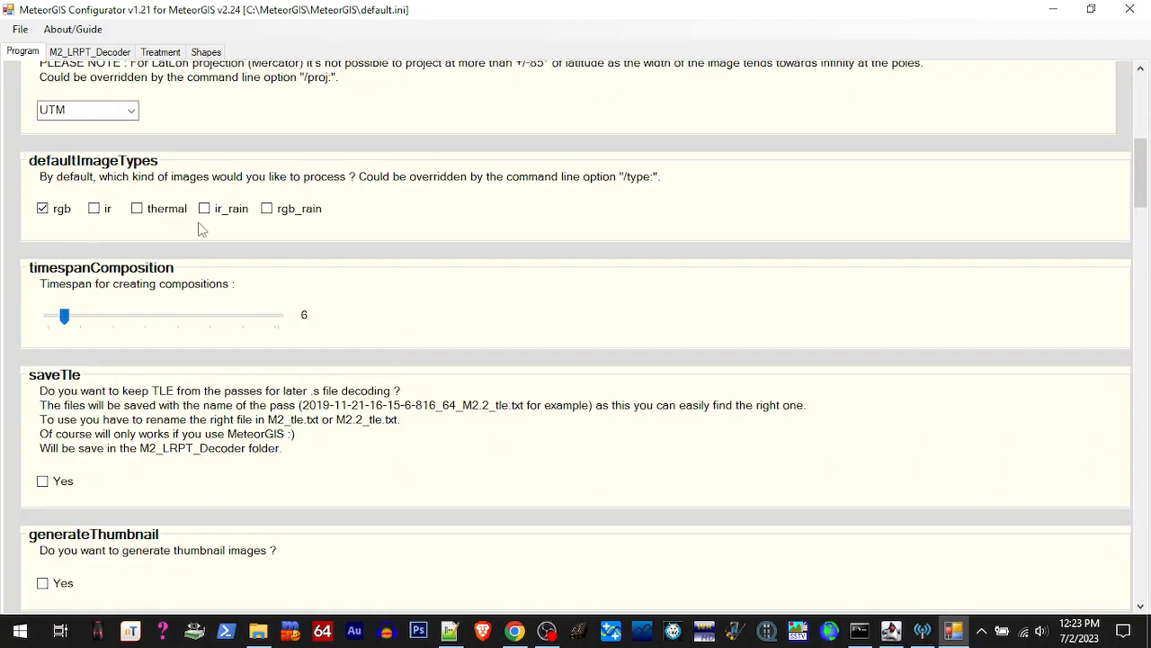
scroll(414, 313, "down", 4)
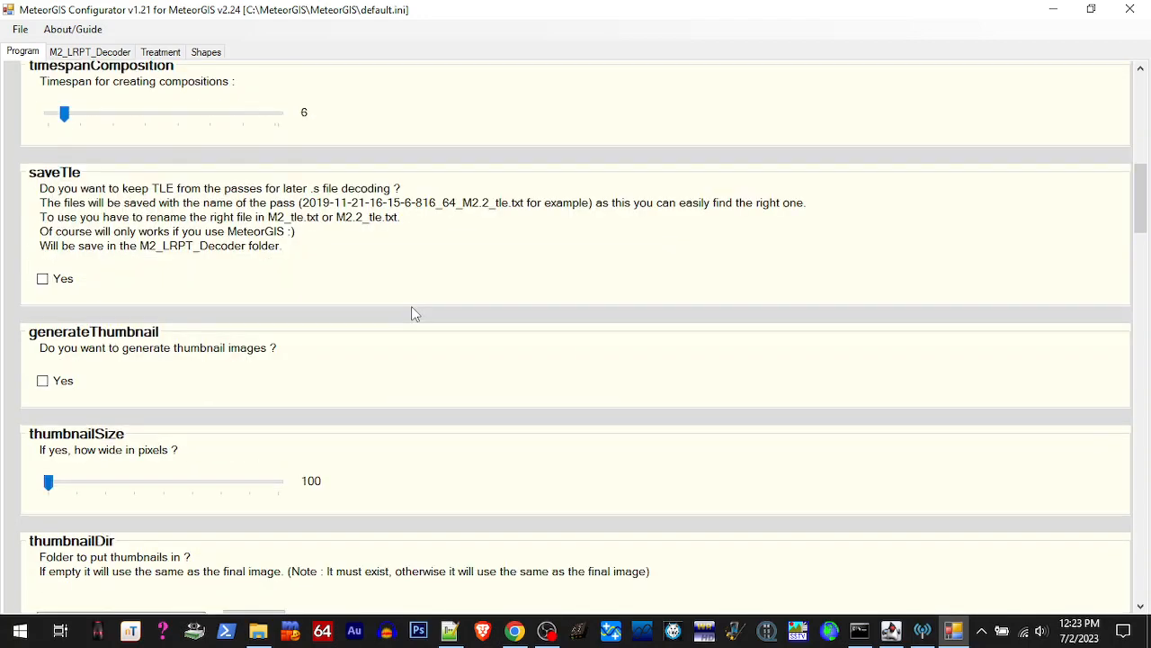
left_click(44, 280)
Enable the watermark on the final images and leave its place at top_right
scroll(402, 306, "down", 4)
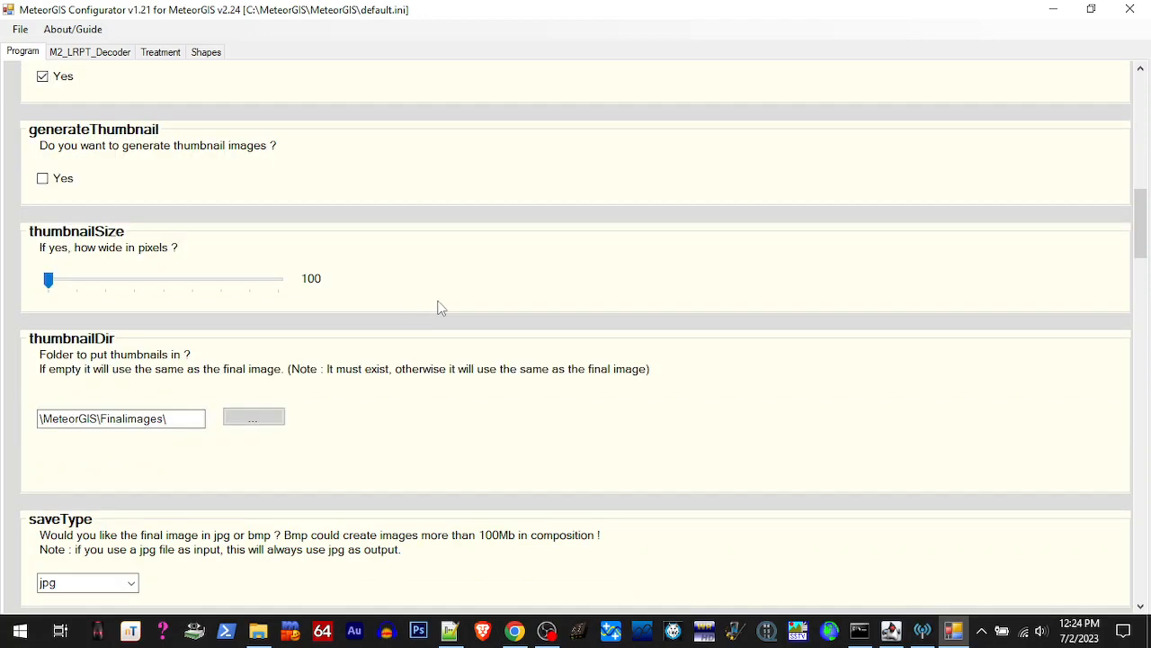
scroll(443, 308, "down", 10)
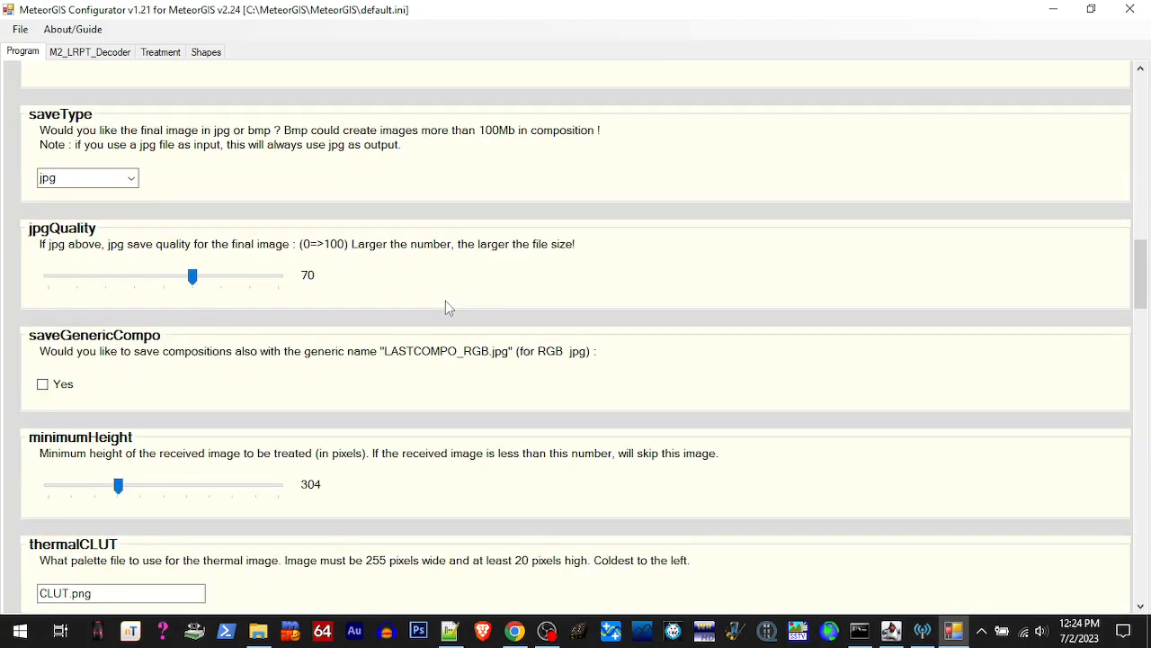
scroll(445, 306, "down", 5)
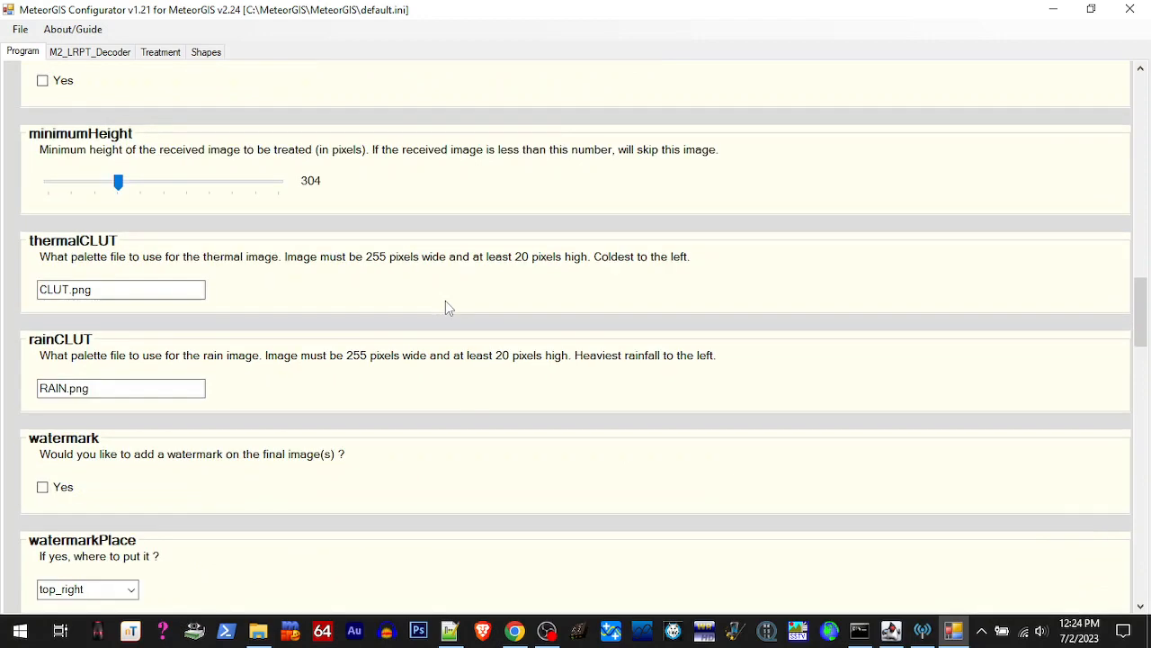
scroll(446, 306, "down", 3)
scroll(445, 303, "down", 2)
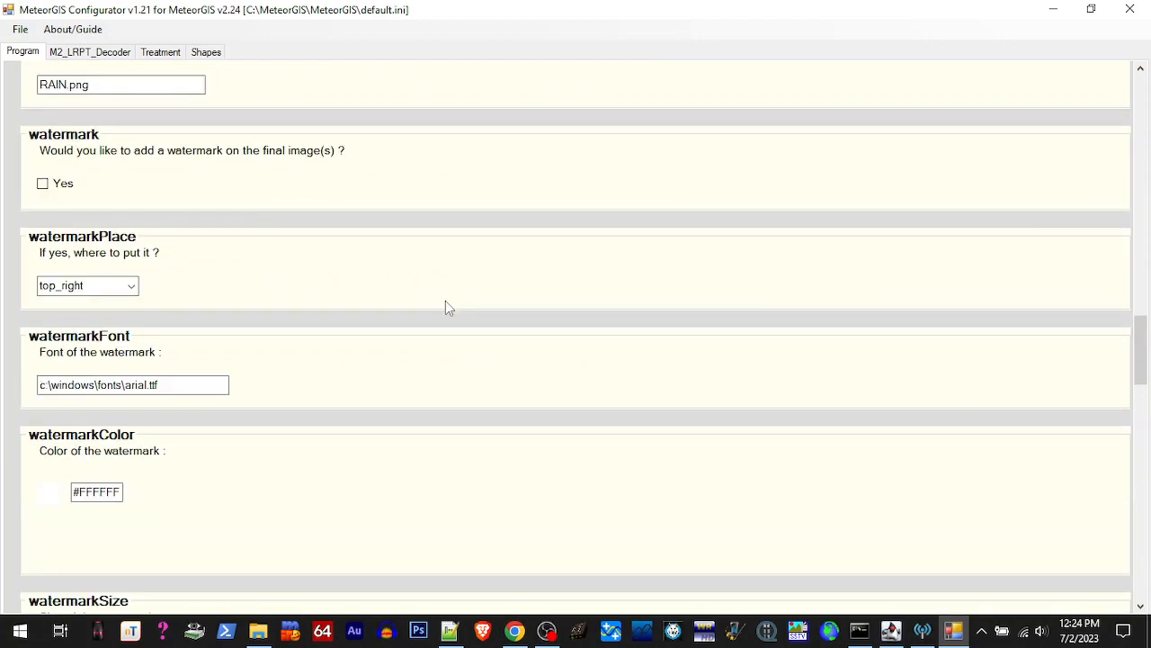
scroll(445, 304, "down", 4)
scroll(445, 307, "down", 2)
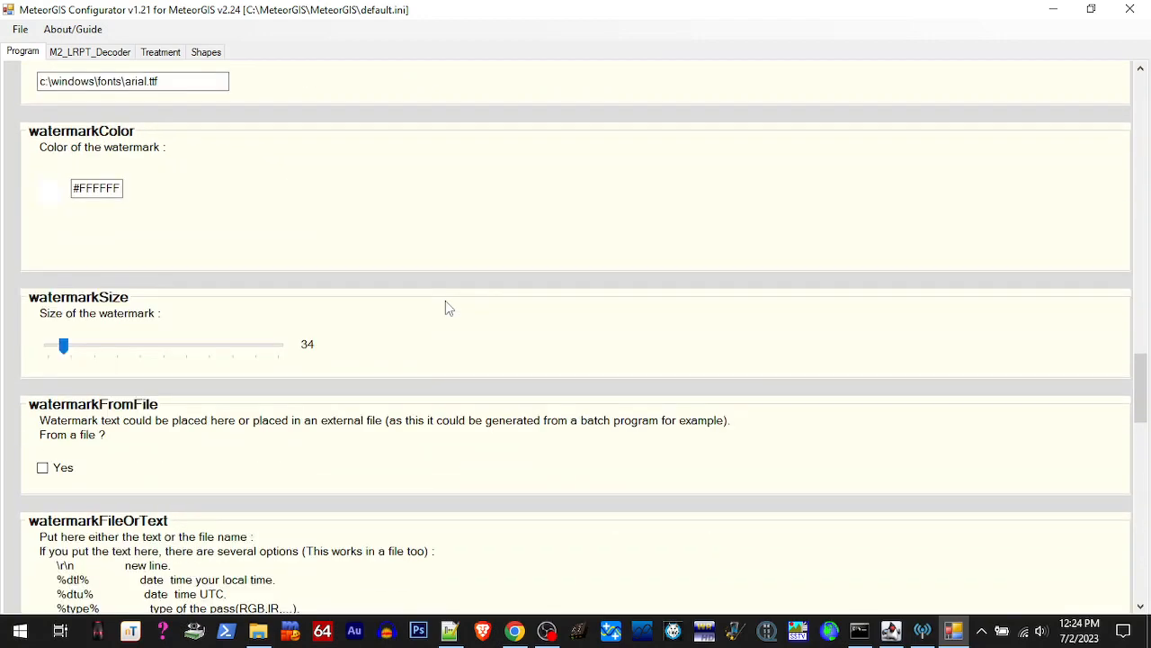
scroll(445, 307, "up", 6)
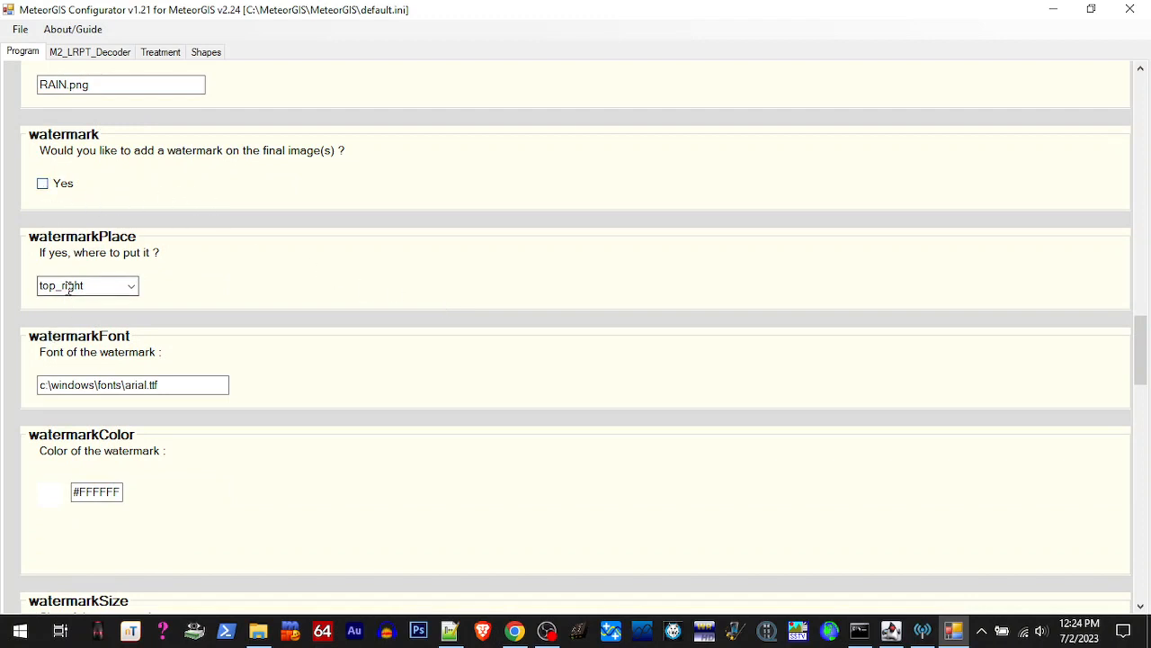
left_click(42, 186)
left_click(132, 286)
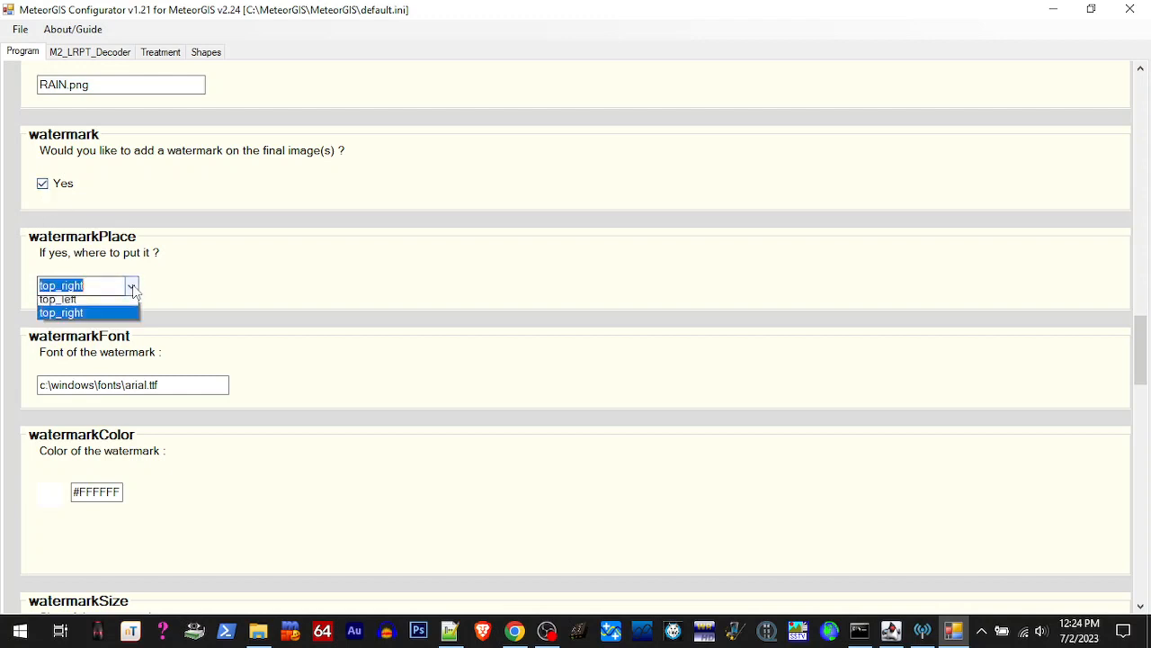
left_click(132, 288)
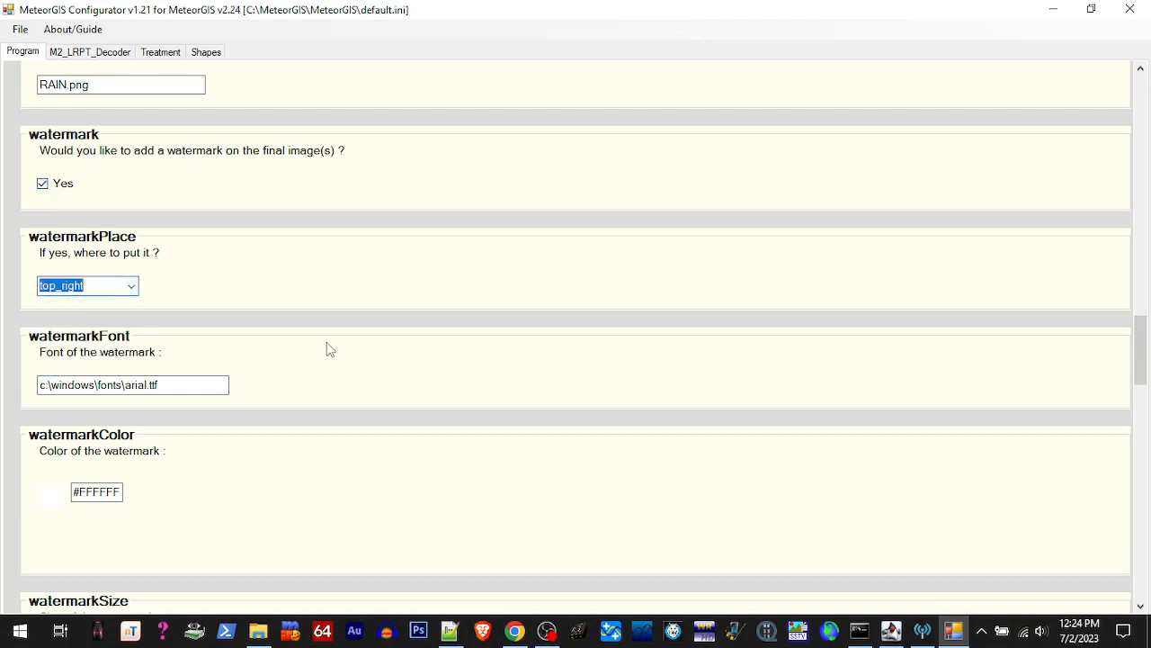
Replace locationLatitude with the copied latitude 45.9143
scroll(325, 352, "down", 3)
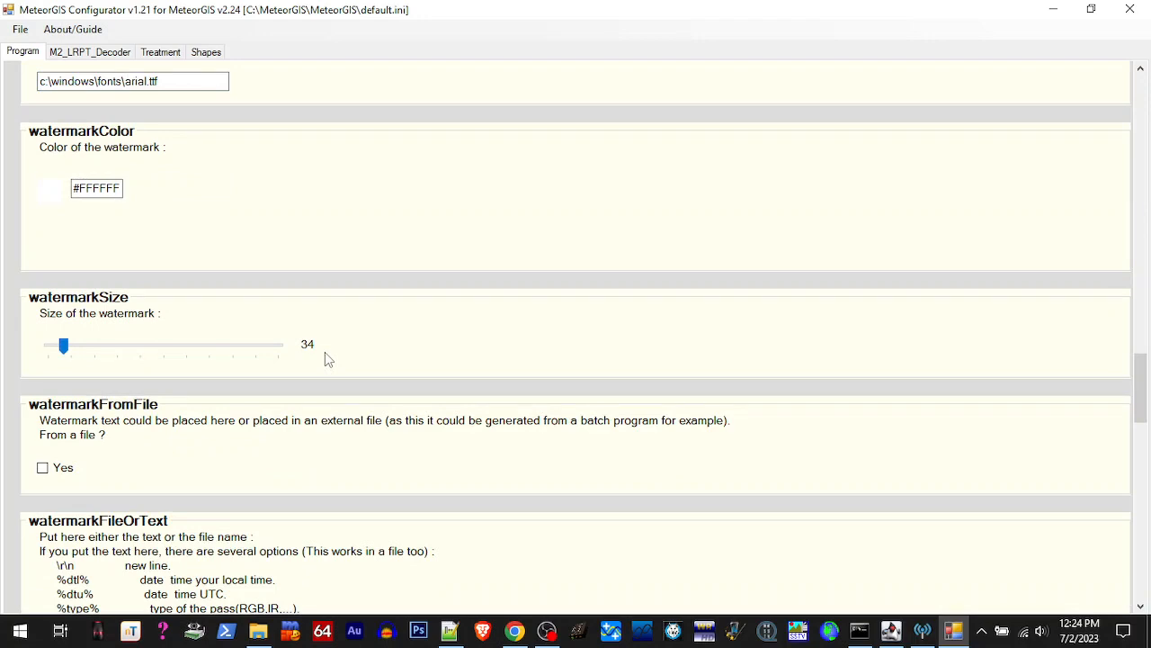
scroll(325, 352, "down", 1)
scroll(327, 359, "down", 6)
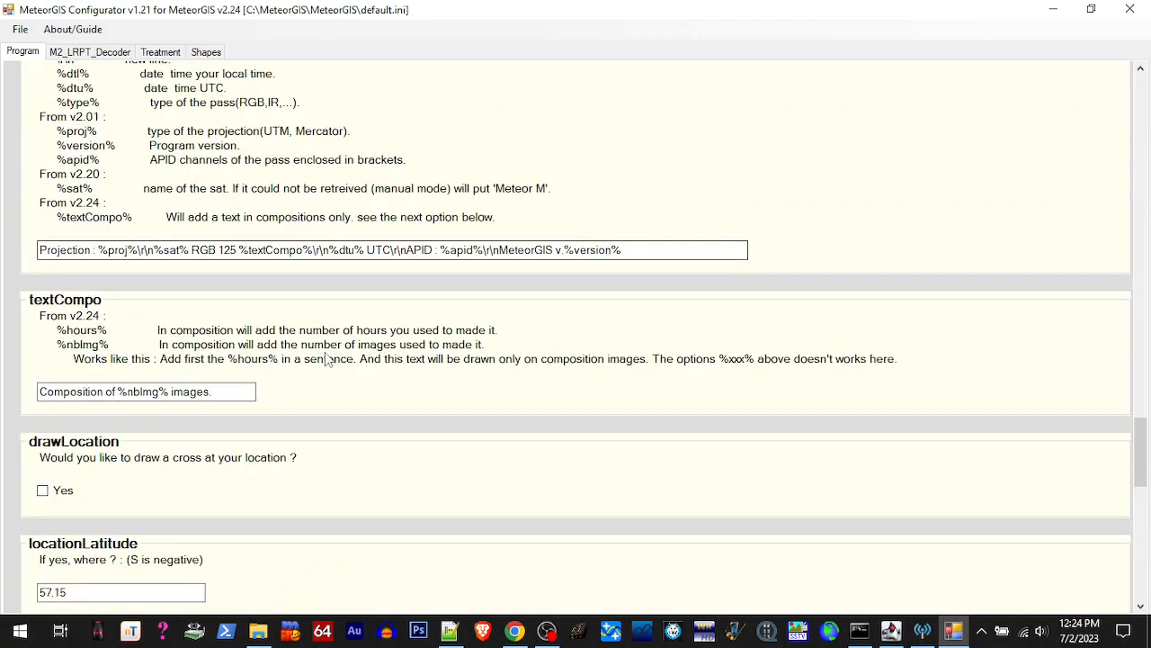
scroll(327, 359, "down", 1)
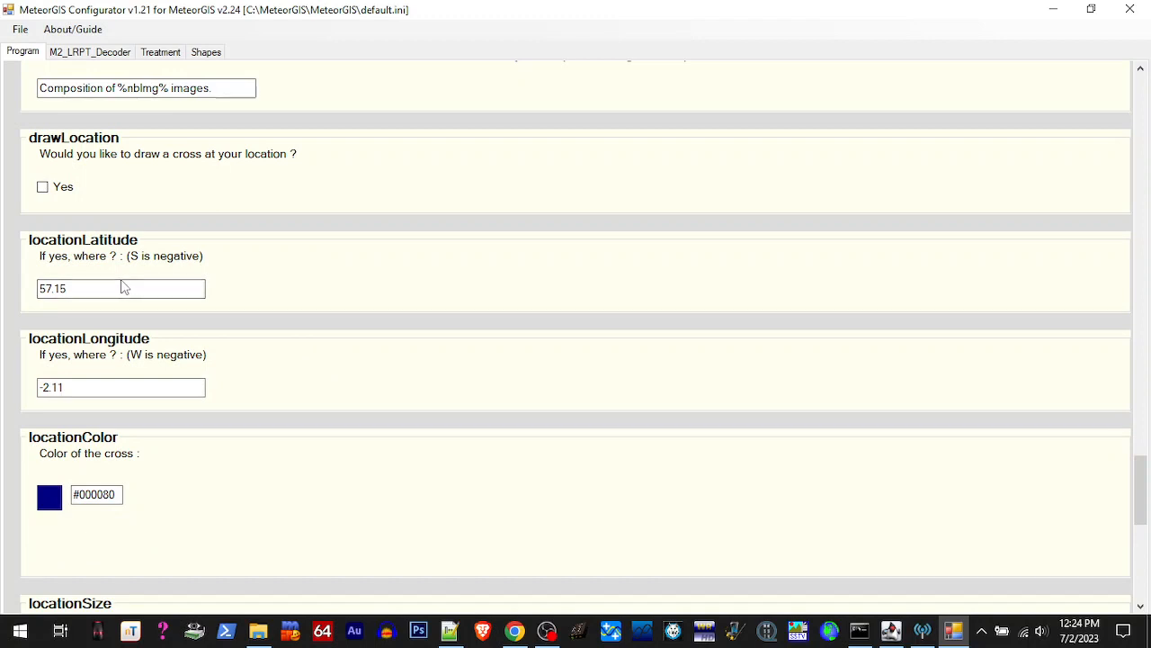
left_click_drag(124, 286, 33, 284)
right_click(54, 289)
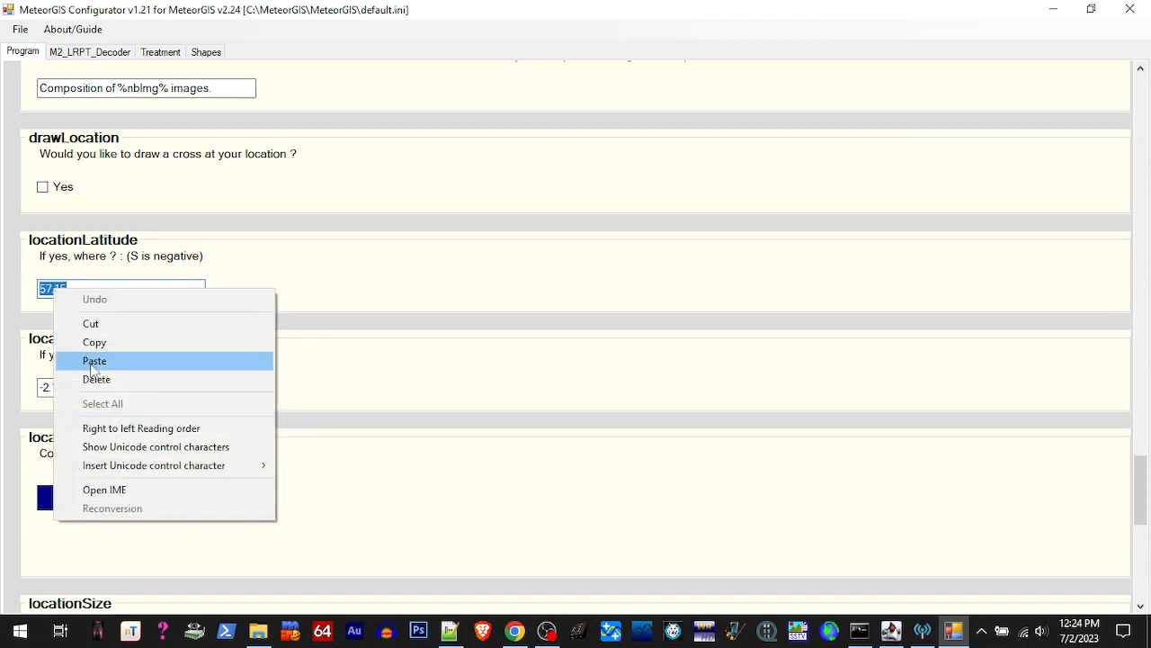
left_click(93, 365)
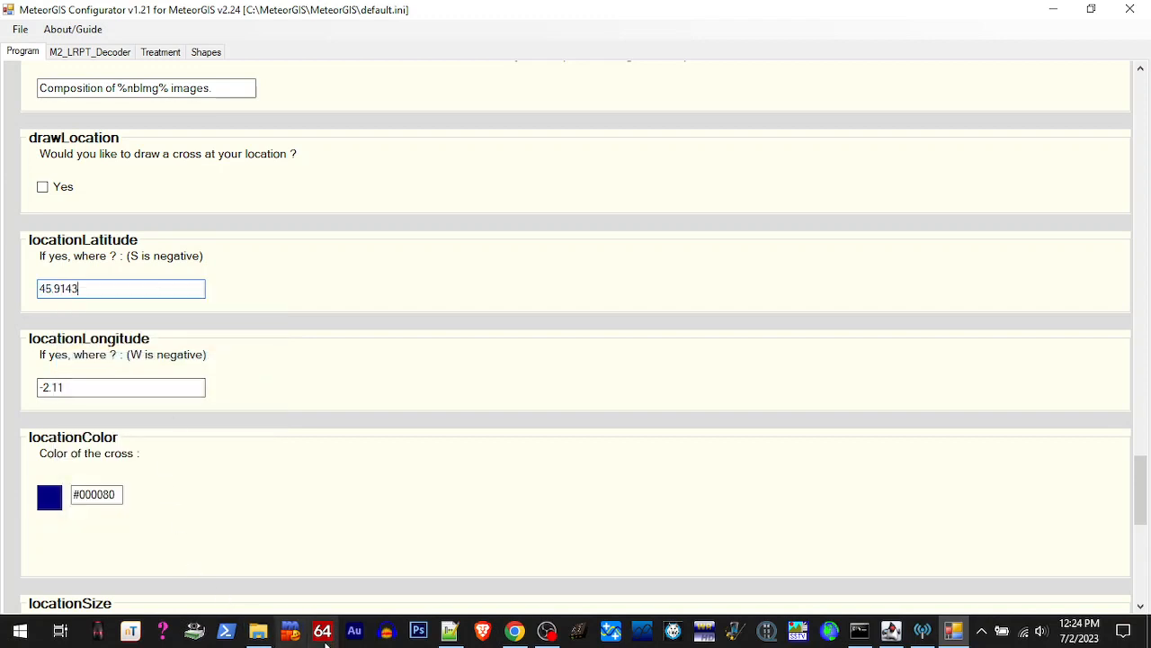
Copy the longitude -122.6865 from the Notepad++ note and paste it as locationLongitude in MeteorGIS Configurator
left_click(450, 634)
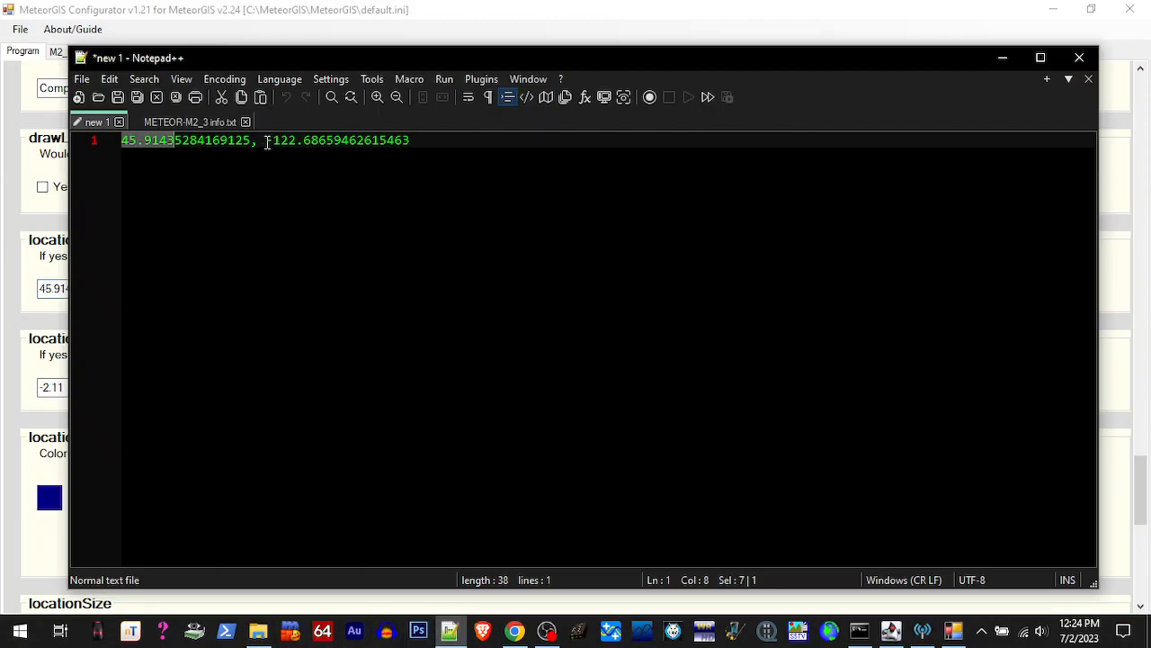
left_click_drag(267, 139, 329, 141)
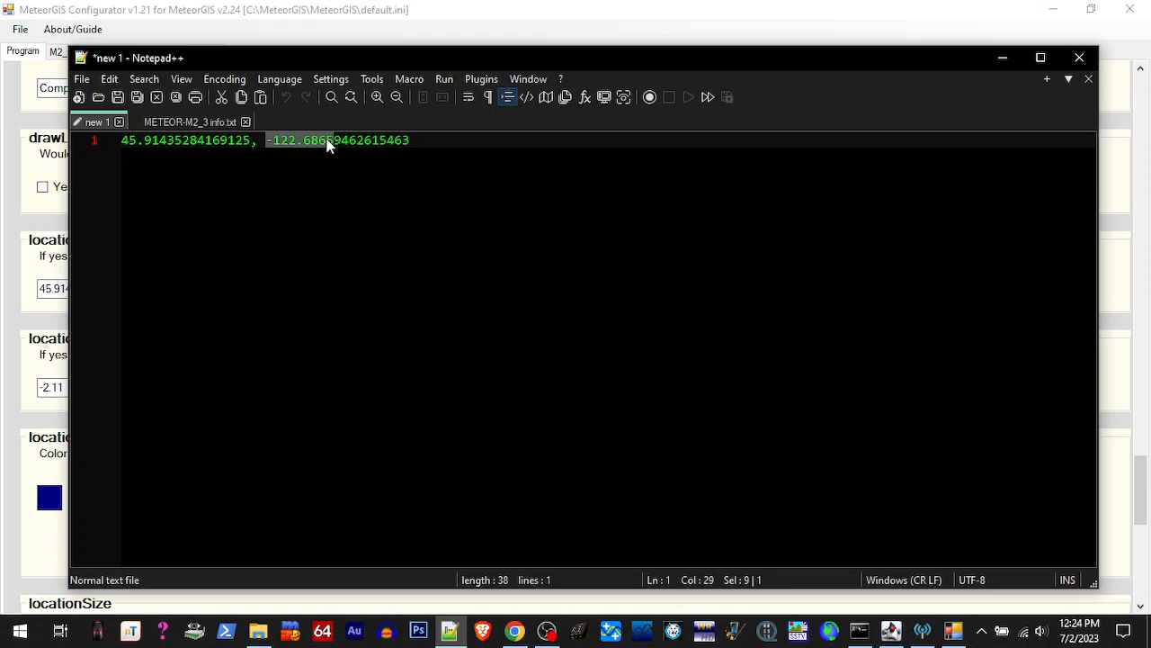
right_click(329, 141)
left_click(359, 169)
left_click(1002, 59)
left_click_drag(90, 387, 40, 389)
right_click(40, 390)
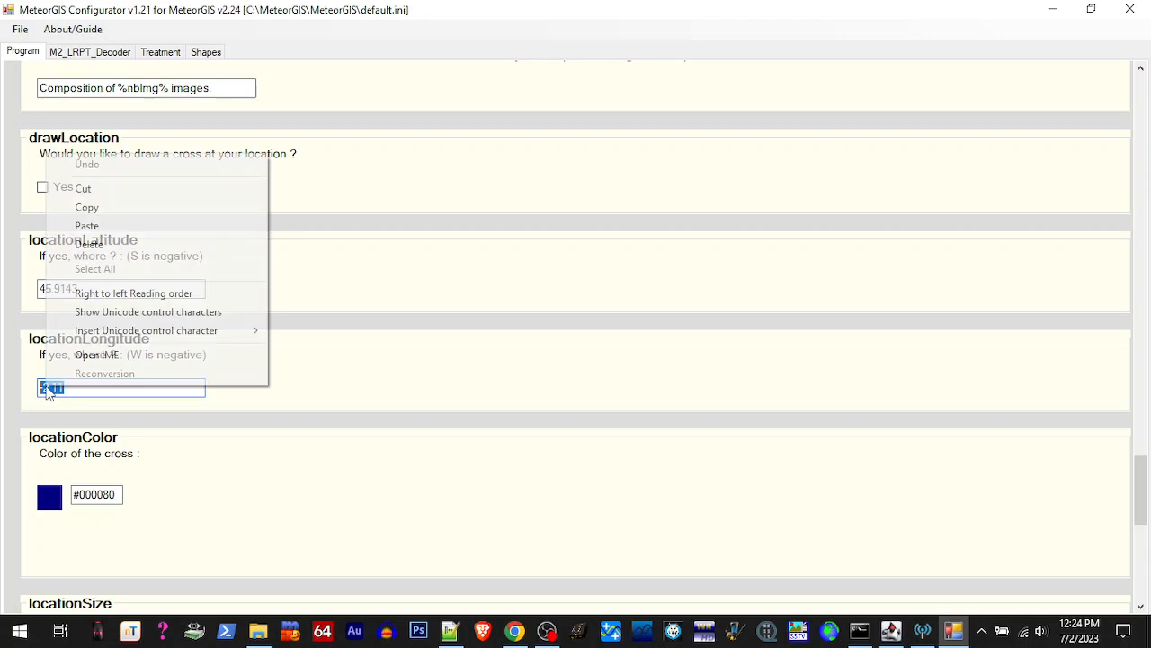
left_click(99, 226)
Set the location cross colour to orange (#FF8000) and increase the cross size slightly
scroll(301, 388, "down", 3)
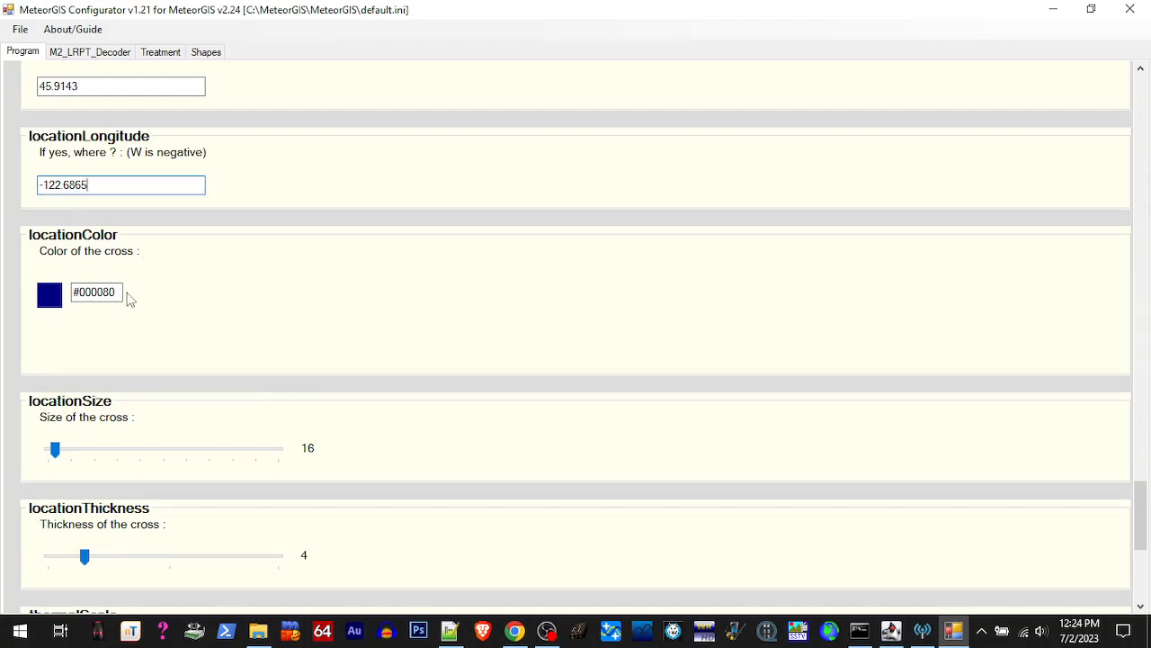
left_click(51, 304)
left_click(519, 219)
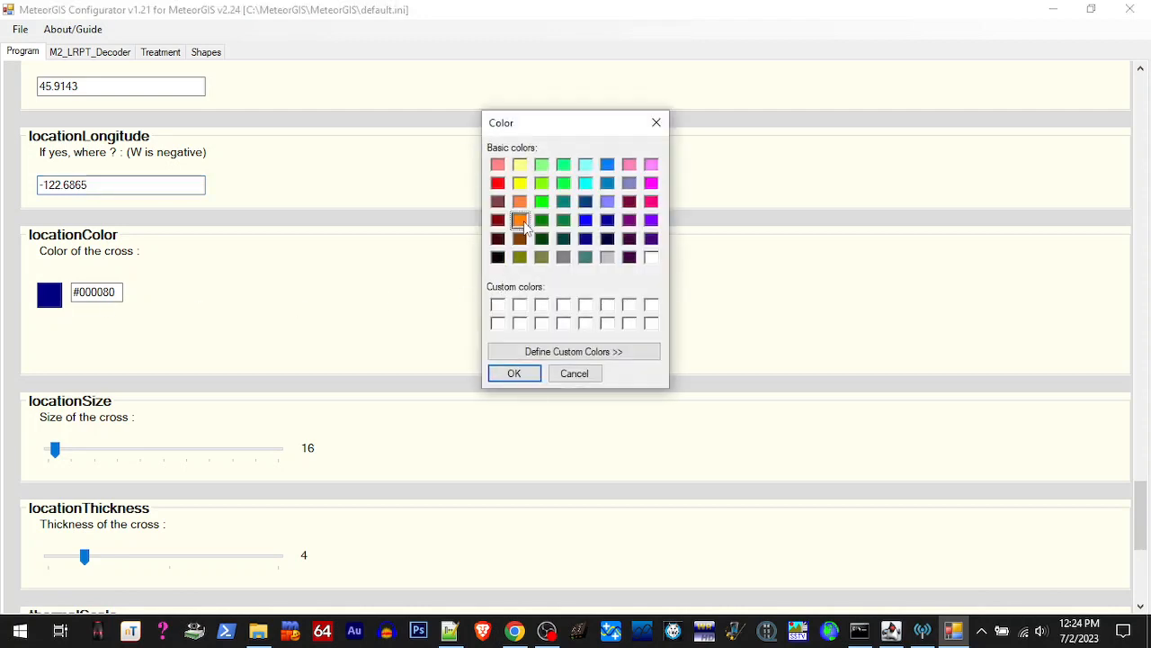
left_click(513, 374)
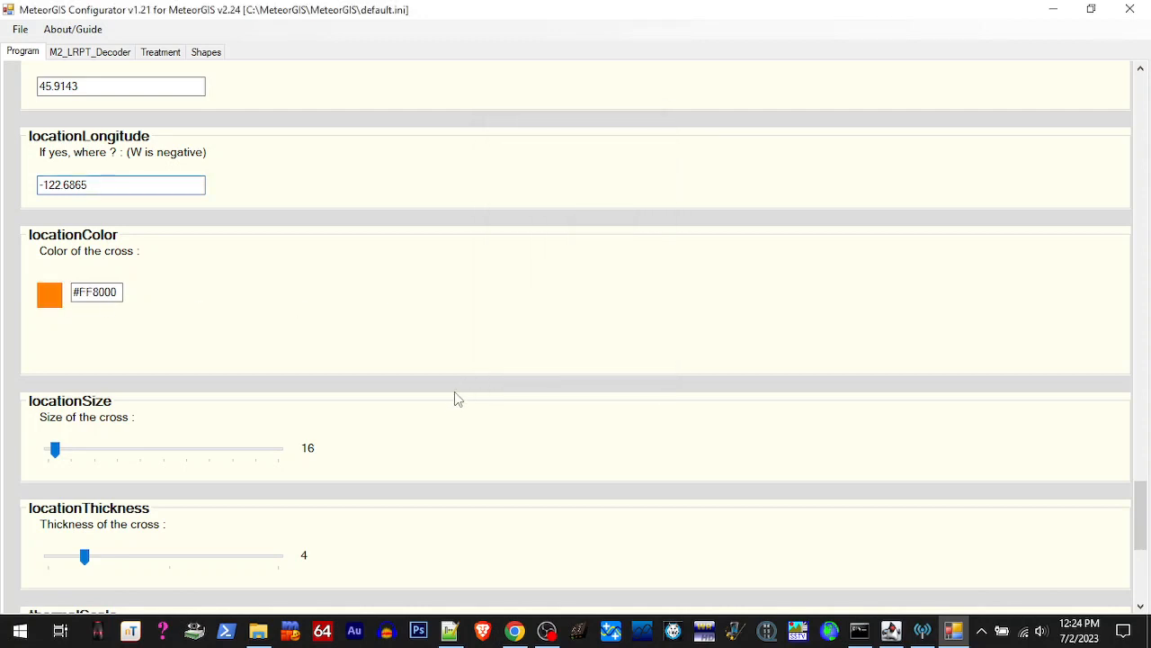
left_click_drag(55, 448, 80, 454)
Go through the remaining Program options and bring up the TLE URL settings among the M2_LRPT_Decoder options
scroll(430, 444, "down", 5)
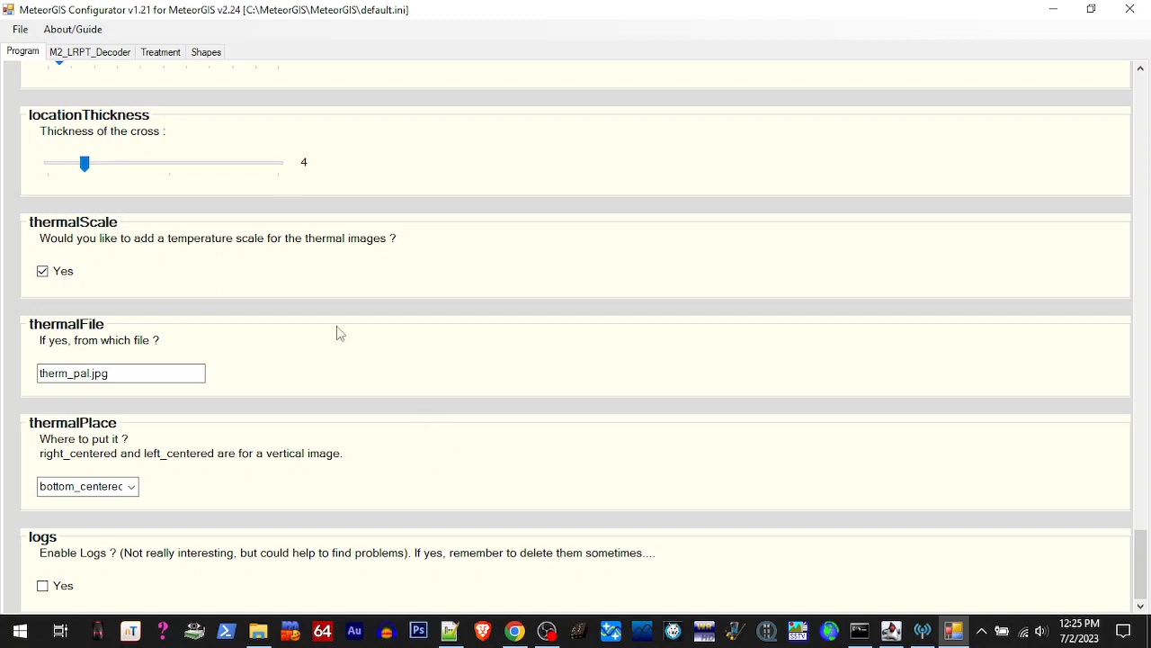
left_click(74, 56)
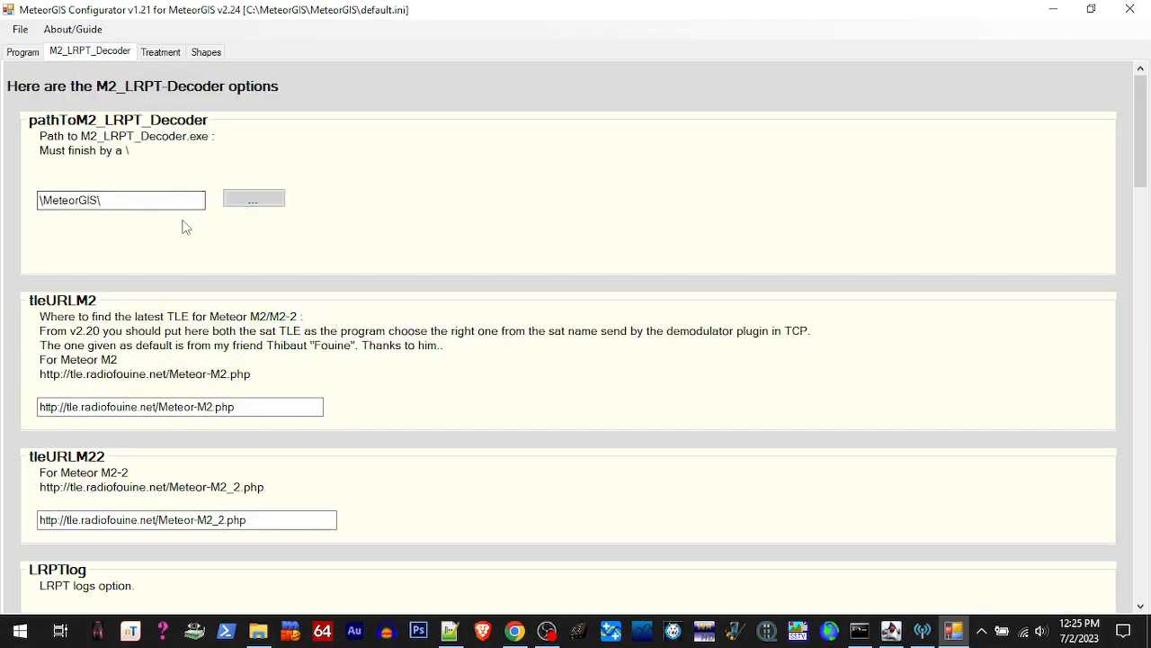
scroll(417, 306, "down", 5)
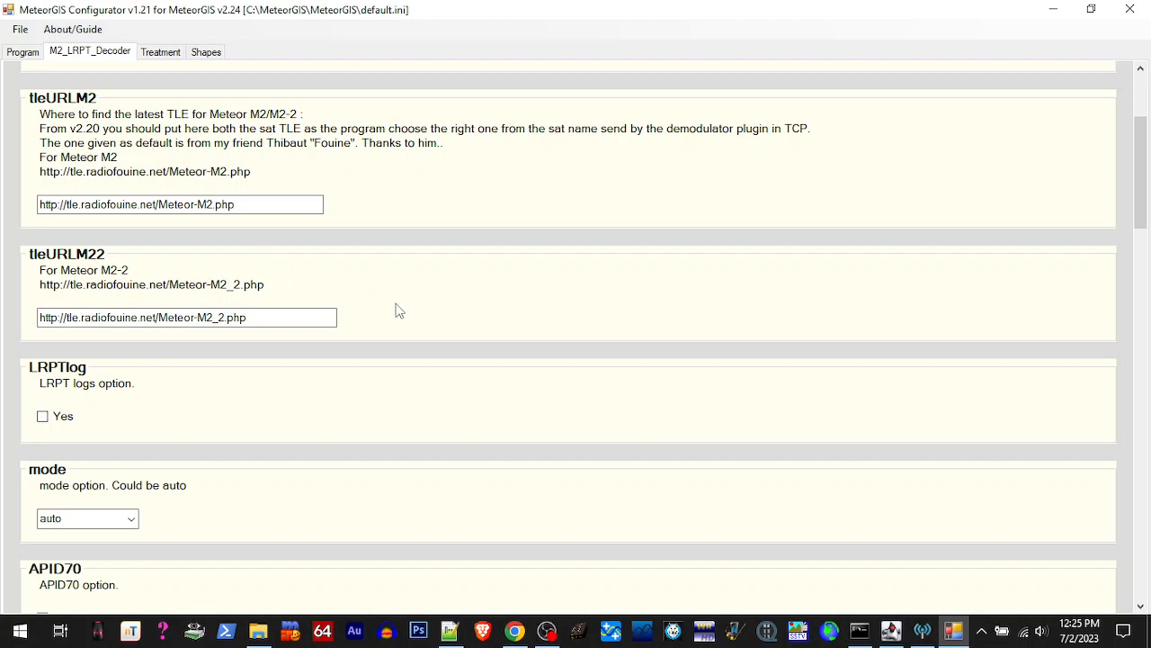
scroll(399, 310, "down", 3)
scroll(400, 310, "up", 3)
mouse_move(454, 634)
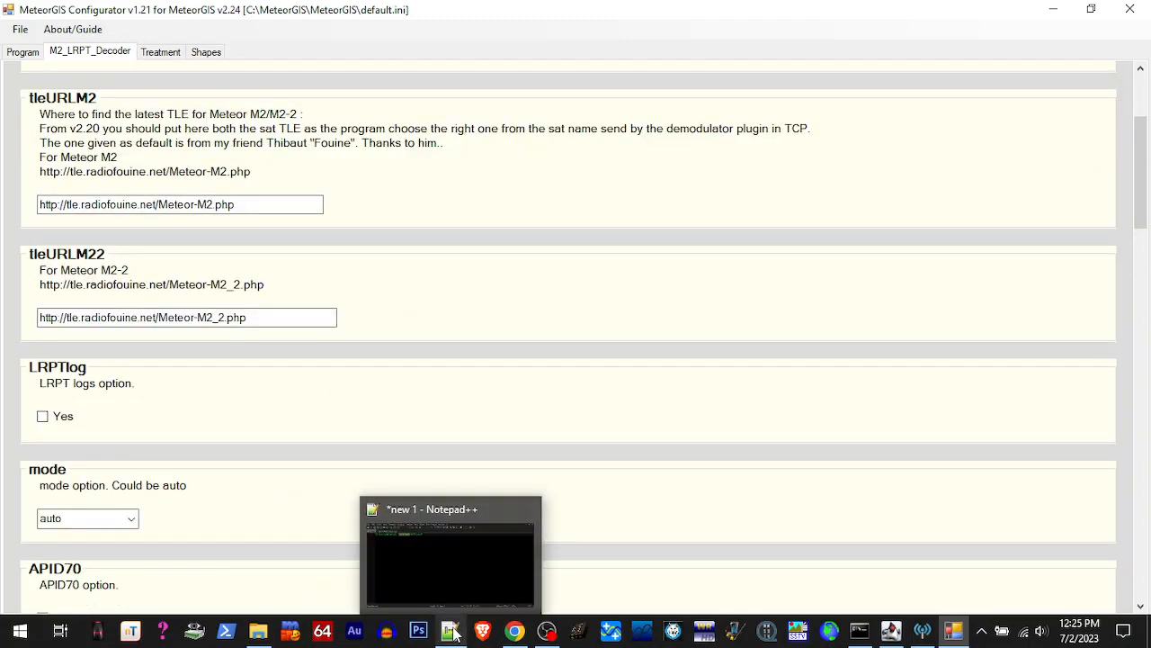
left_click(455, 634)
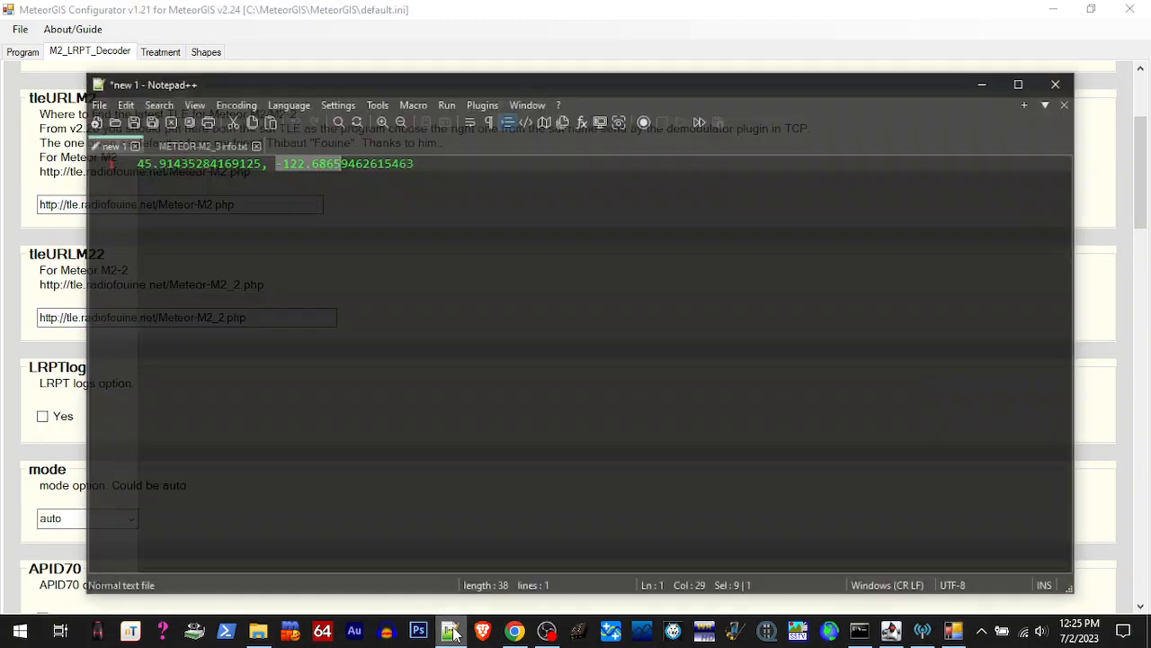
left_click(191, 123)
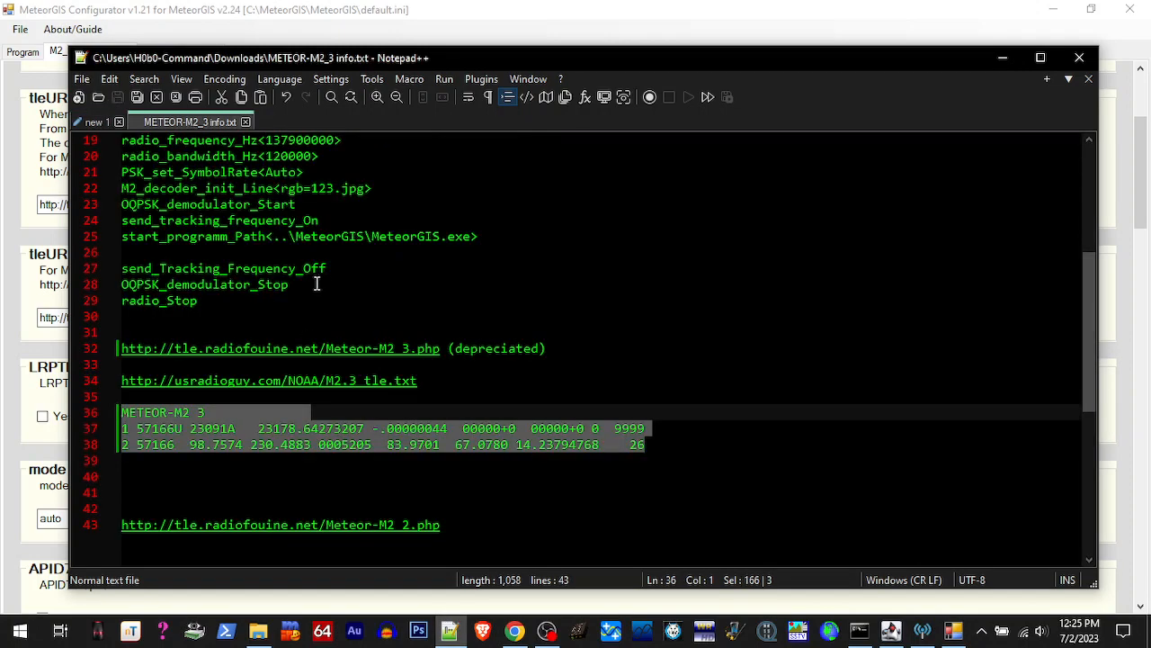
scroll(321, 283, "down", 1)
left_click(422, 332)
left_click_drag(423, 332, 129, 343)
right_click(129, 344)
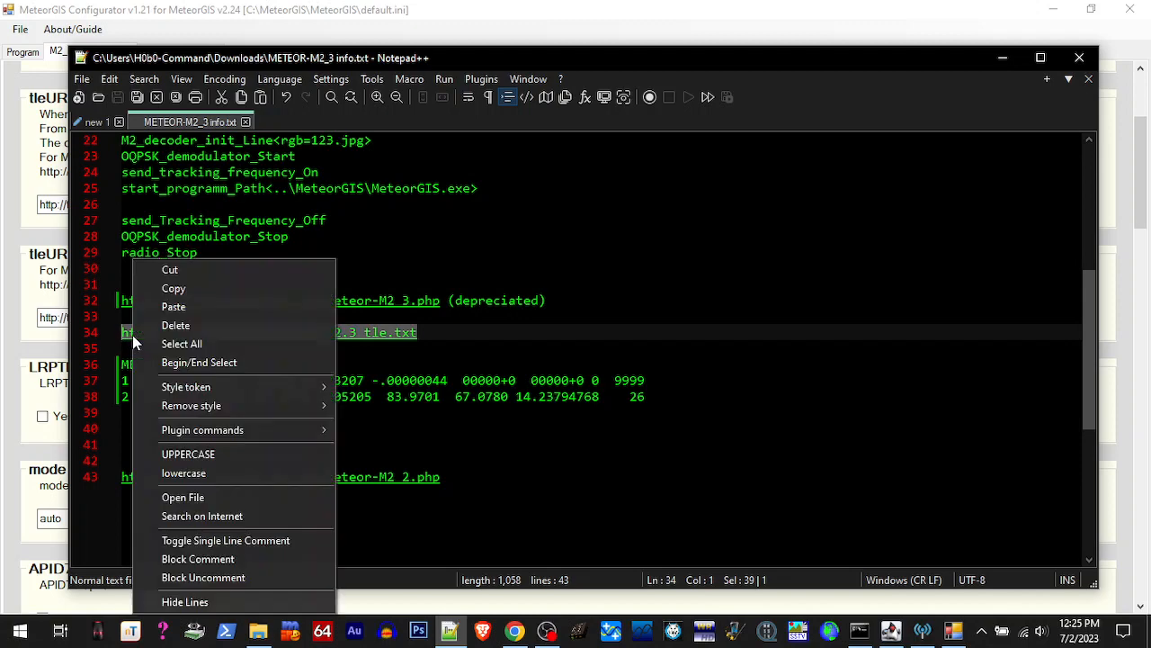
left_click(178, 295)
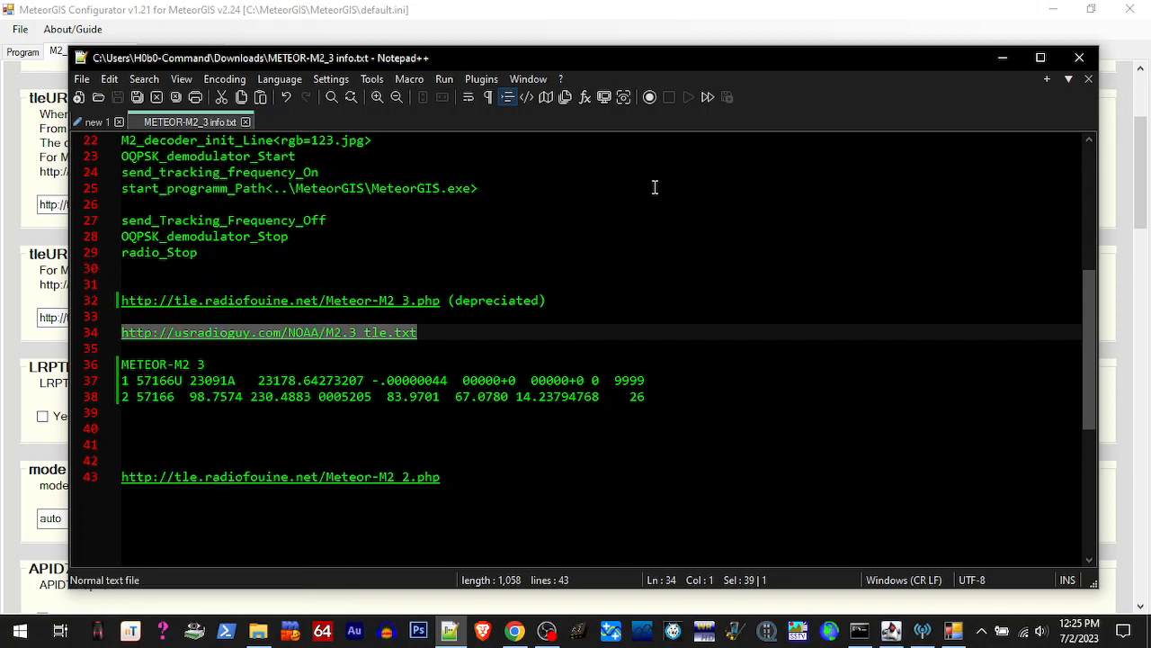
left_click(1004, 59)
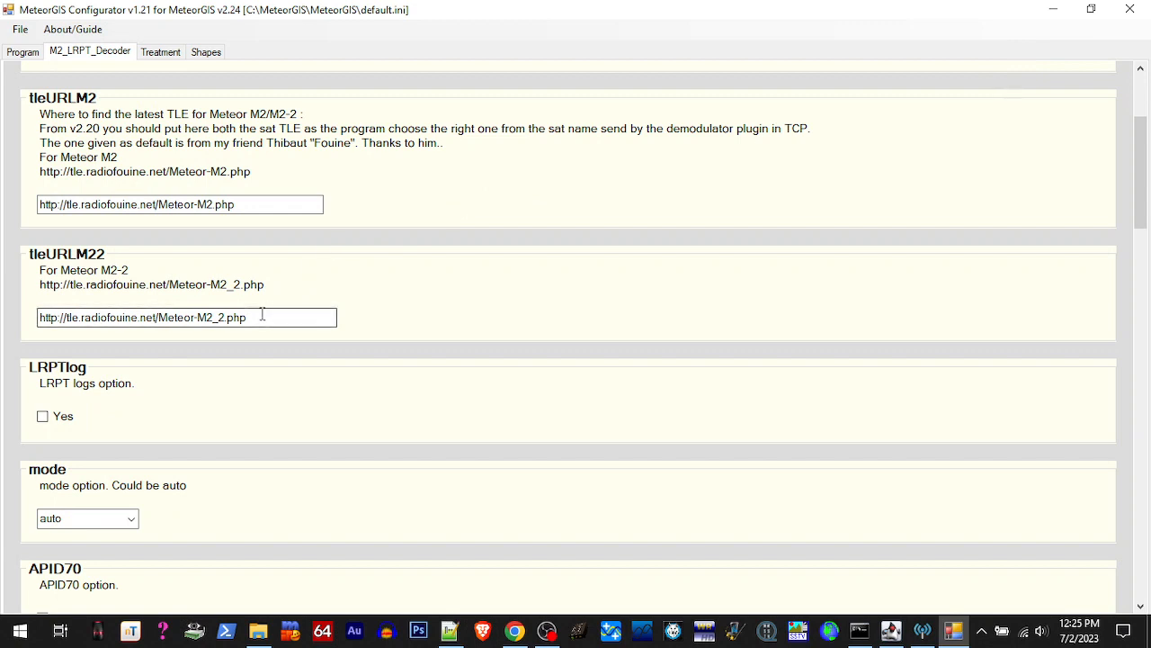
left_click_drag(263, 316, 41, 329)
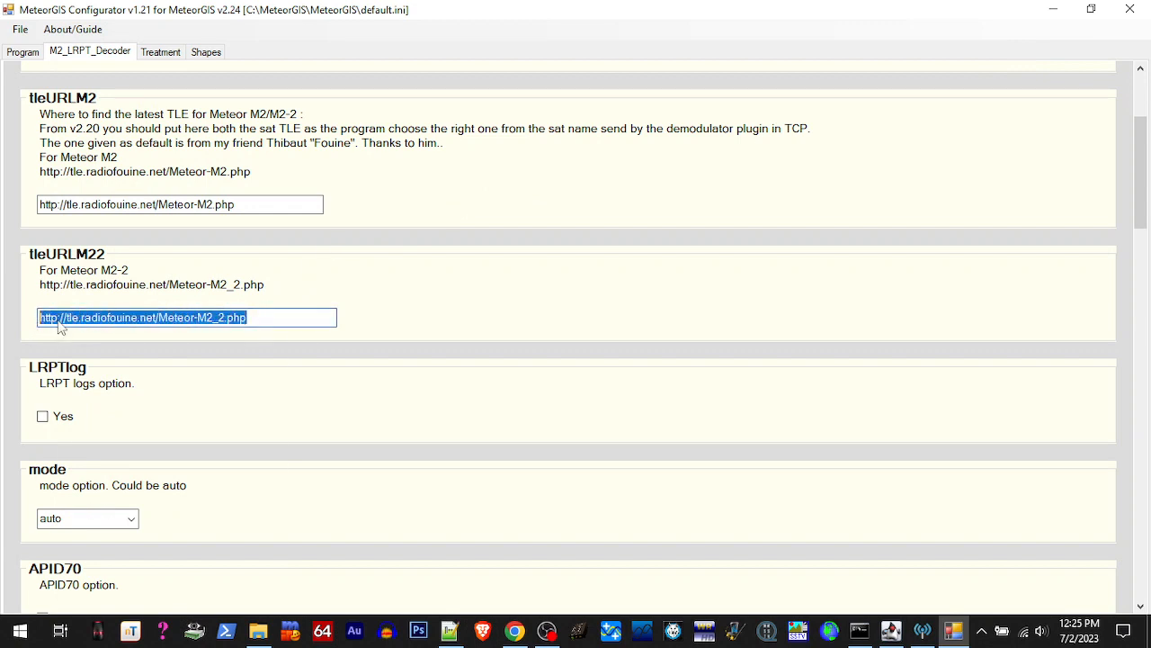
right_click(60, 329)
left_click(109, 392)
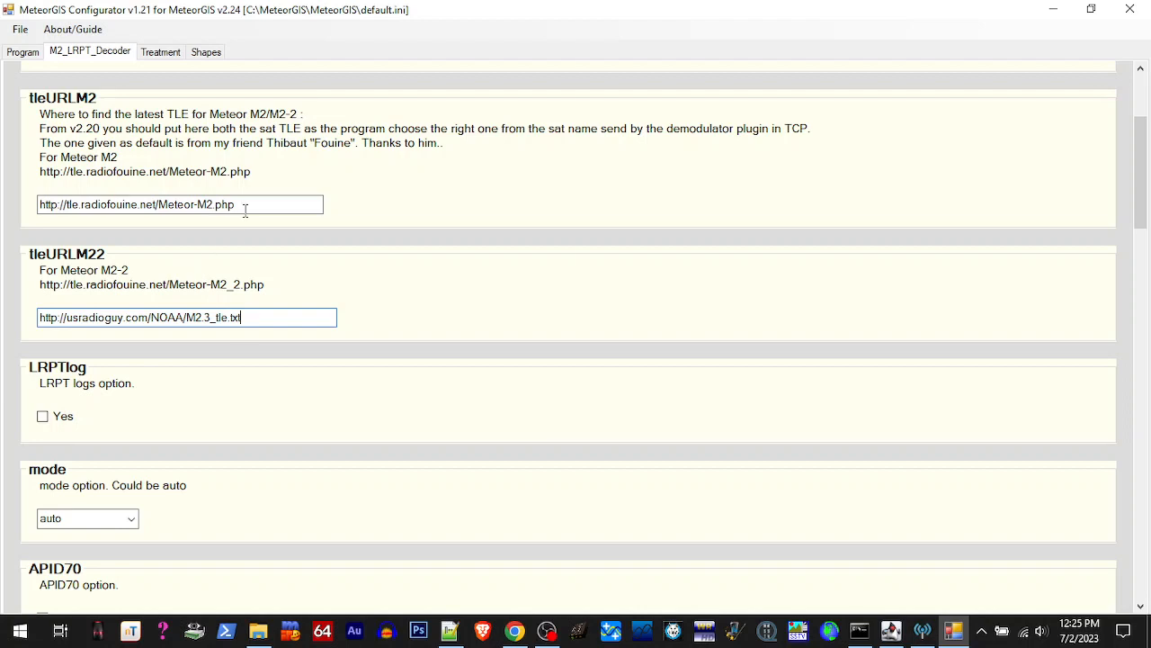
left_click_drag(244, 206, 38, 216)
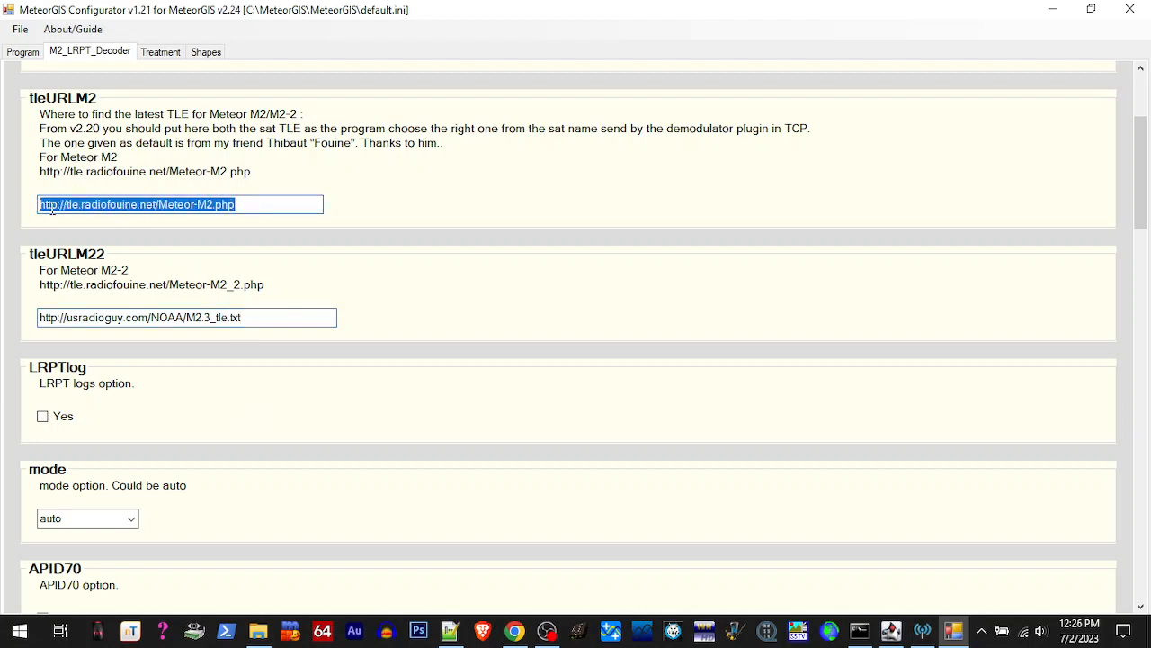
right_click(51, 209)
left_click(94, 279)
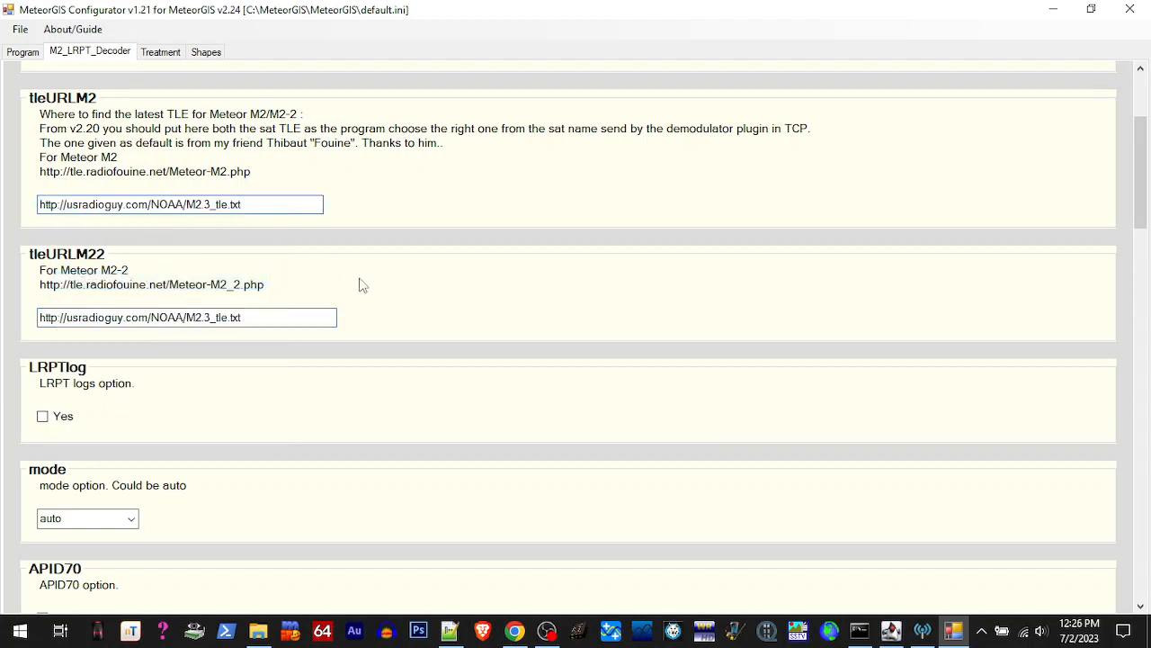
Enable the LRPTlog option in the decoder settings
scroll(368, 292, "down", 2)
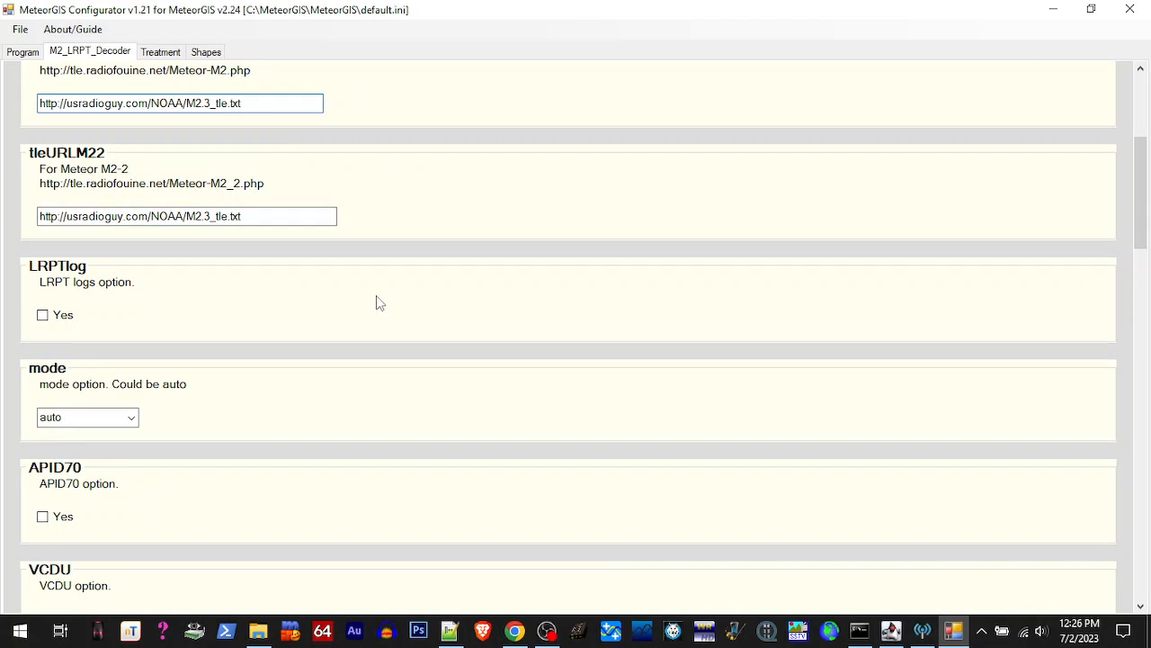
scroll(378, 303, "down", 2)
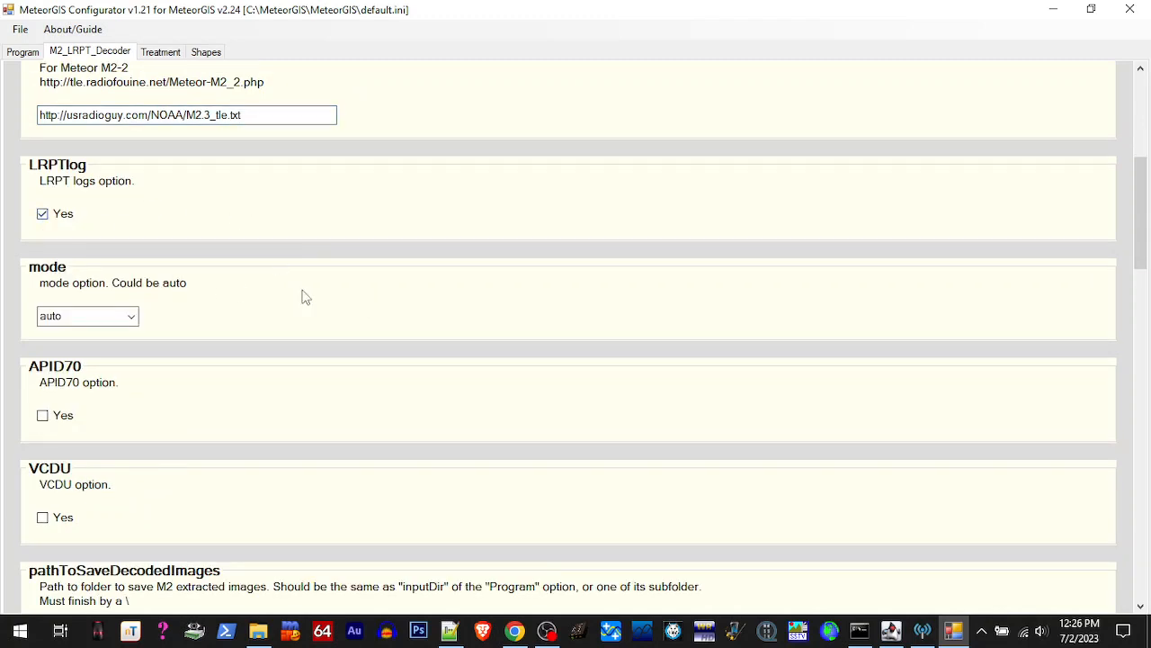
Review the remaining M2_LRPT_Decoder options, including image paths, Alfa/Delta values and Meteor time, and the image Treatment options
scroll(306, 297, "down", 6)
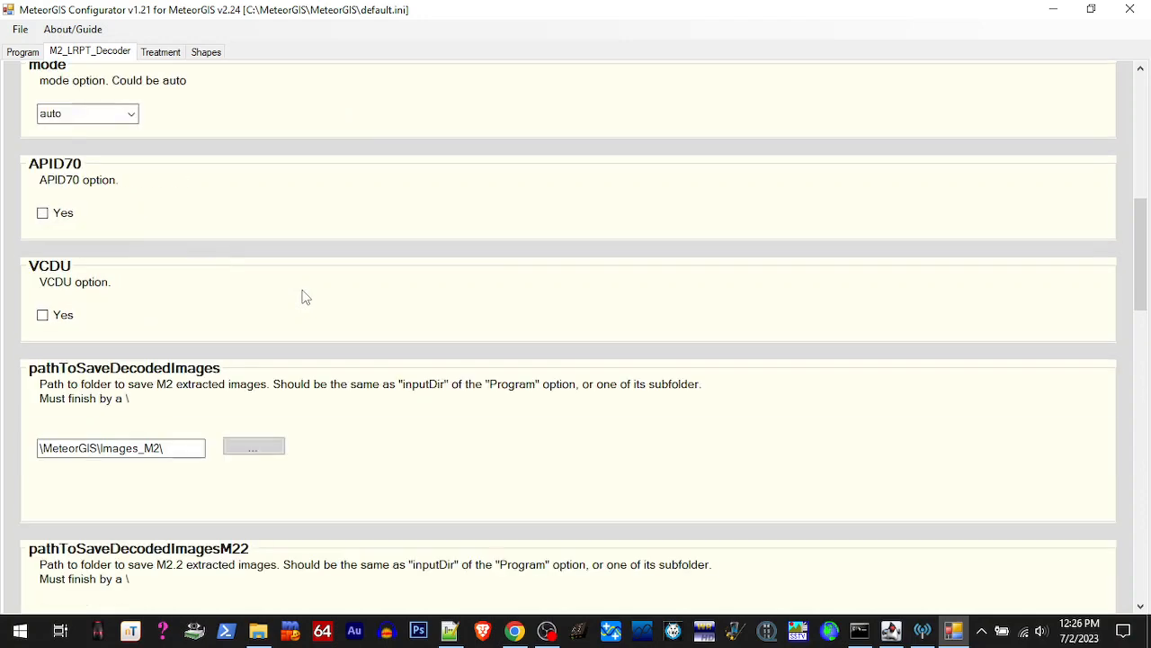
scroll(342, 297, "down", 6)
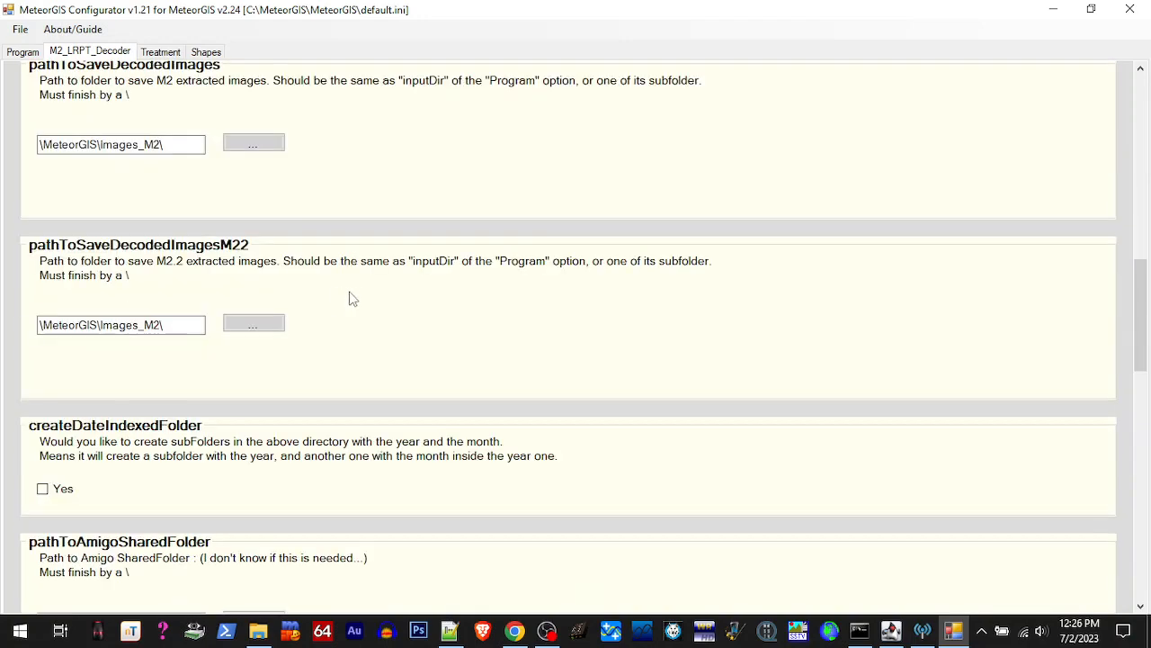
scroll(364, 299, "down", 2)
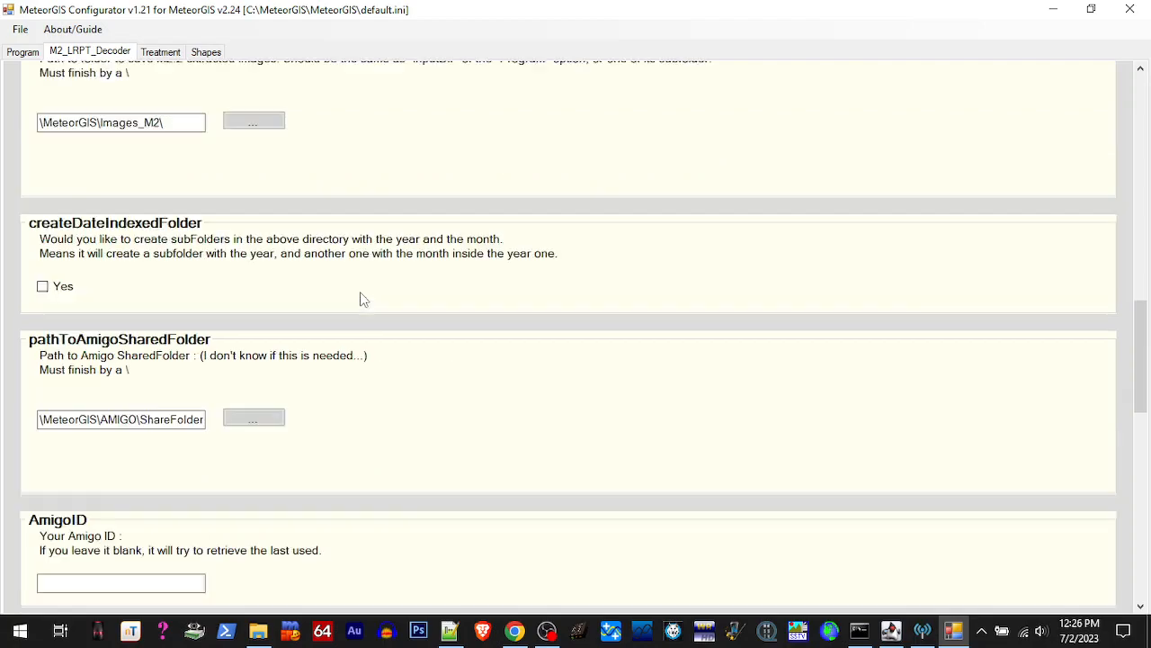
scroll(364, 297, "down", 8)
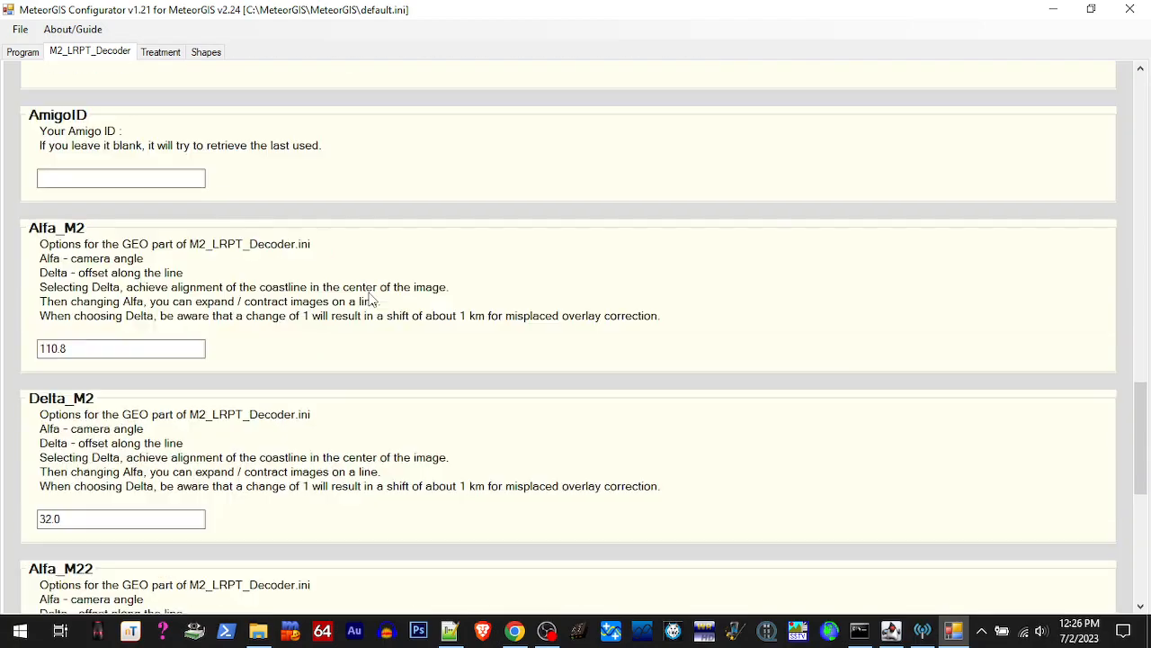
scroll(371, 300, "down", 10)
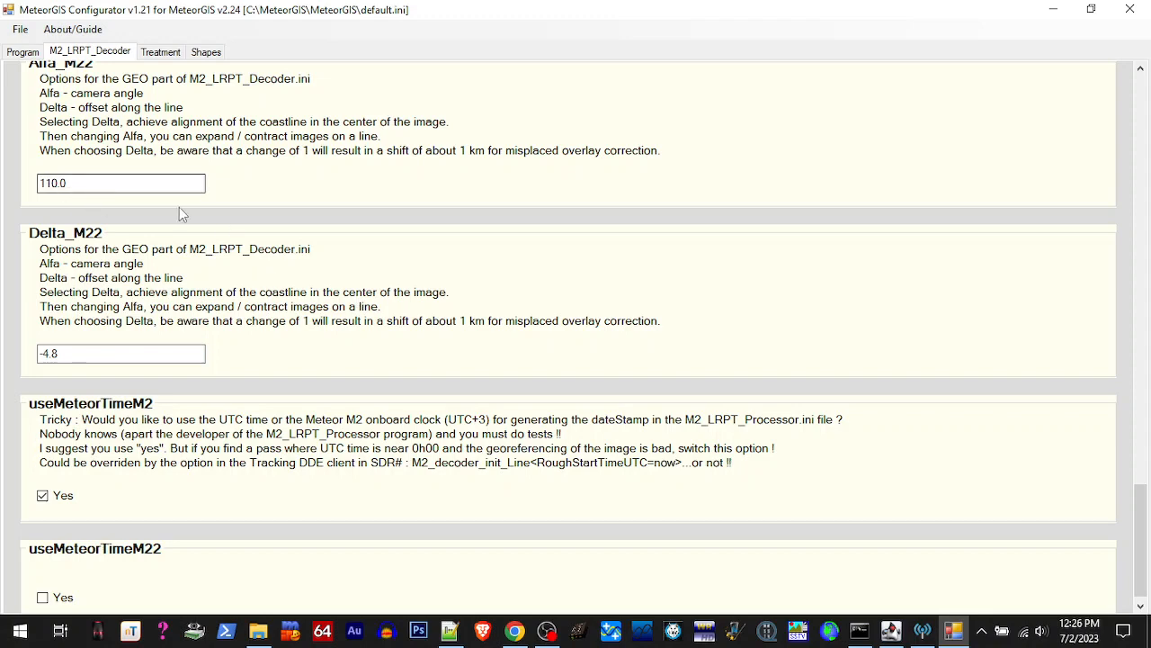
scroll(234, 238, "up", 4)
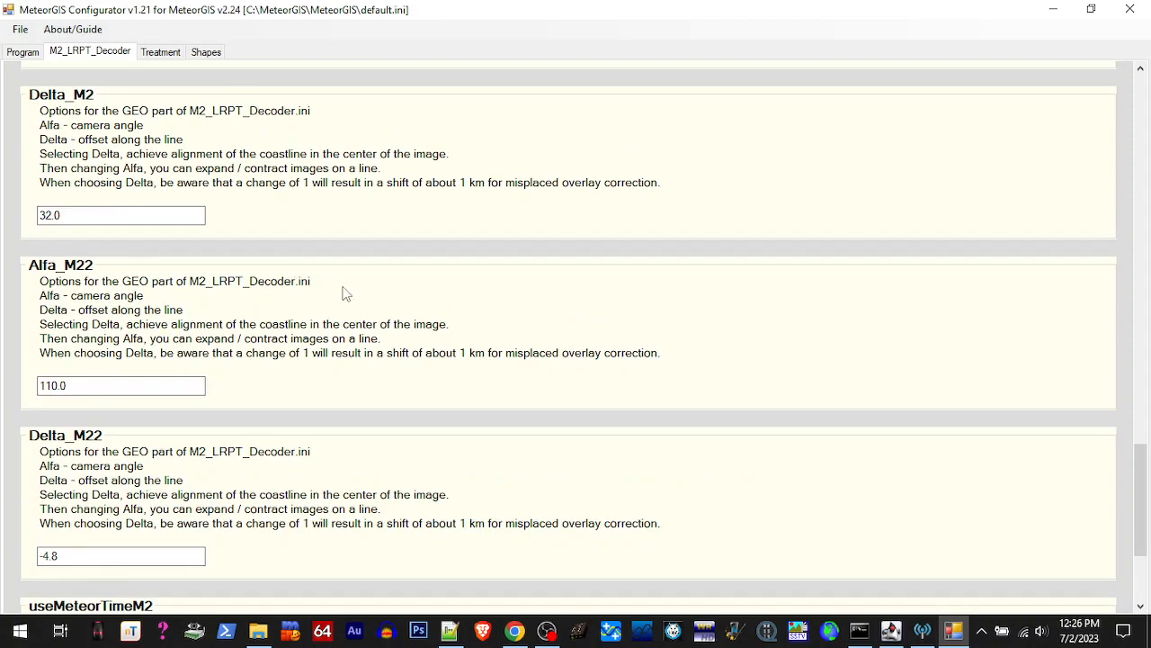
scroll(346, 293, "down", 4)
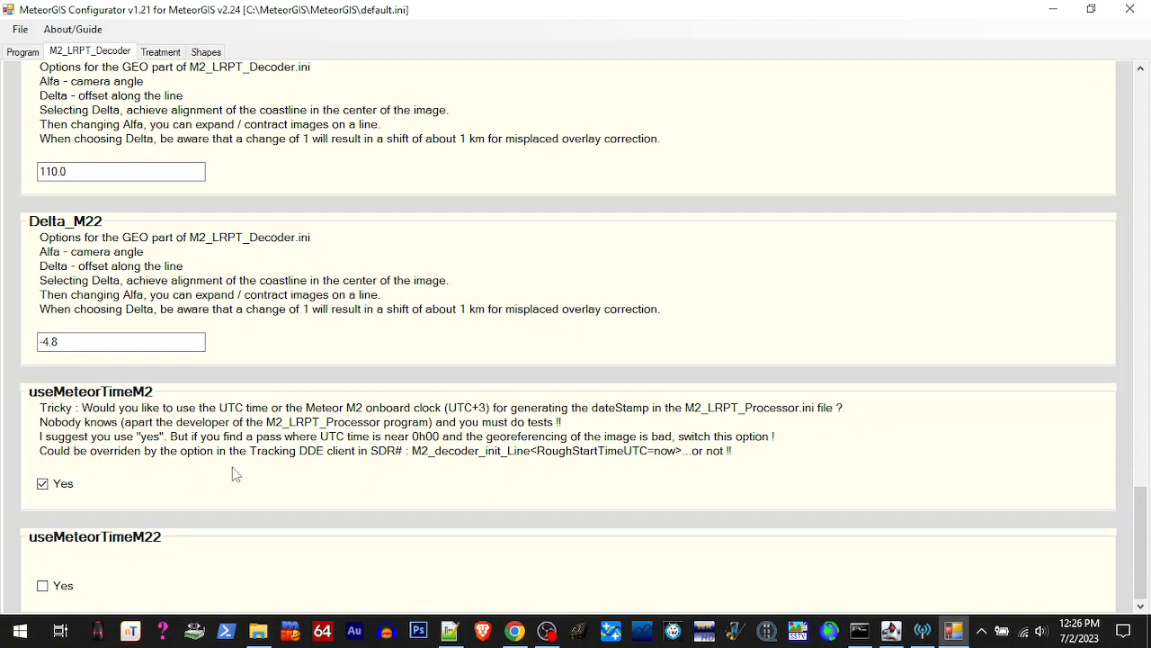
left_click(160, 52)
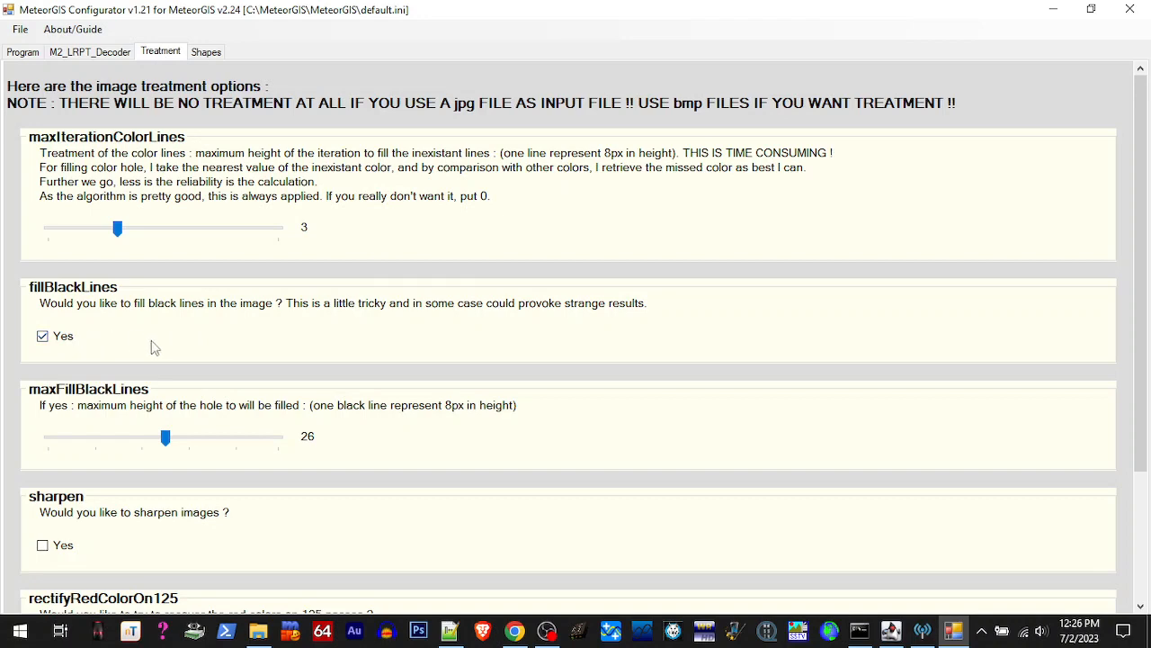
scroll(579, 382, "down", 1)
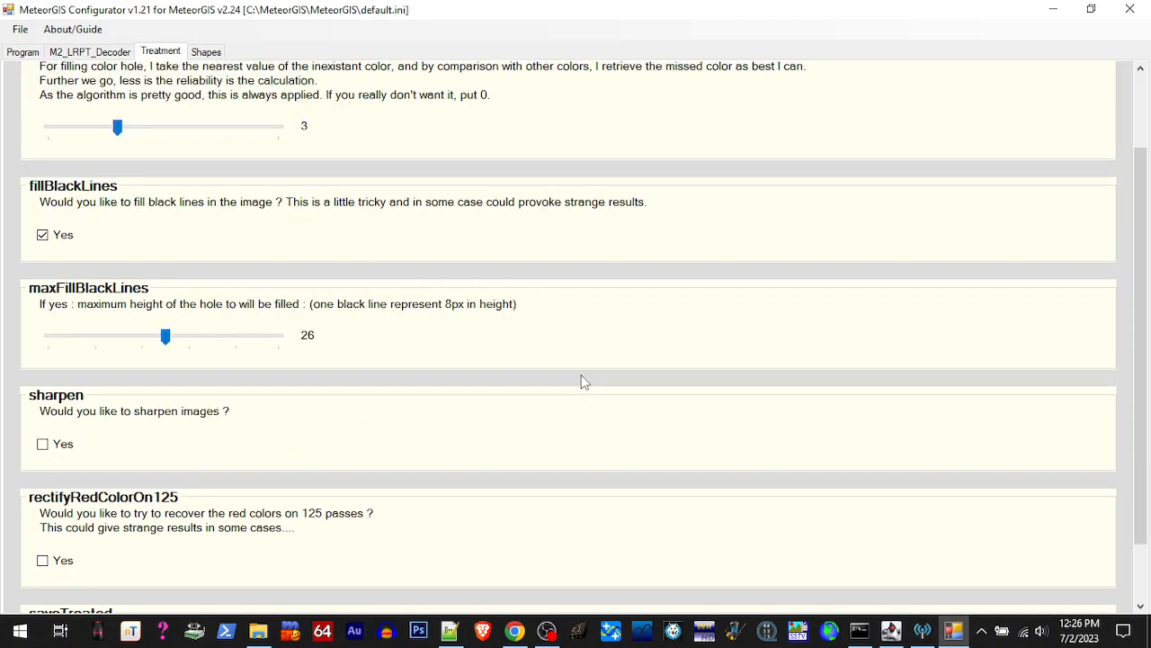
scroll(581, 381, "down", 1)
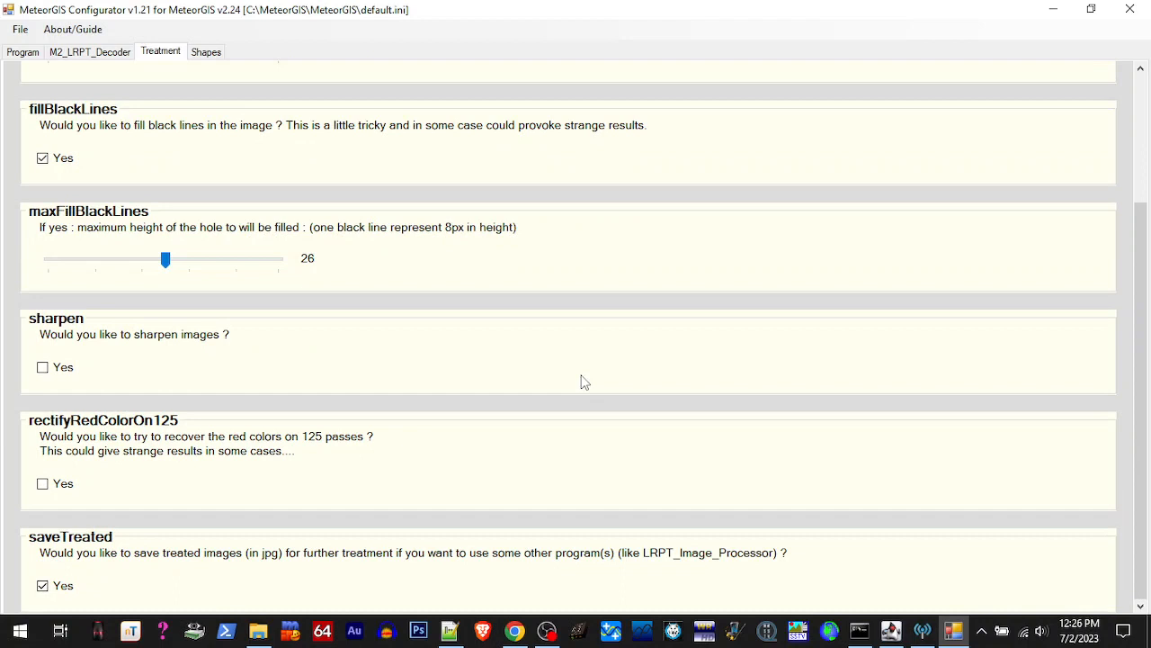
Set the number of shapes added to the images (shapesNumber) to 4
left_click(206, 53)
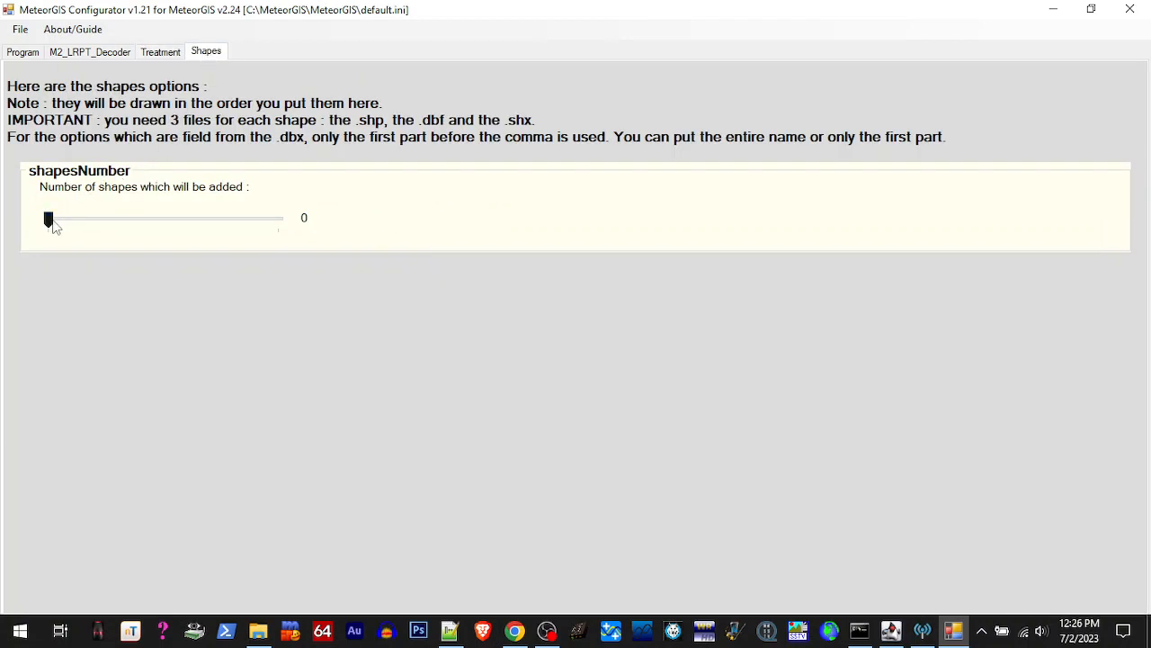
left_click_drag(87, 226, 261, 231)
left_click_drag(278, 223, 251, 223)
Save the MeteorGIS configuration to default.ini and close the Configurator
left_click(20, 36)
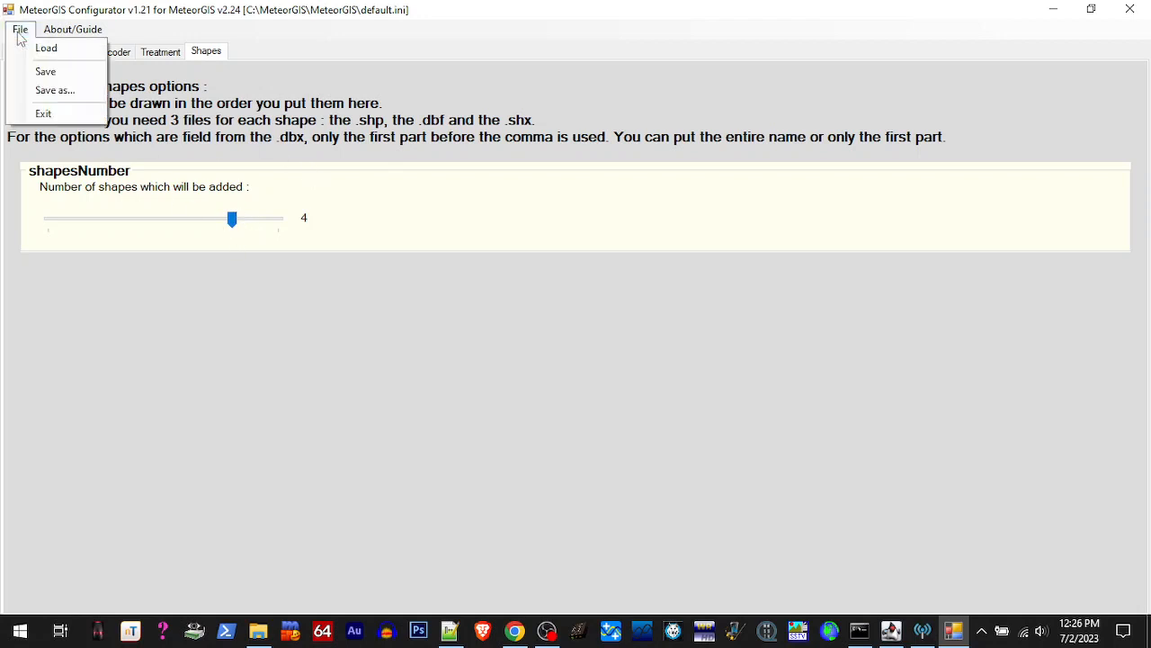
left_click(39, 74)
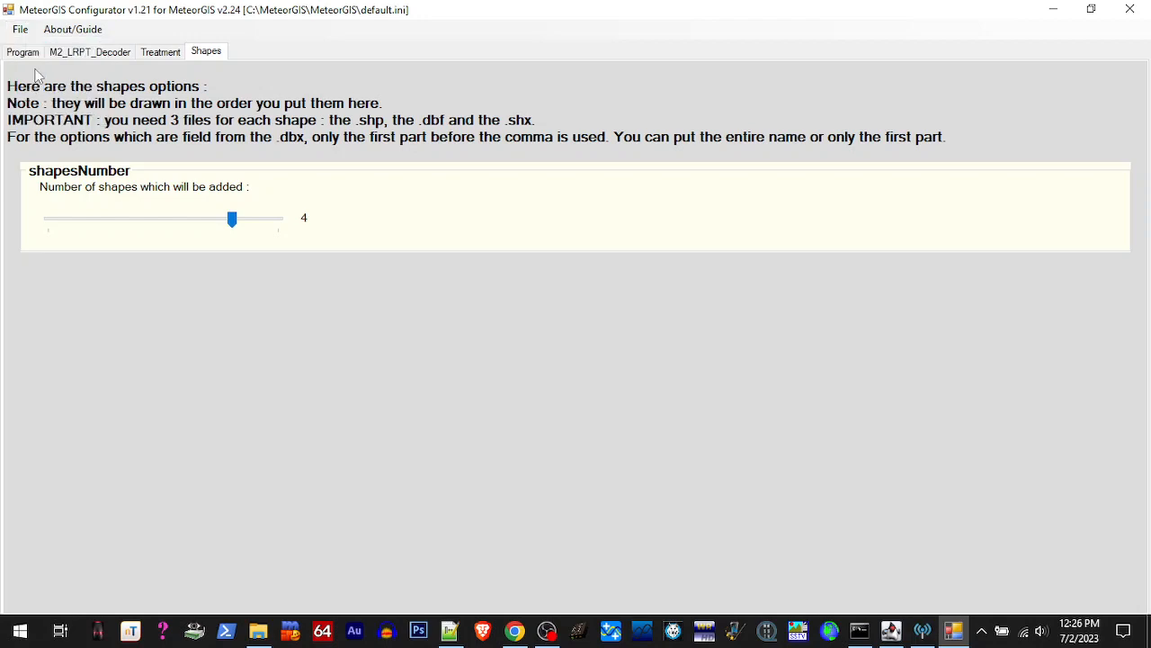
left_click(1131, 11)
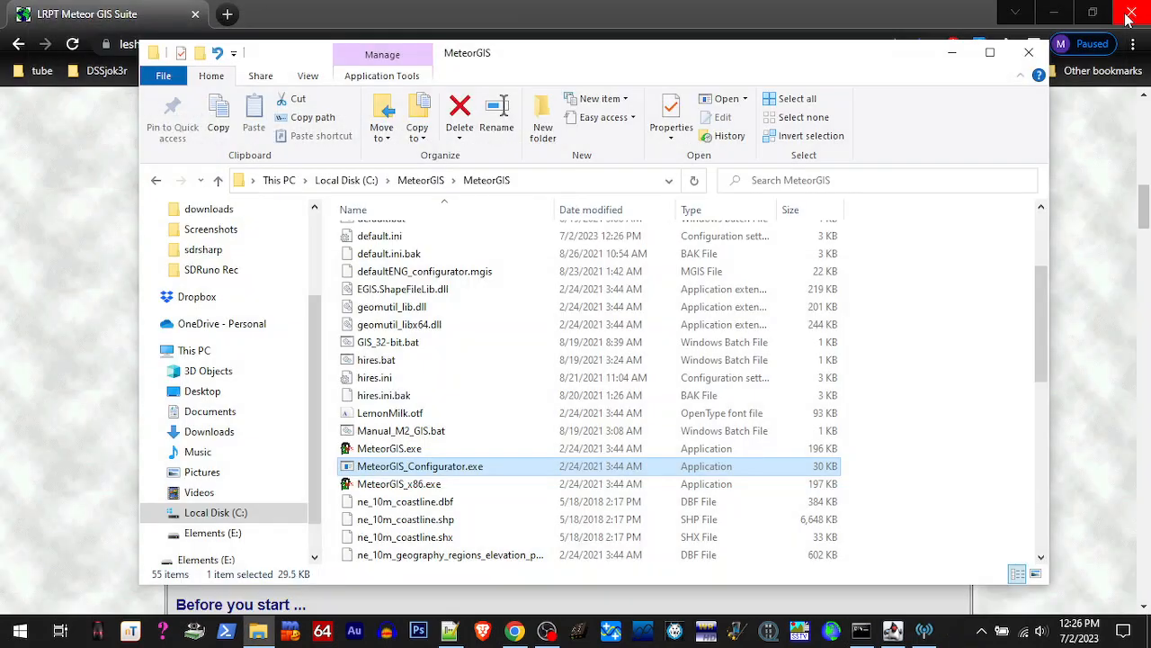
Launch SDRSharp.exe from the SDRSharp folder inside C:\MeteorGIS
left_click(434, 181)
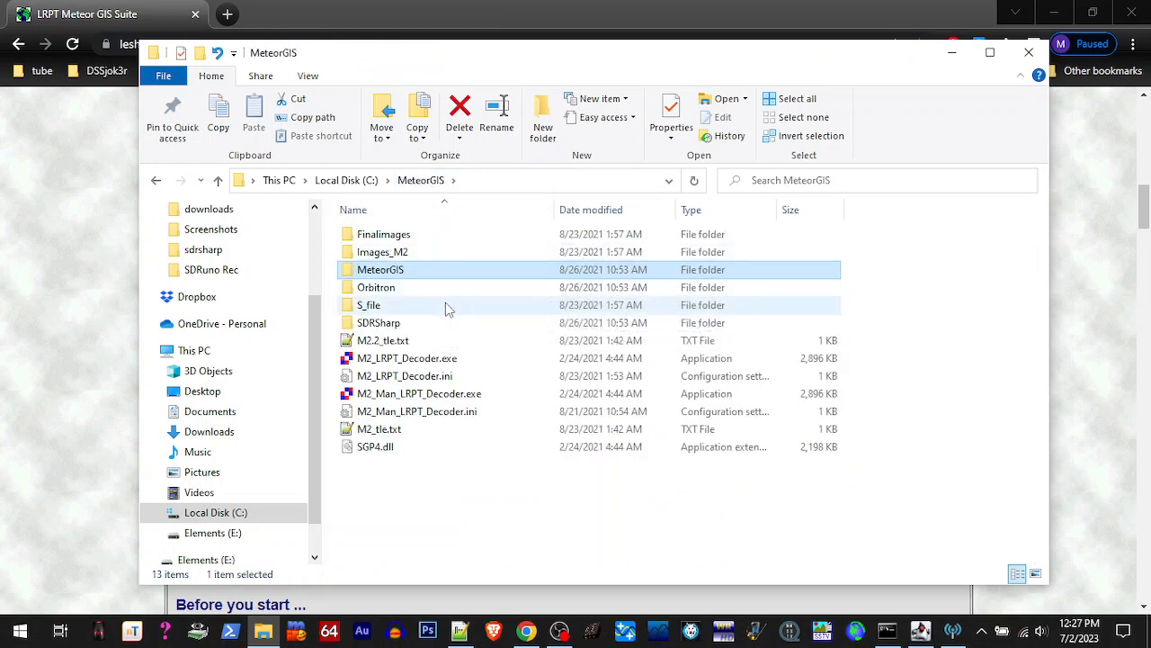
double_click(396, 324)
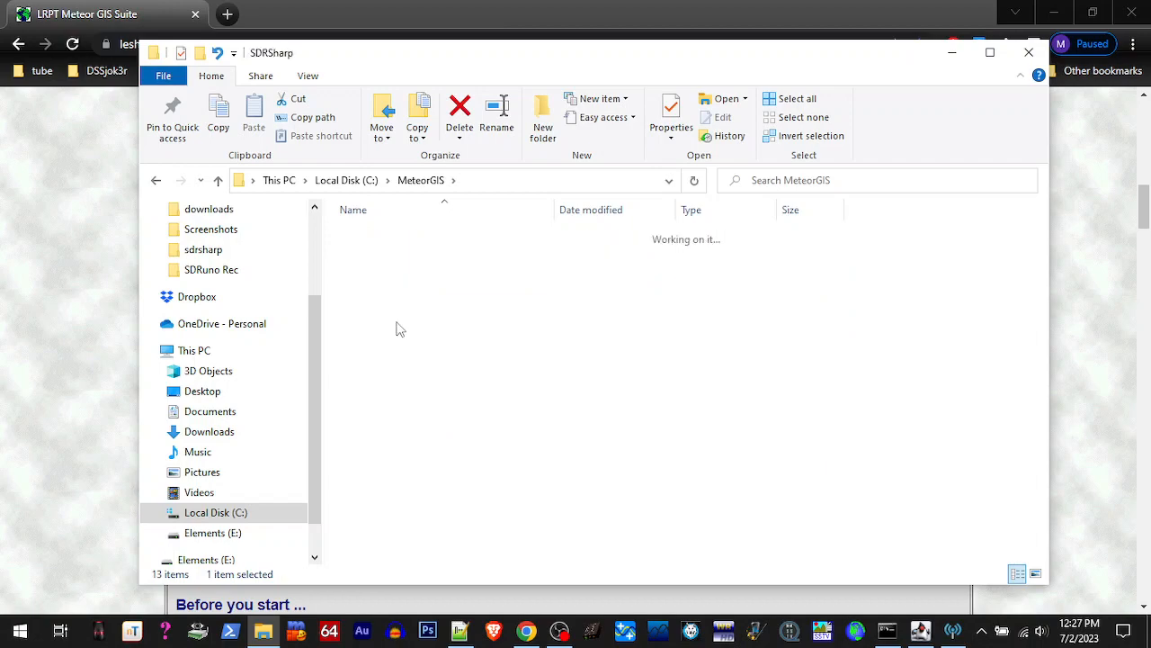
scroll(425, 393, "down", 3)
scroll(425, 393, "down", 10)
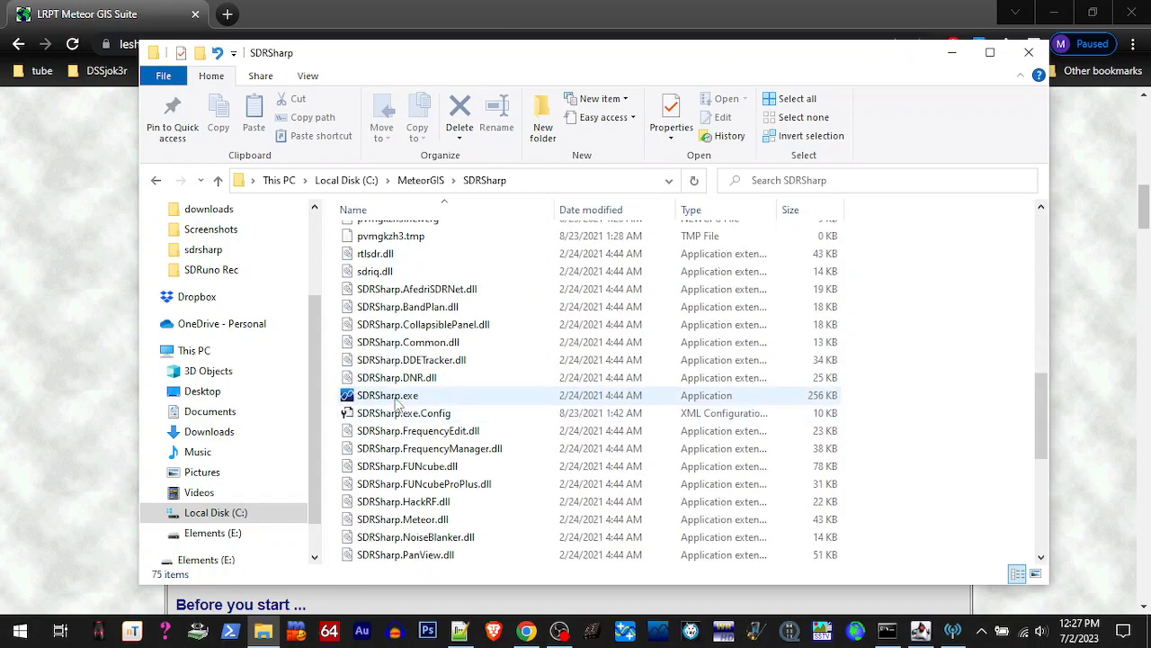
double_click(396, 400)
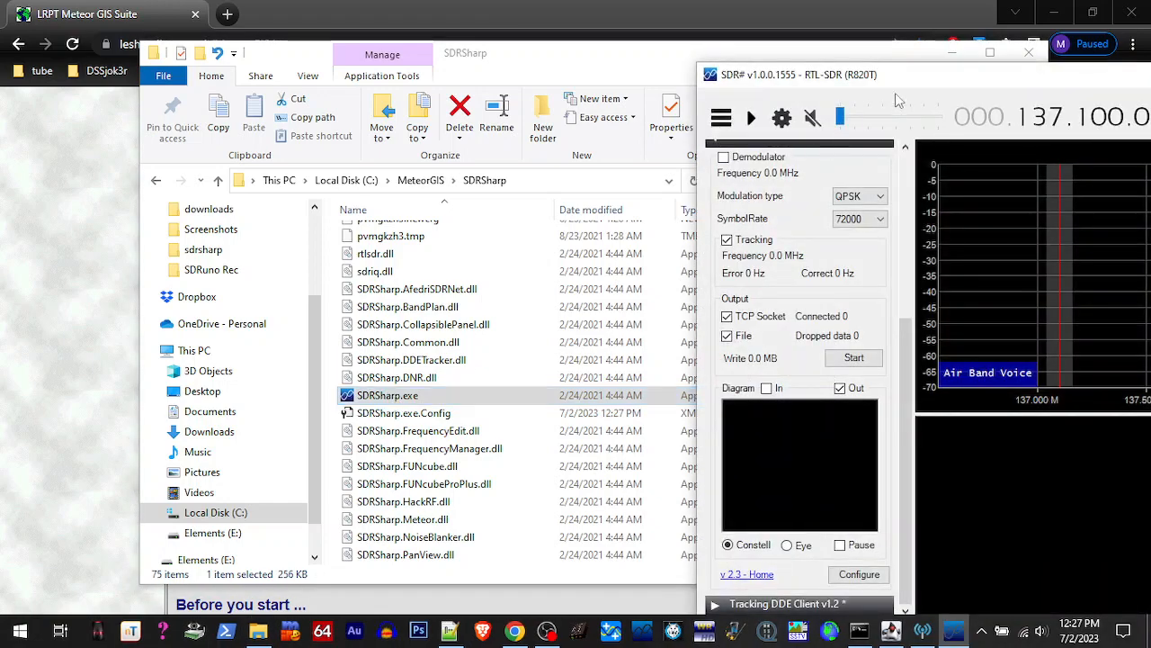
Open the Tracking DDE Client's Scheduler configuration and add a new satellite entry
left_click_drag(910, 79, 709, 50)
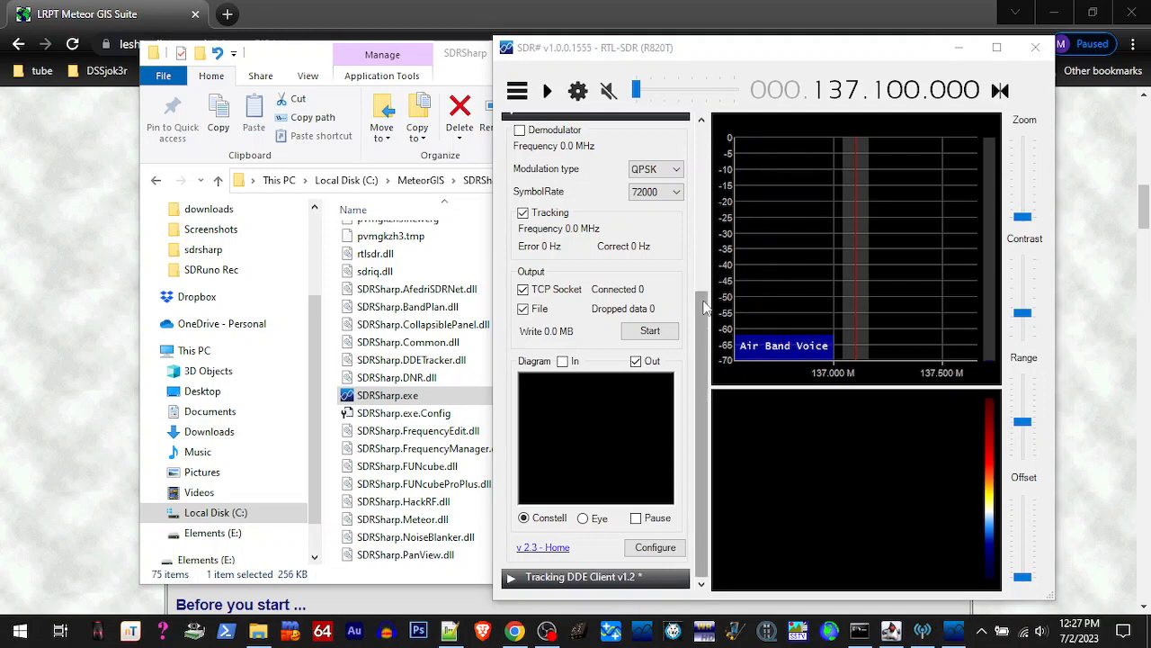
left_click(515, 580)
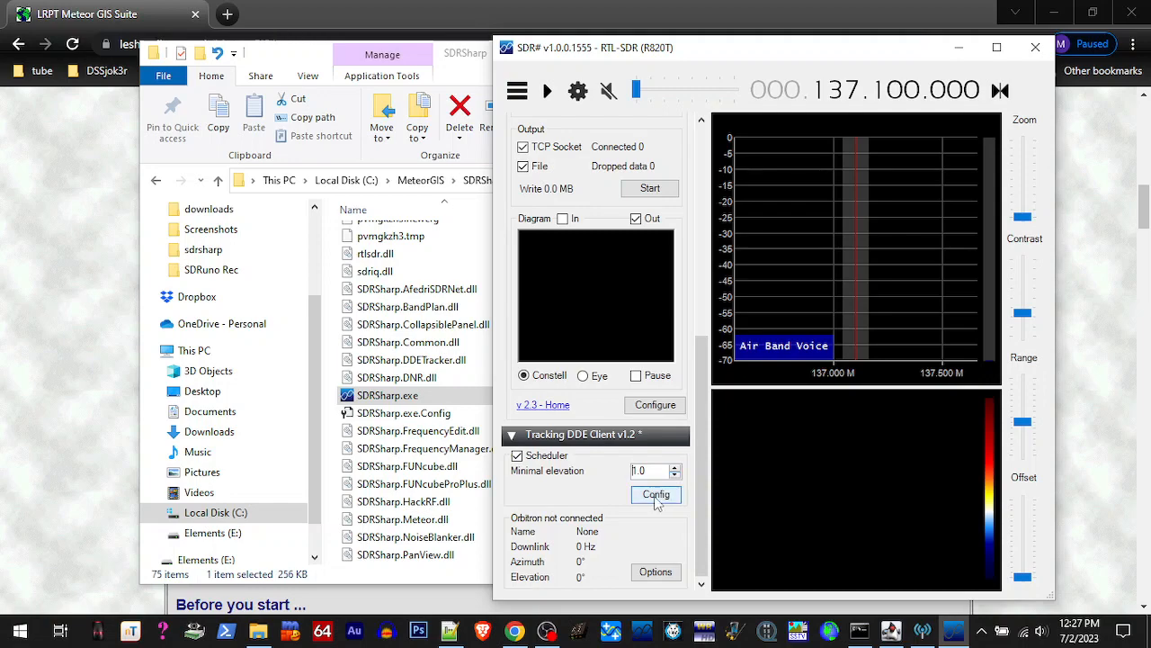
left_click(655, 495)
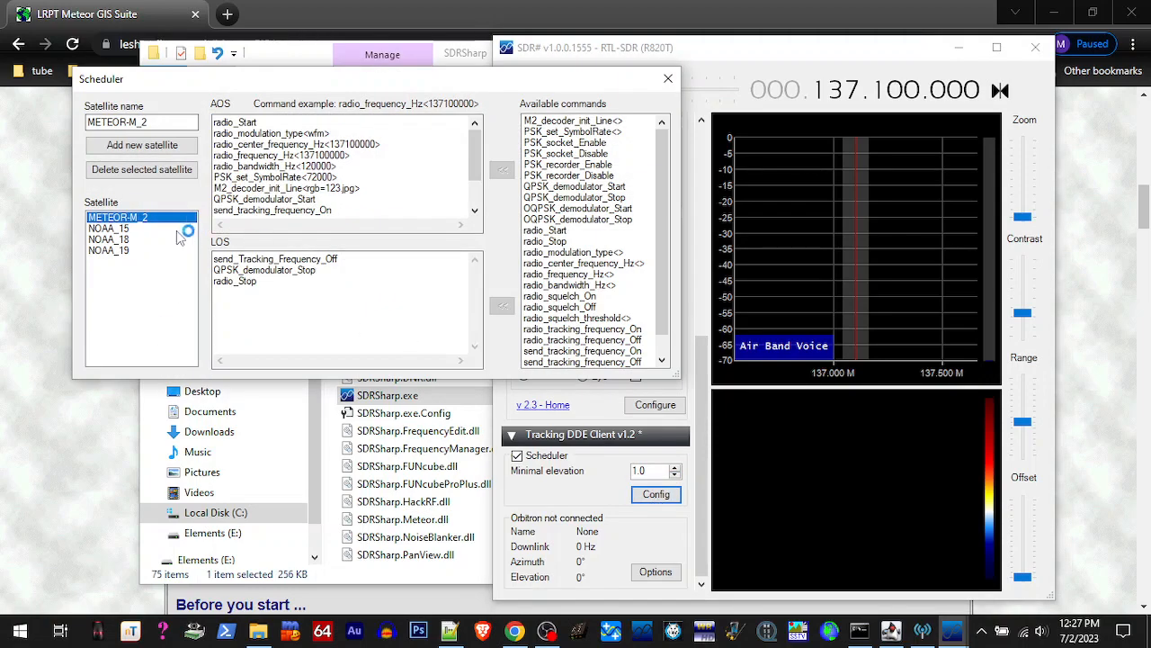
left_click(131, 149)
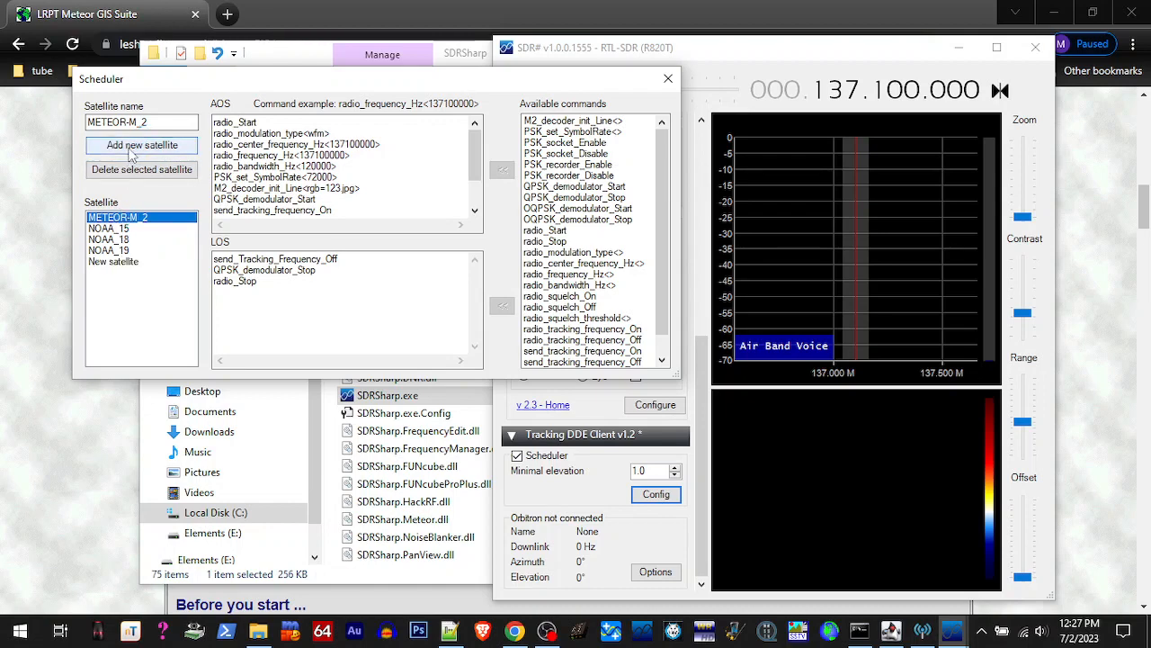
left_click(142, 262)
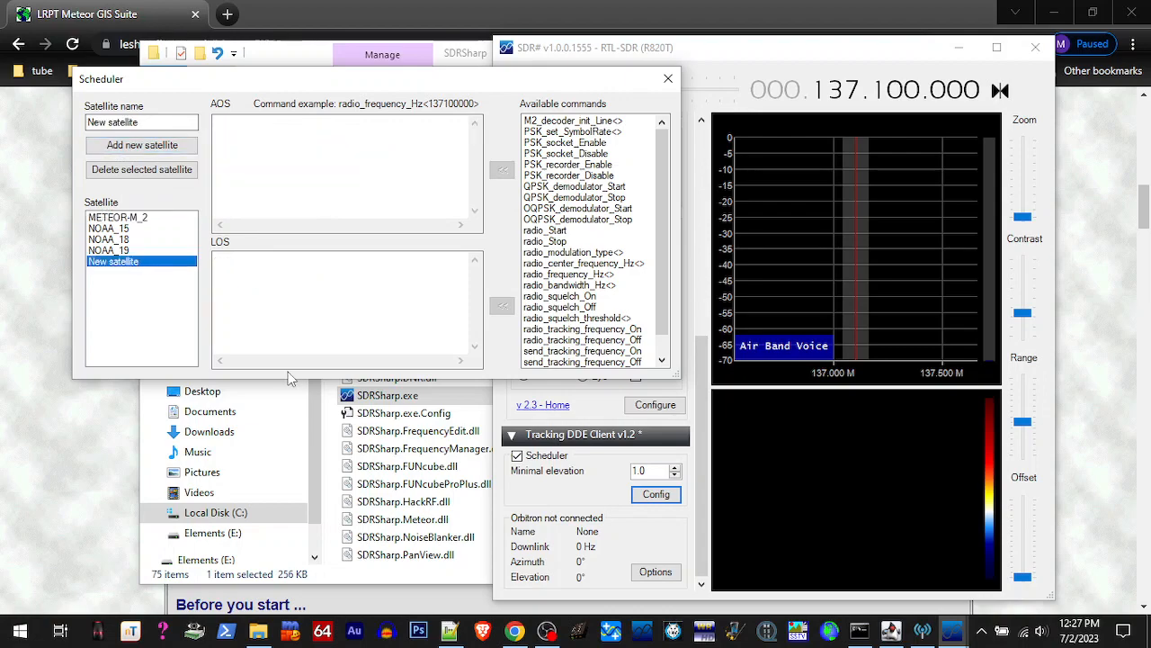
Name the new satellite METEOR-M2_3, copying the name from METEOR-M2_3 info.txt in Notepad++ and replacing its space with an underscore
left_click(449, 633)
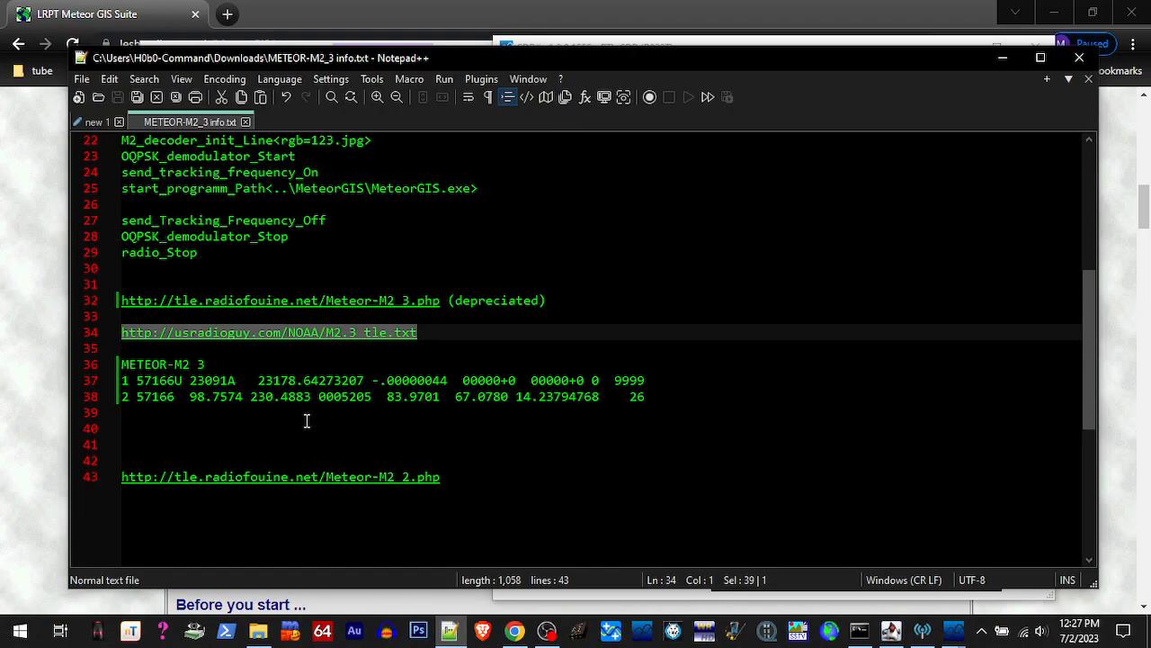
left_click(206, 364)
left_click_drag(206, 364, 121, 364)
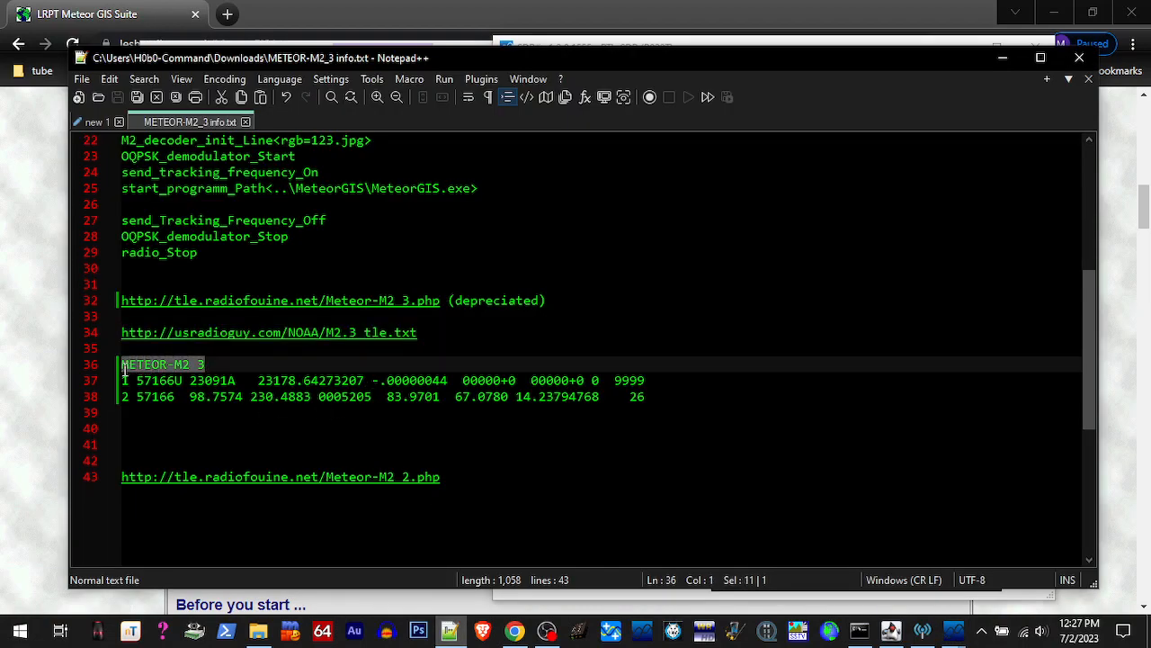
right_click(130, 365)
left_click(171, 37)
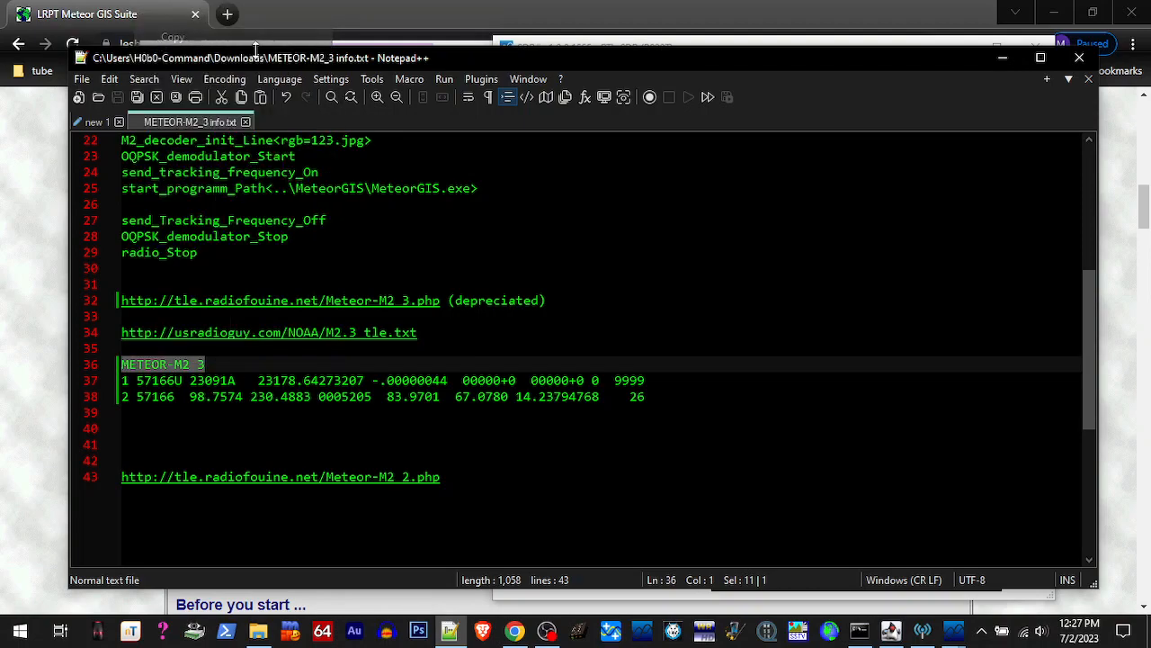
left_click(1004, 59)
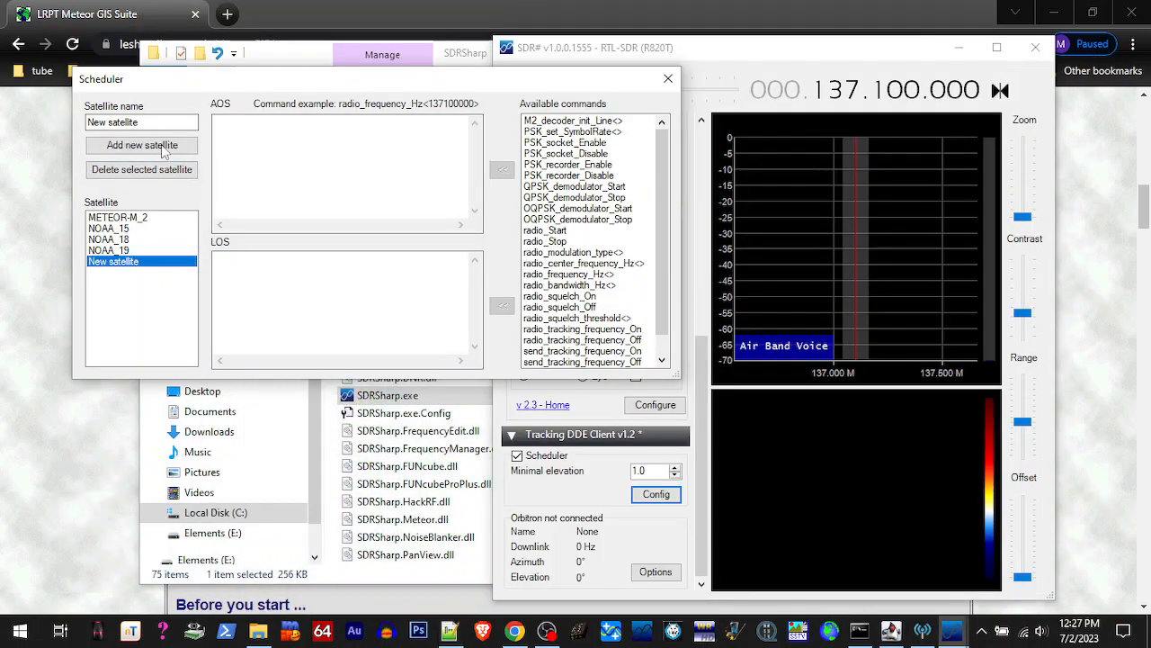
left_click_drag(142, 121, 86, 120)
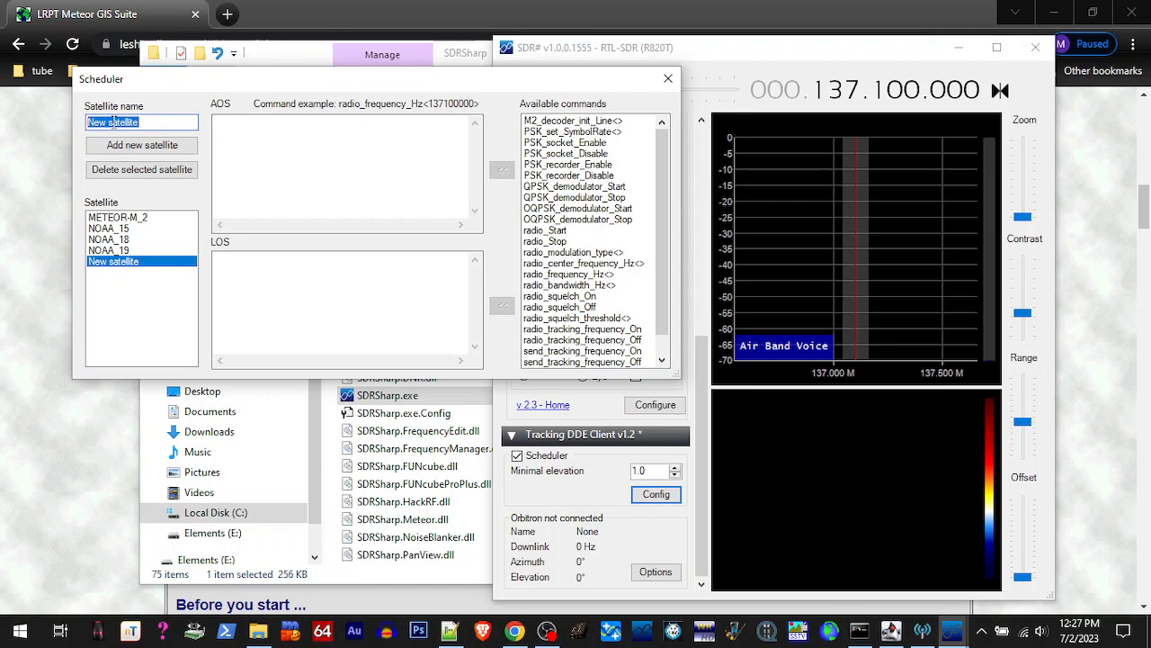
right_click(112, 122)
left_click(151, 189)
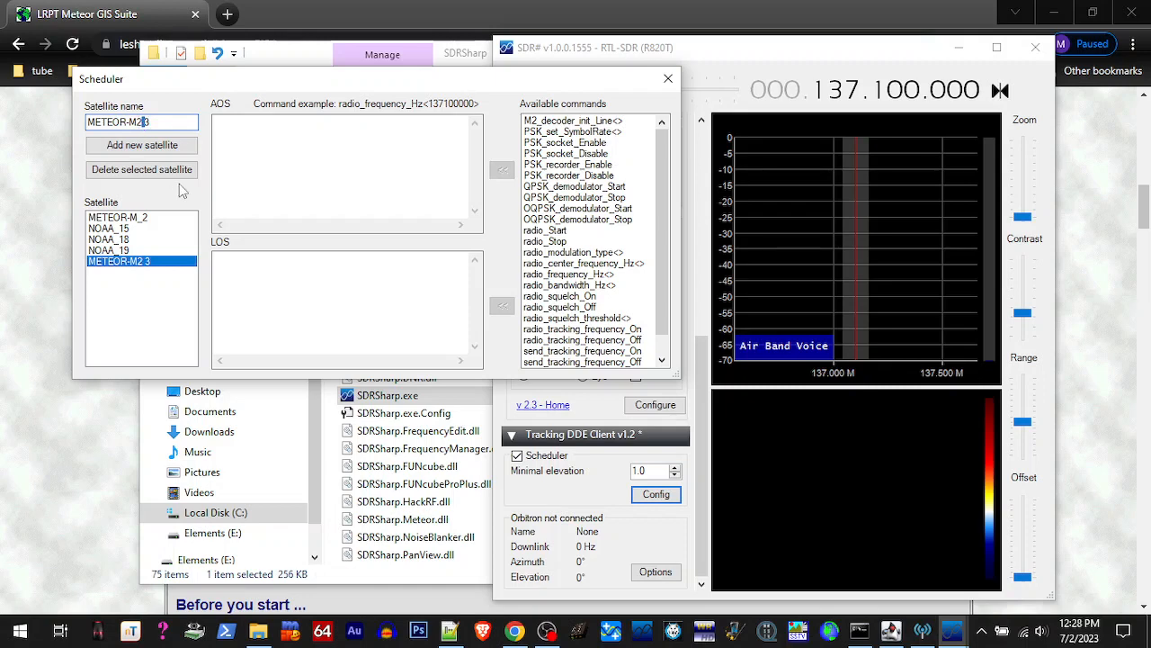
type("_")
Copy the AOS commands of METEOR-M_2, from radio_Start to send_tracking_frequency_On, into the AOS commands of METEOR-M2_3
left_click(126, 218)
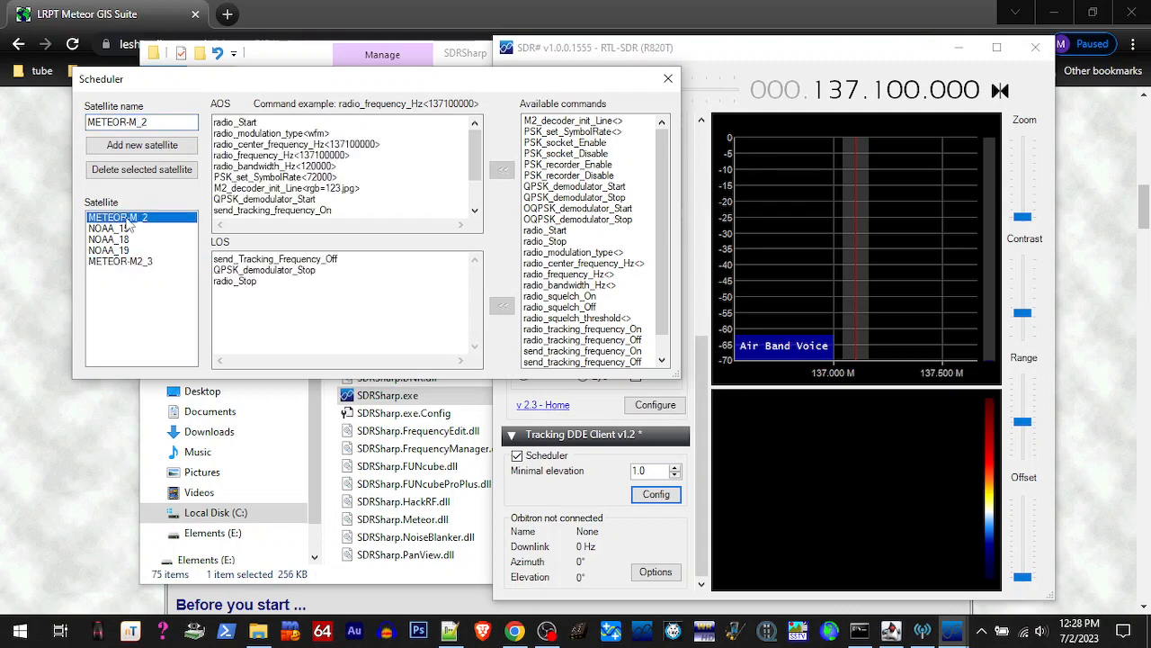
left_click_drag(215, 121, 340, 212)
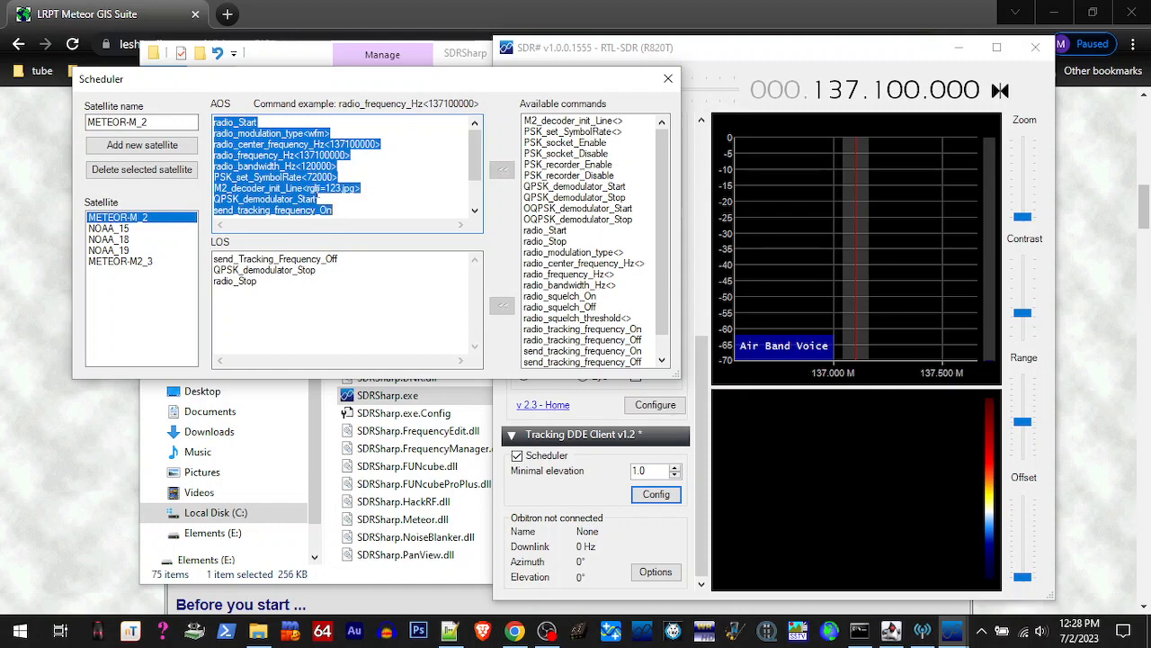
right_click(310, 188)
left_click(353, 238)
left_click(152, 262)
right_click(252, 159)
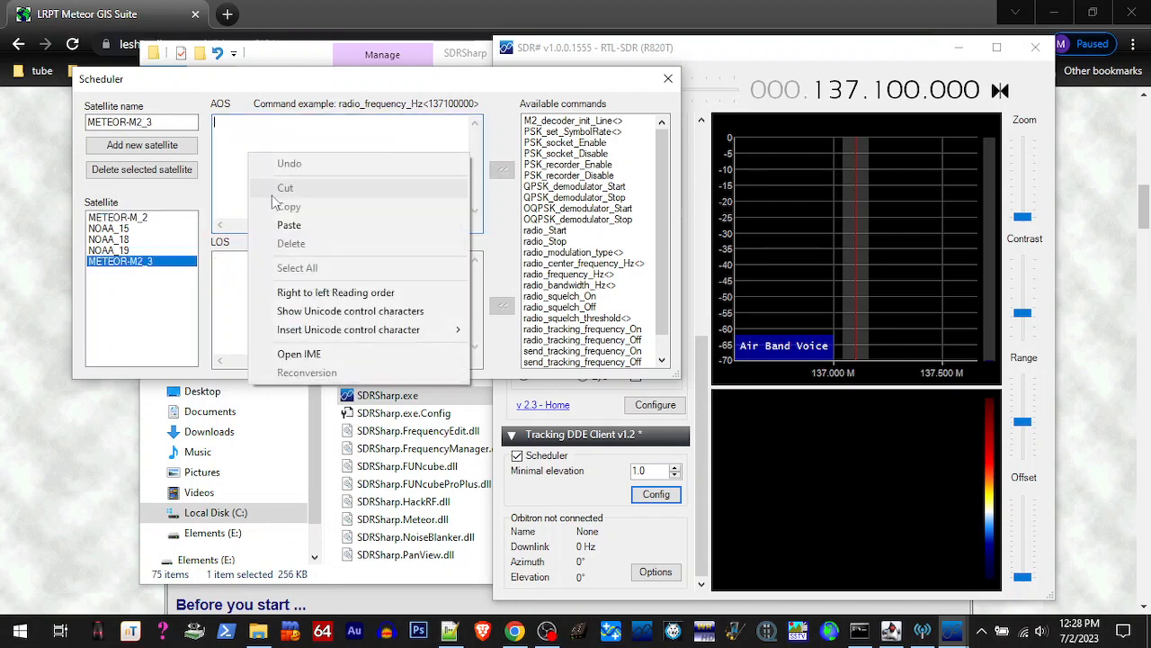
left_click(279, 225)
Copy all LOS commands of METEOR-M_2 into the LOS commands of METEOR-M2_3
left_click(135, 218)
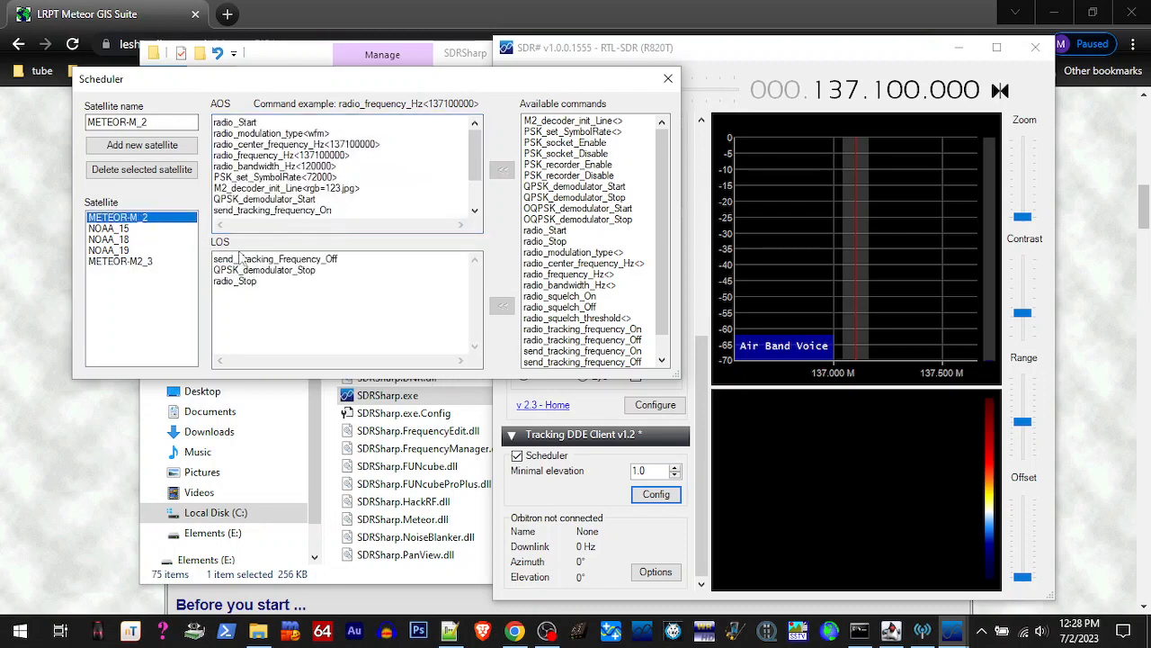
left_click_drag(270, 283, 215, 263)
right_click(231, 261)
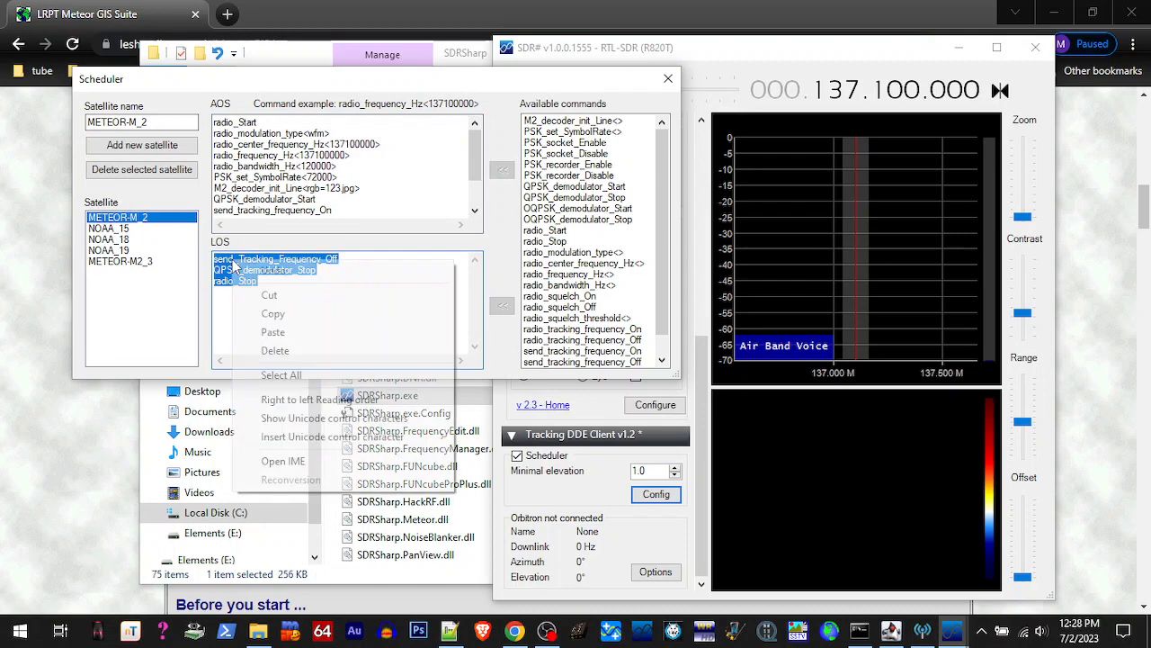
left_click(270, 312)
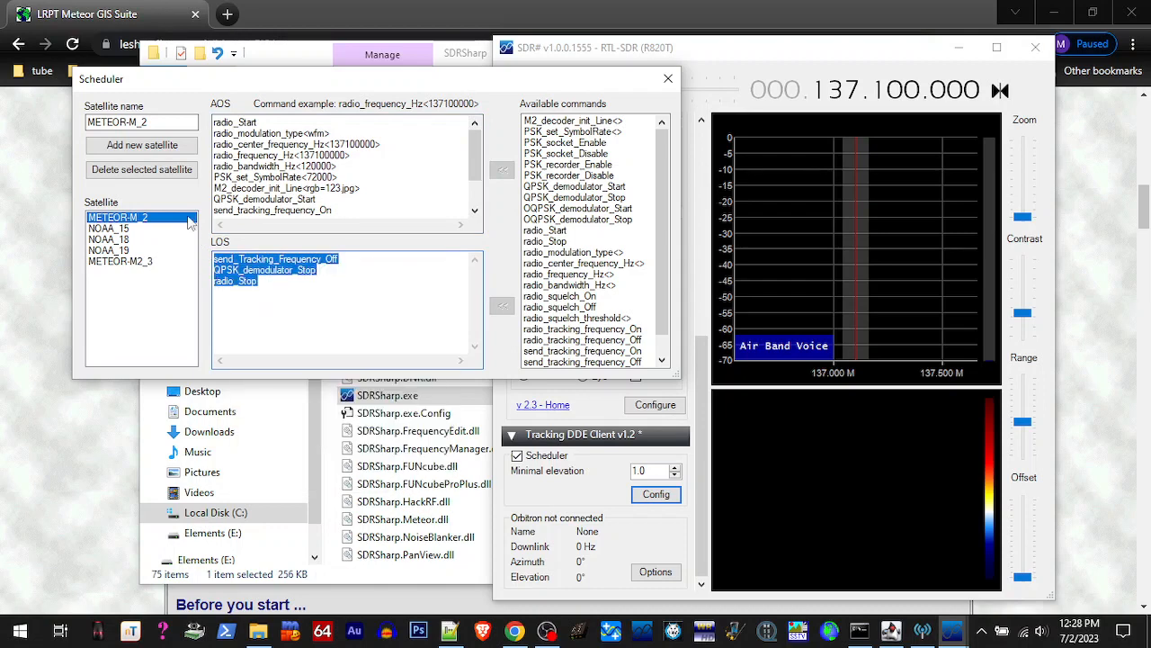
left_click(143, 261)
left_click(229, 266)
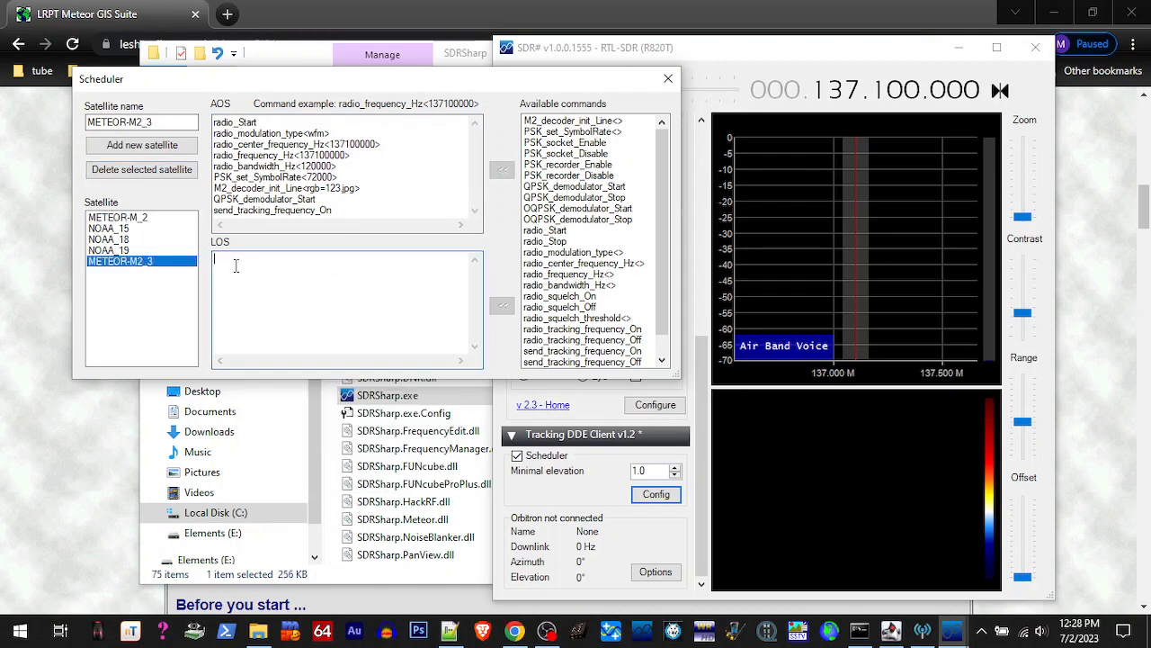
right_click(232, 267)
left_click(267, 334)
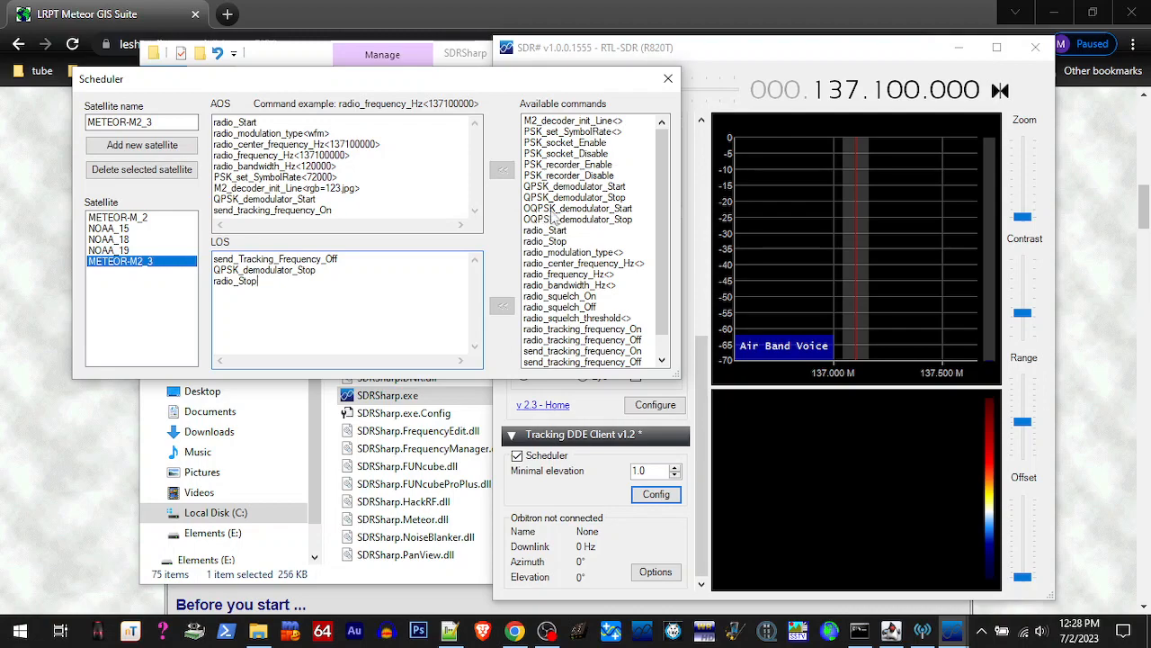
Replace QPSK_demodulator_Start in METEOR-M2_3's AOS commands with OQPSK_demodulator_Start, copied from METEOR-M2_3 info.txt in Notepad++
left_click(452, 633)
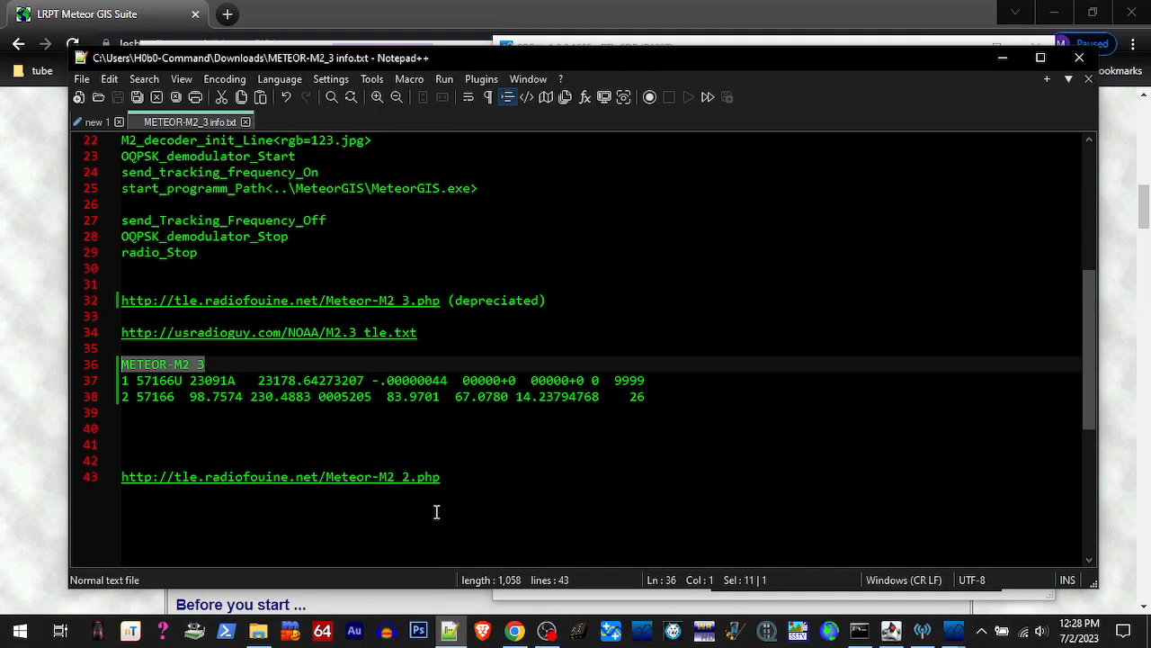
scroll(432, 455, "up", 2)
scroll(431, 454, "up", 1)
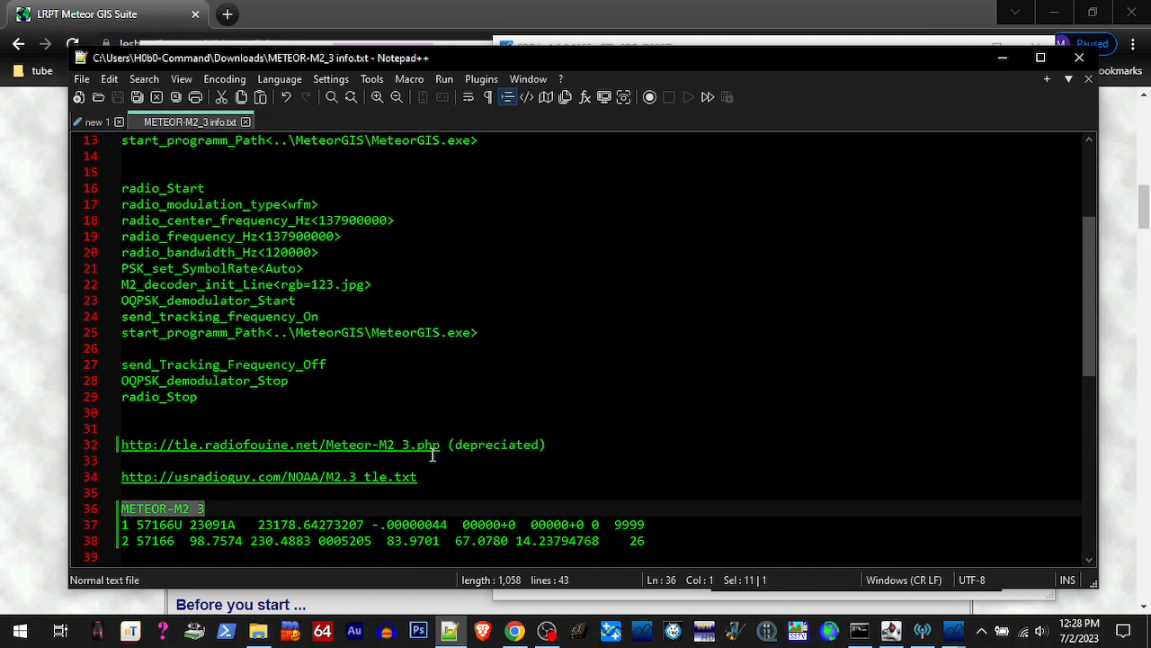
scroll(431, 455, "up", 1)
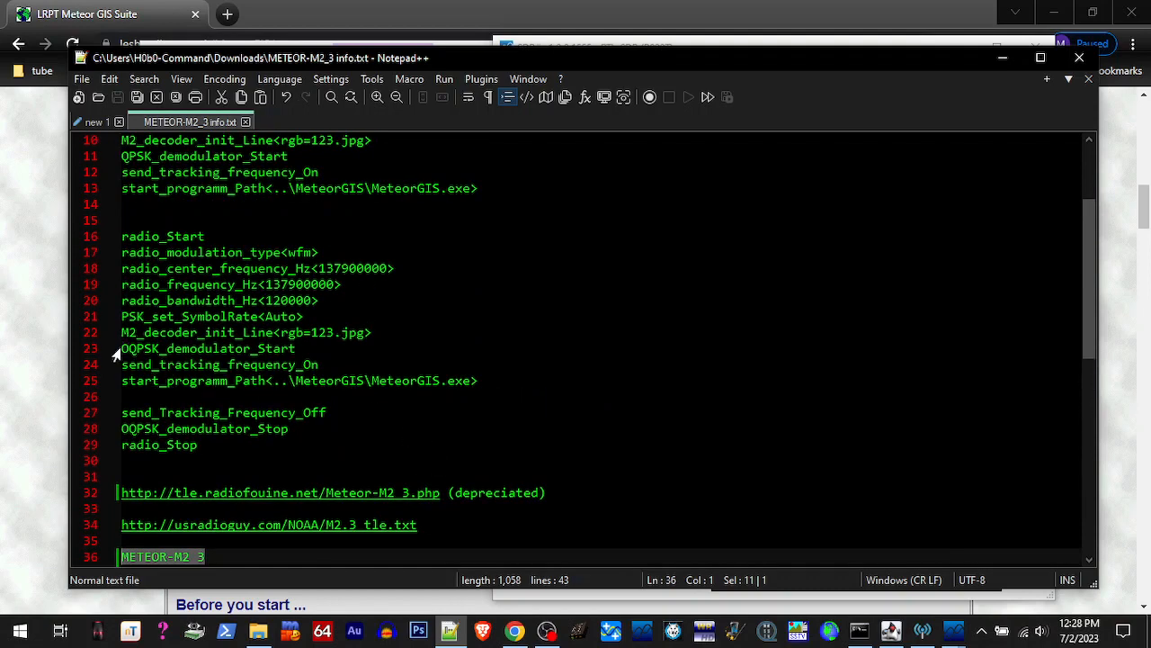
left_click_drag(121, 349, 298, 350)
right_click(291, 349)
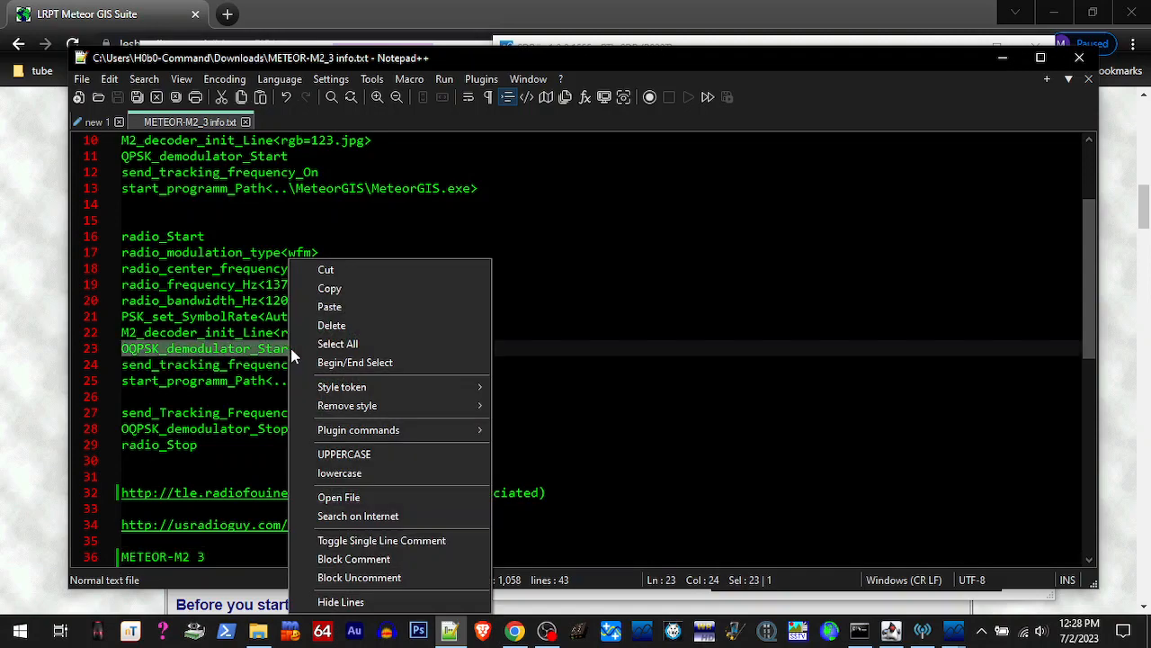
left_click(330, 288)
left_click(1002, 58)
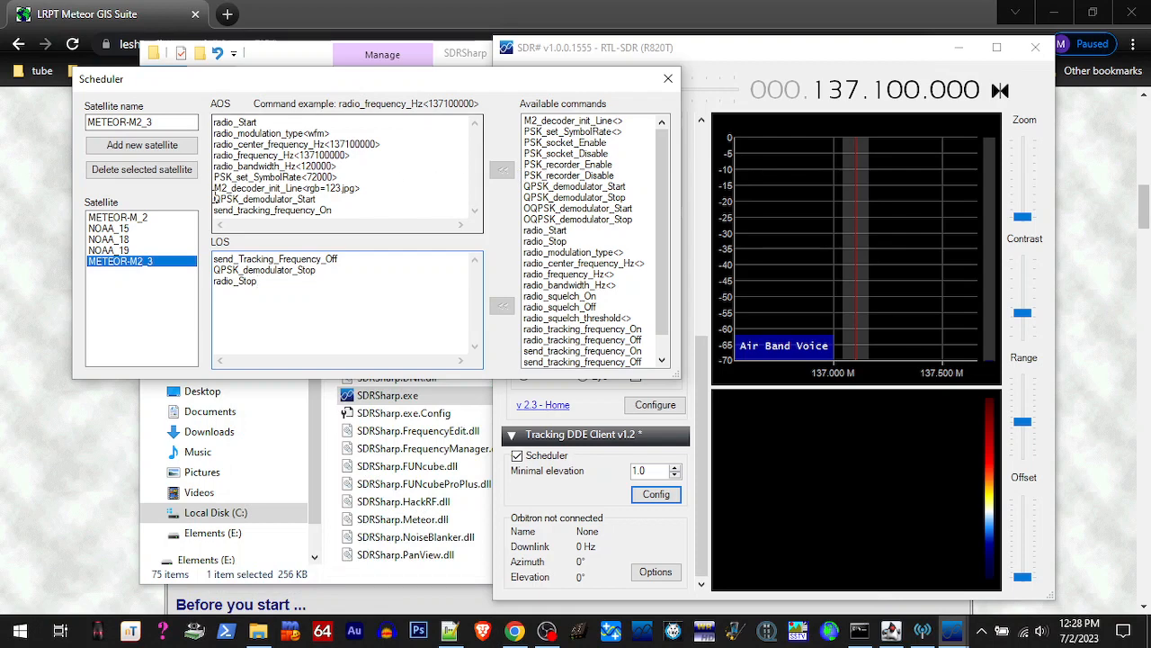
left_click_drag(214, 196, 315, 201)
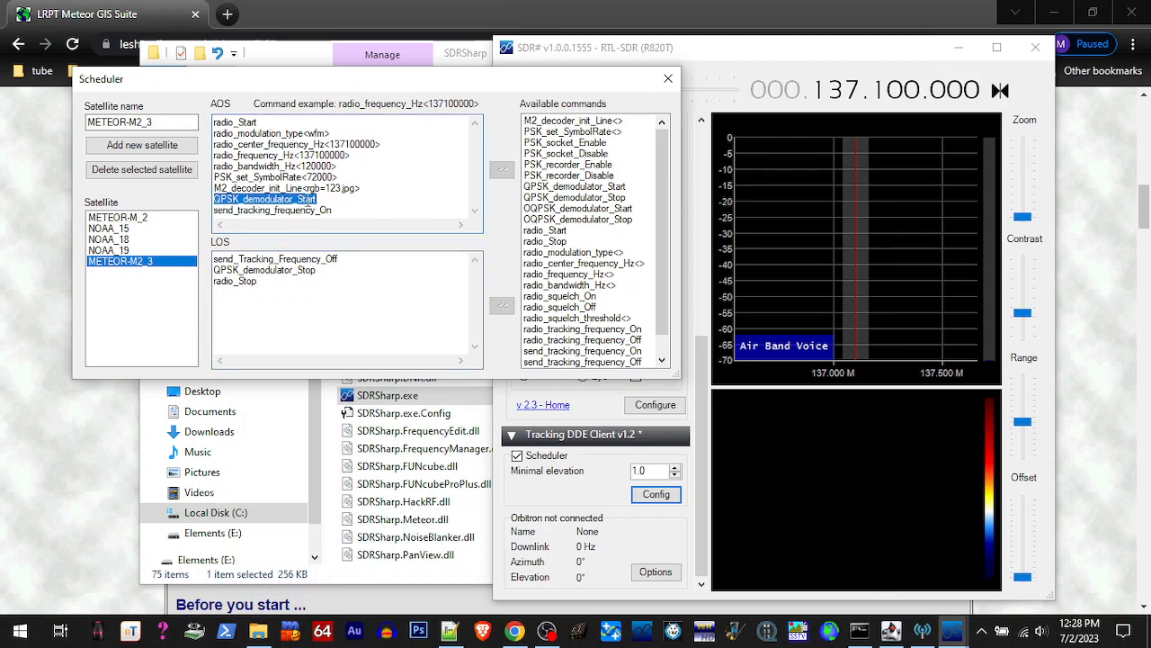
right_click(310, 201)
left_click(342, 267)
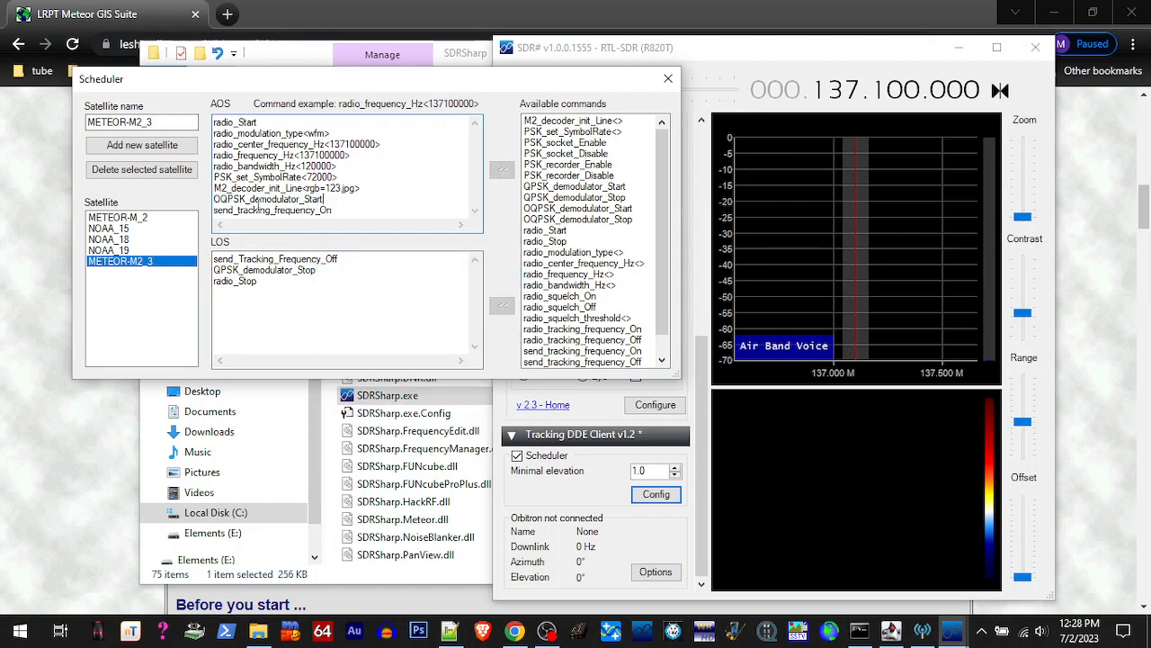
Change QPSK_demodulator_Stop to OQPSK_demodulator_Stop in METEOR-M2_3's LOS commands, reusing the OQPSK prefix from the AOS commands
left_click_drag(241, 198, 213, 198)
right_click(242, 200)
left_click(253, 252)
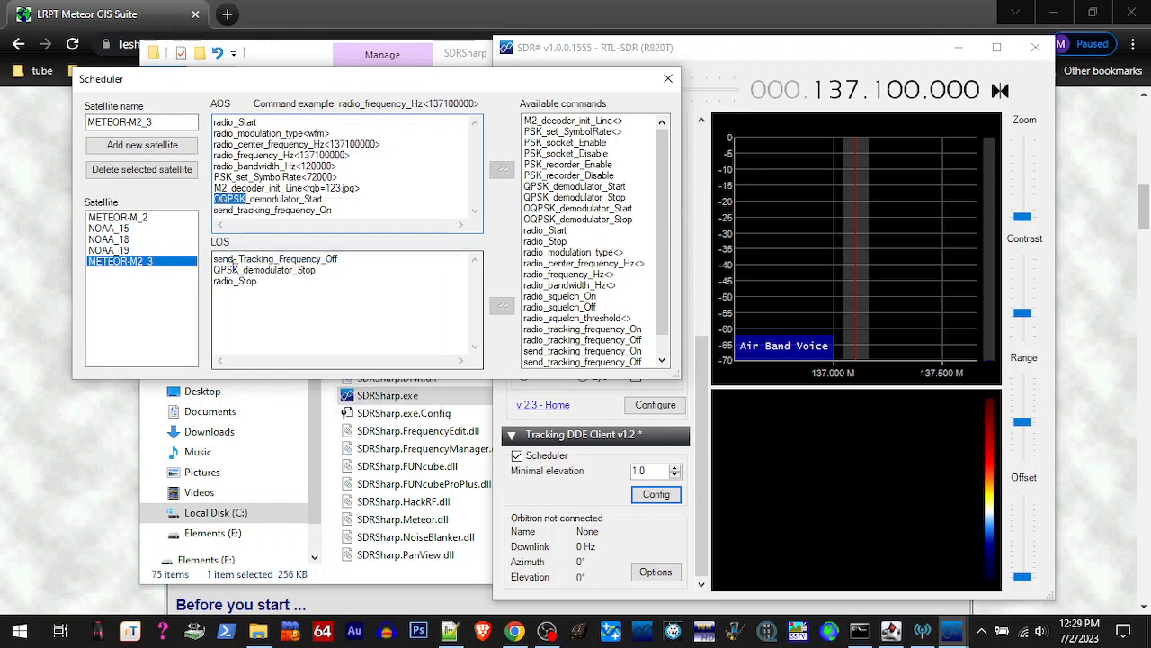
left_click_drag(237, 270, 214, 270)
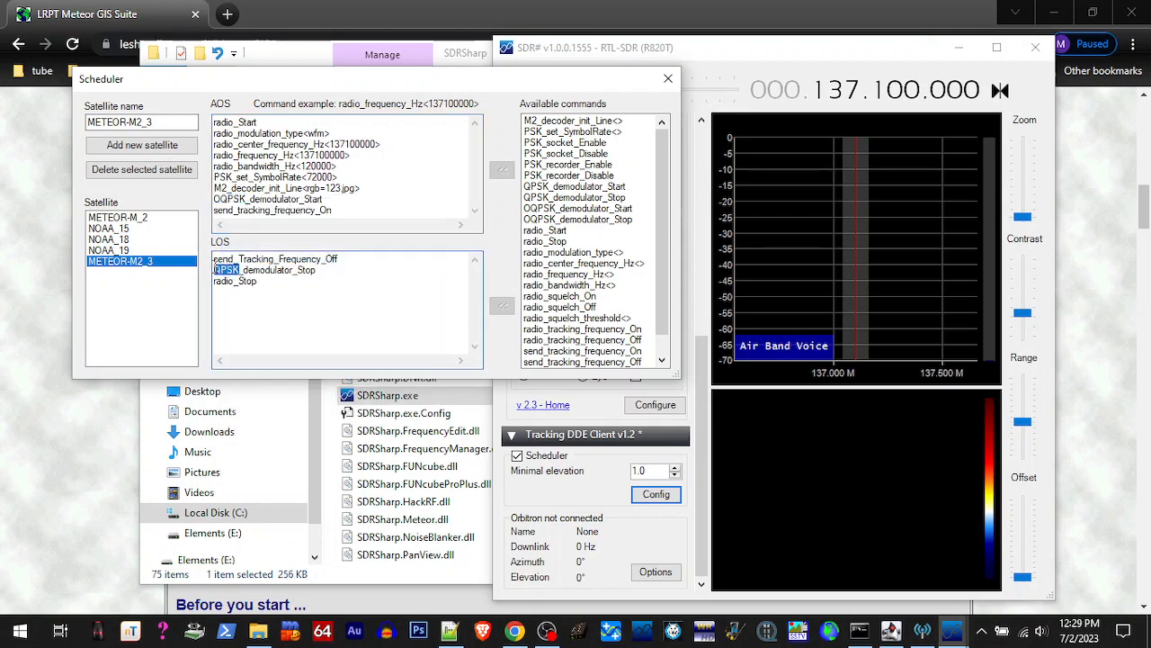
right_click(217, 270)
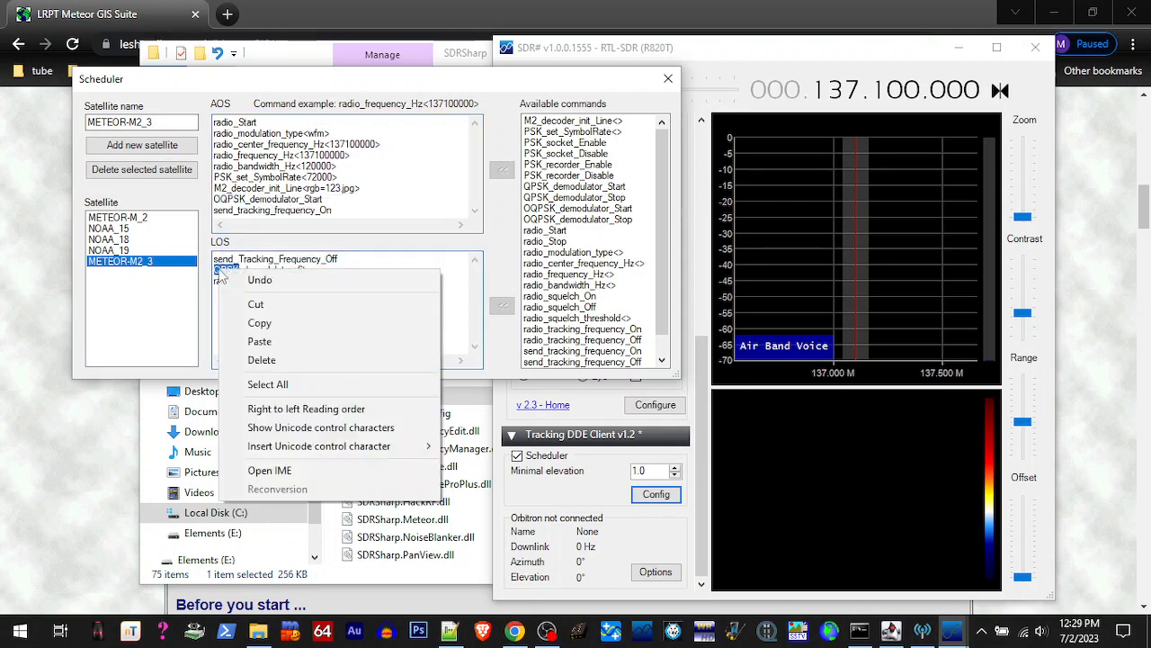
left_click(241, 342)
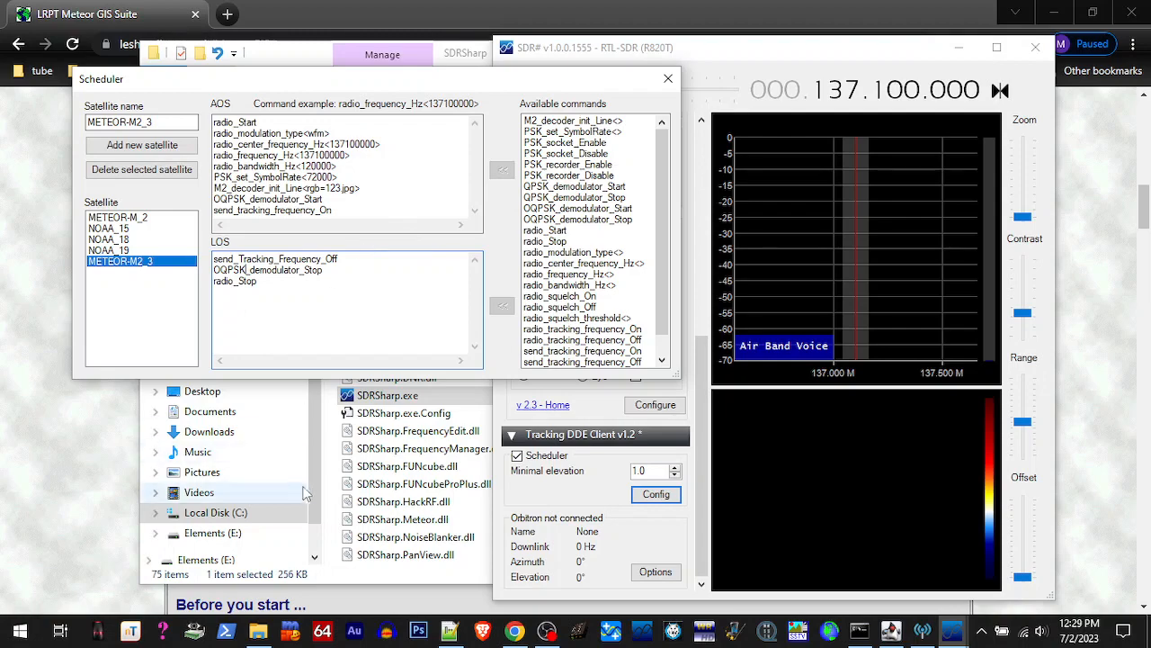
Copy start_programm_Path<..\MeteorGIS\MeteorGIS.exe> from METEOR-M2_3 info.txt in Notepad++ into a new last line of METEOR-M2_3's AOS commands in SDR#
left_click(450, 630)
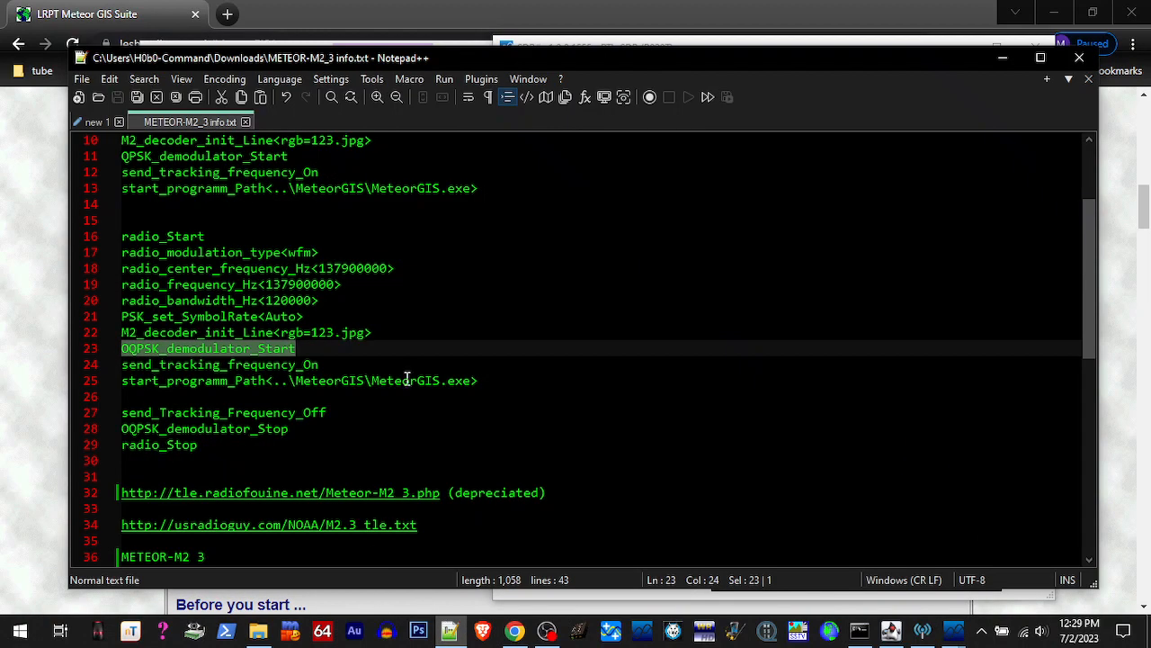
left_click_drag(479, 380, 124, 382)
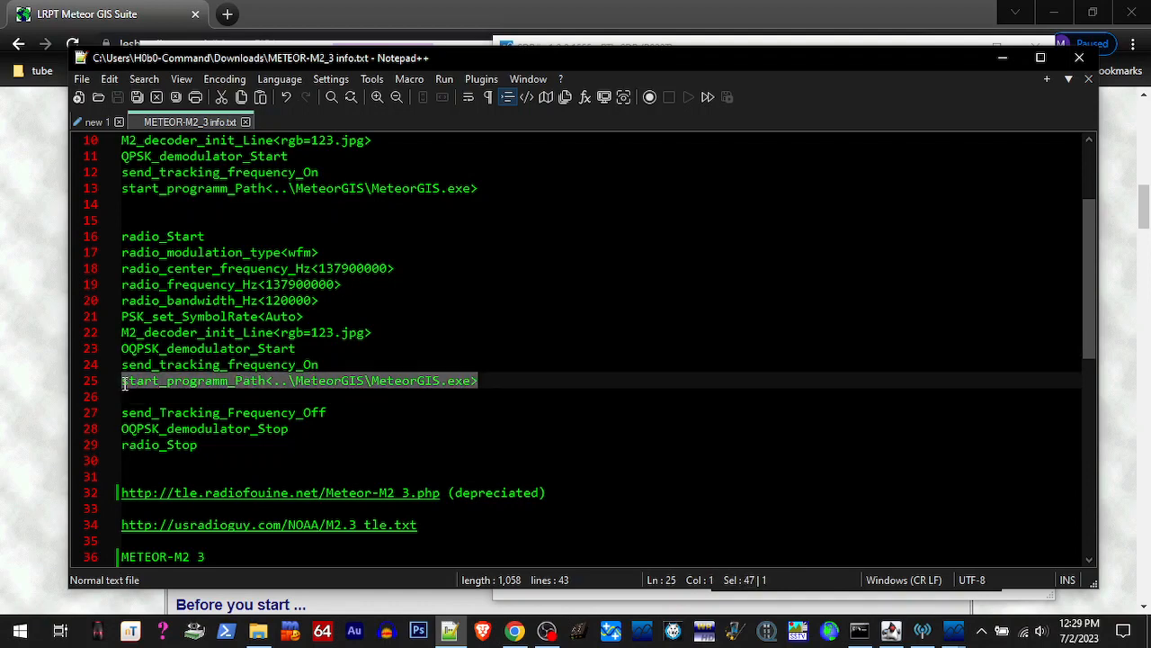
right_click(126, 389)
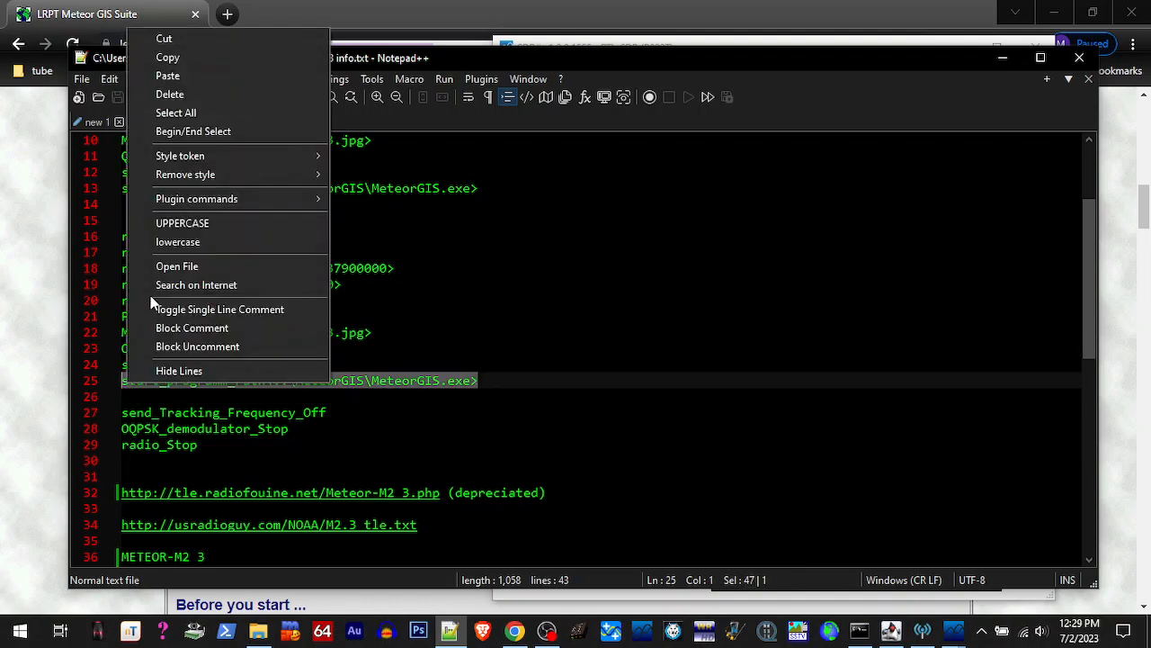
left_click(169, 60)
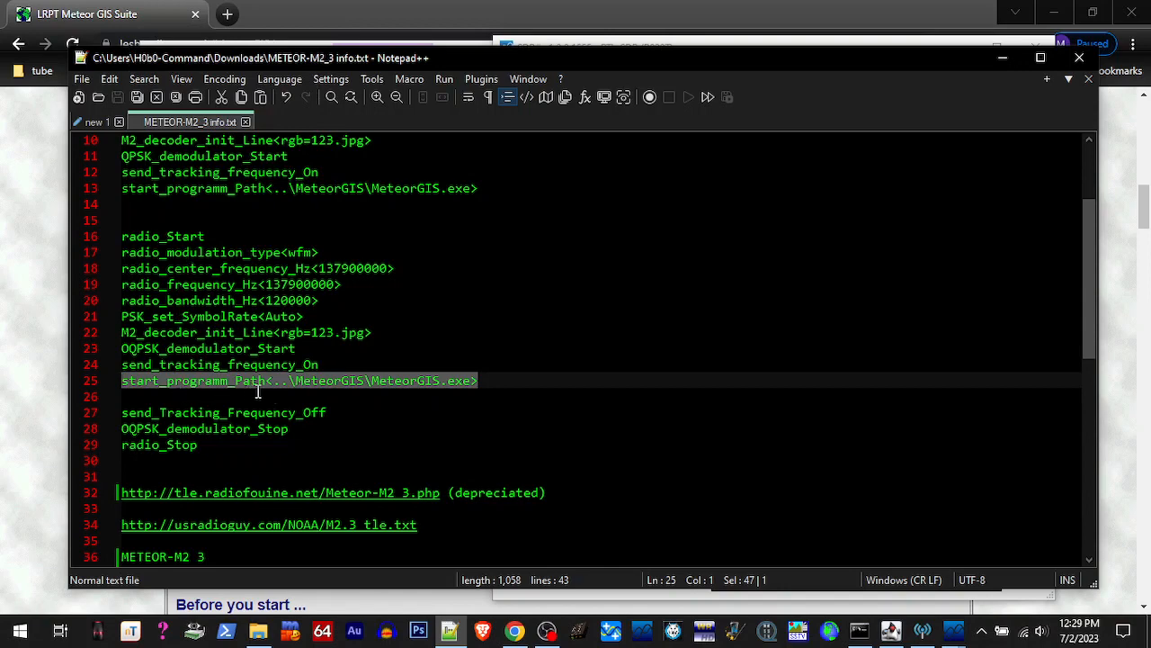
left_click(1001, 59)
left_click(352, 208)
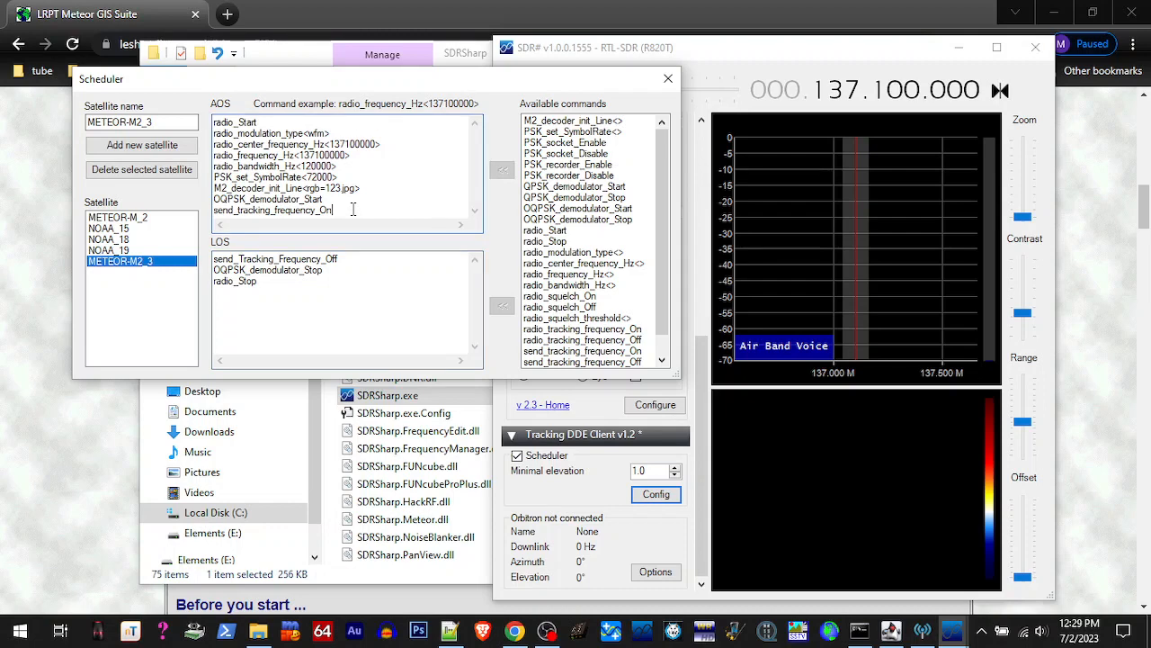
key("Return")
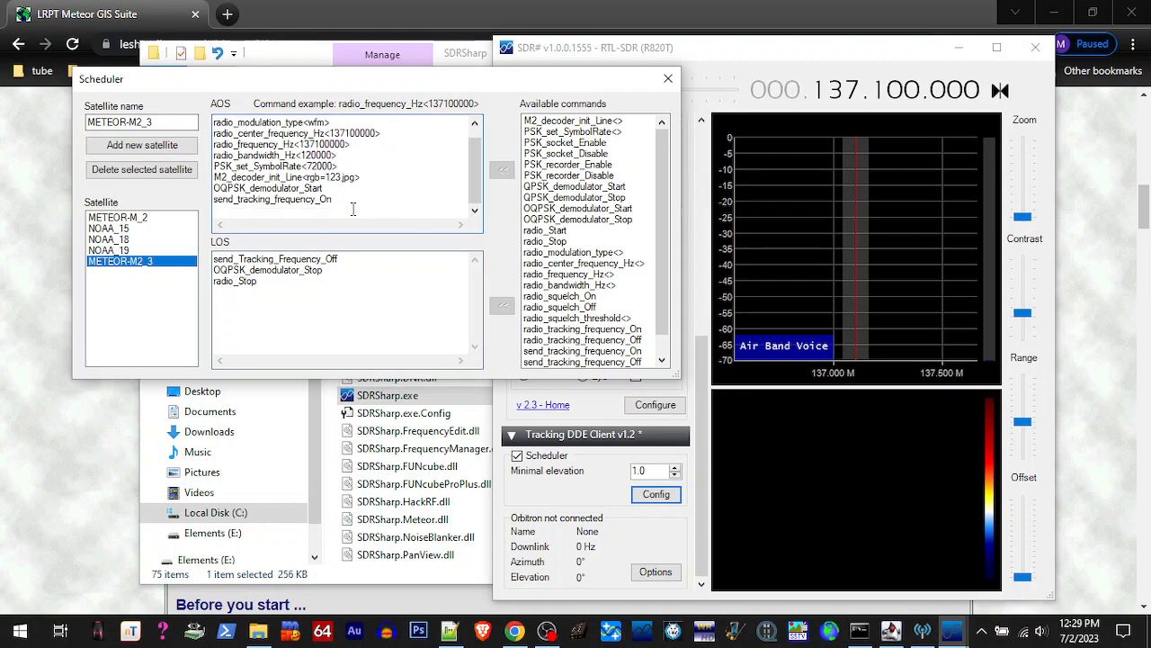
key("ctrl+v")
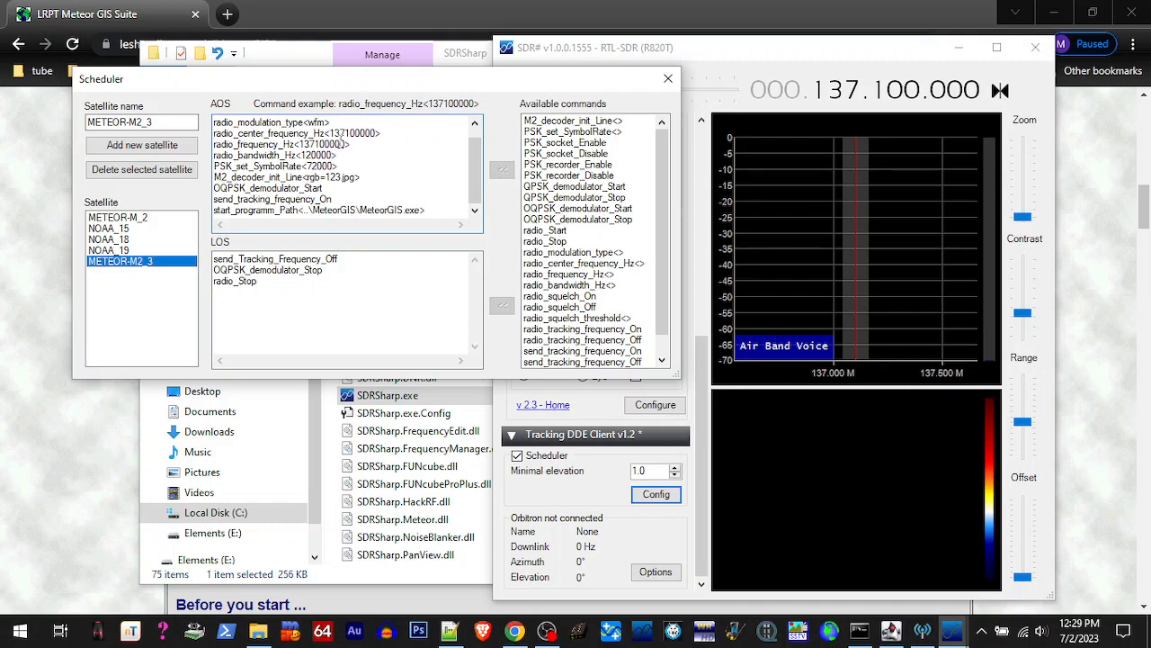
Set the centre frequency and radio frequency in METEOR-M2_3's AOS commands to 137900000, and close the scheduler and SDR#
scroll(351, 205, "up", 1)
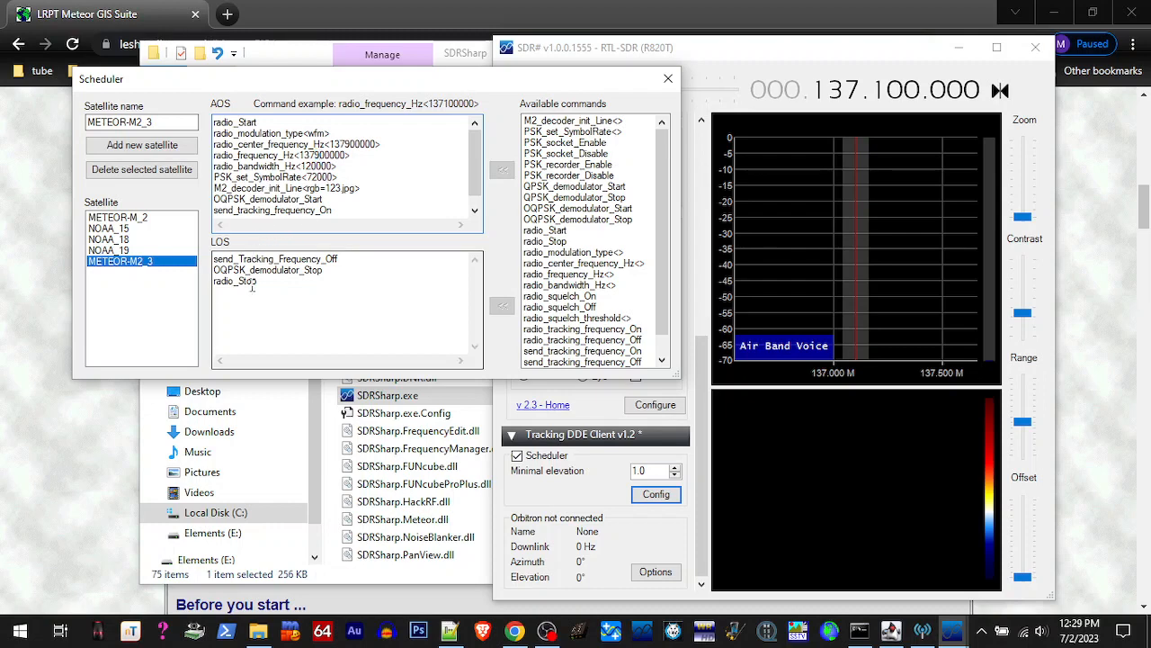
left_click(668, 79)
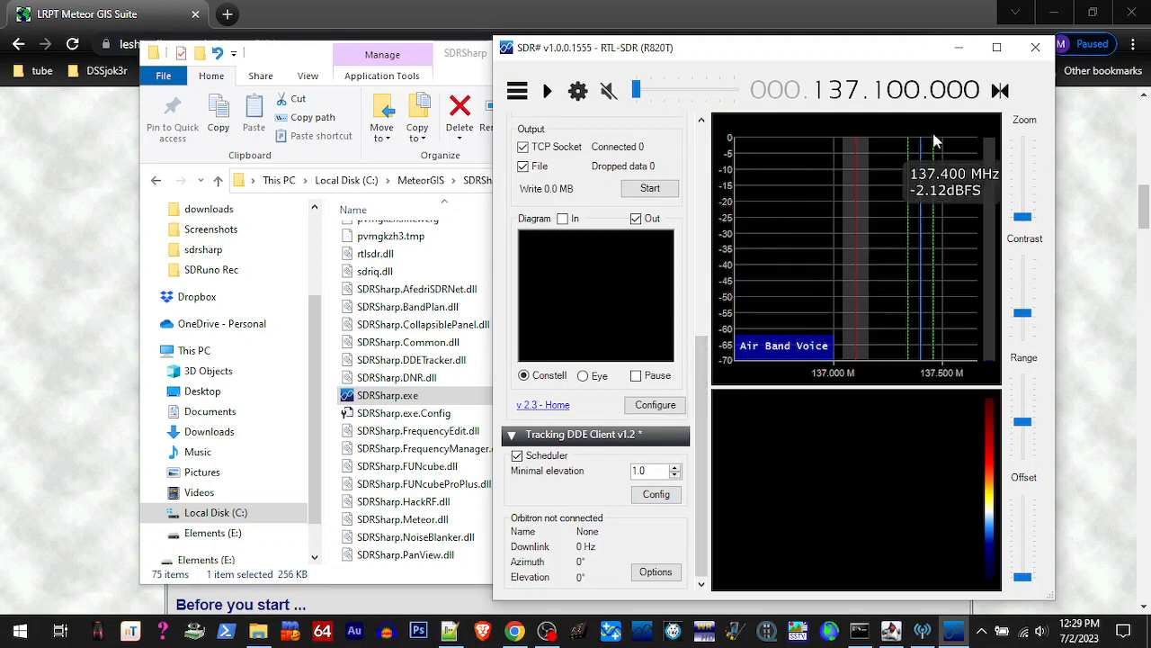
left_click(1036, 47)
left_click(1055, 13)
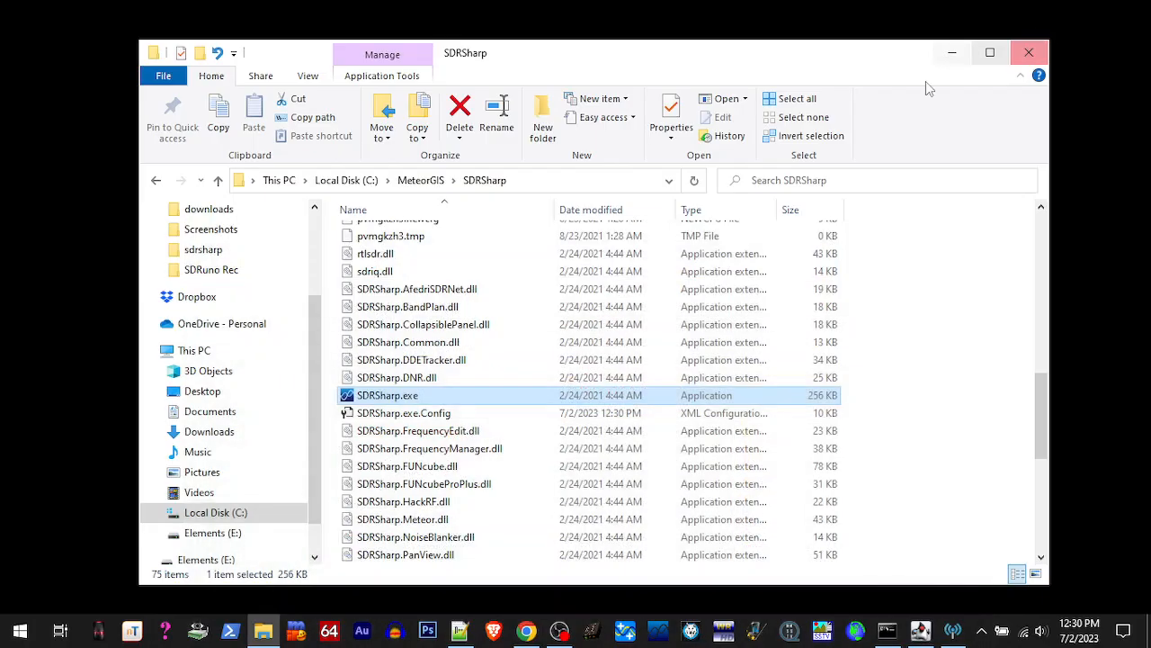
Launch Orbitron.exe from the C:\MeteorGIS\Orbitron folder and move its window aside so SDR# can be seen beside it
left_click(420, 180)
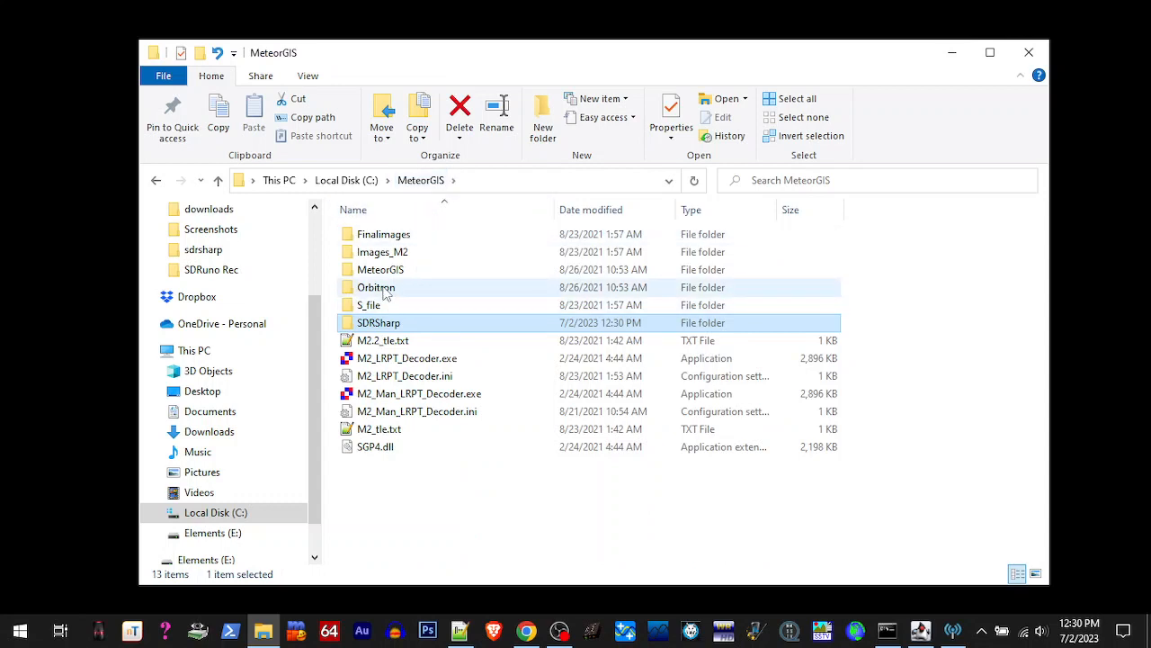
double_click(378, 288)
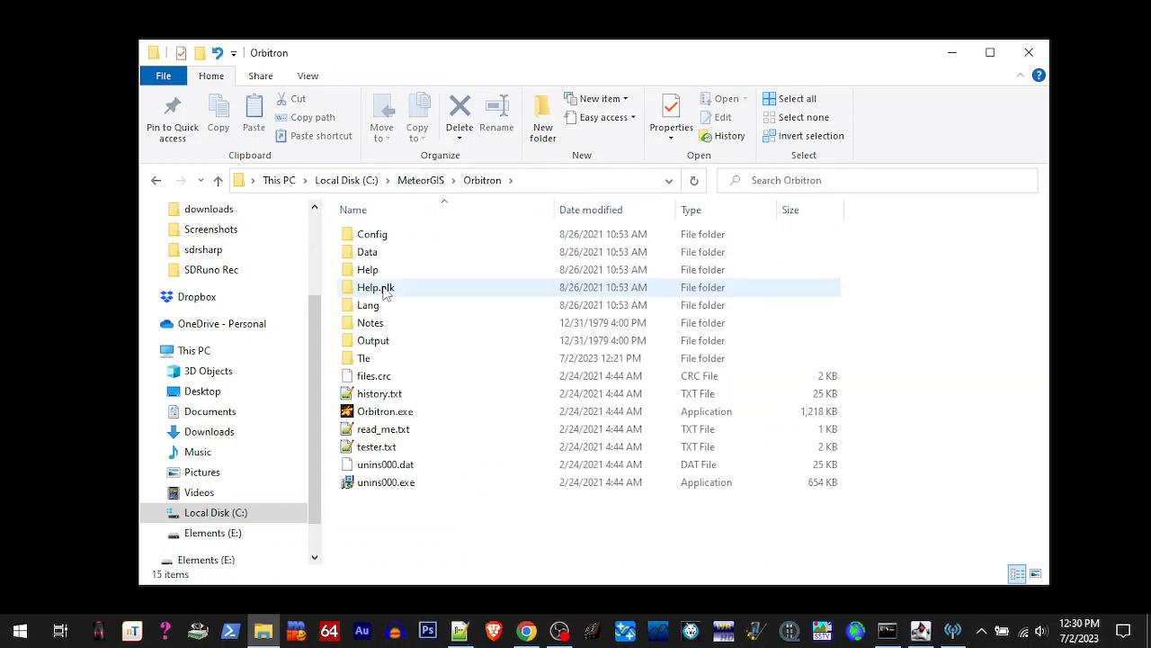
double_click(403, 414)
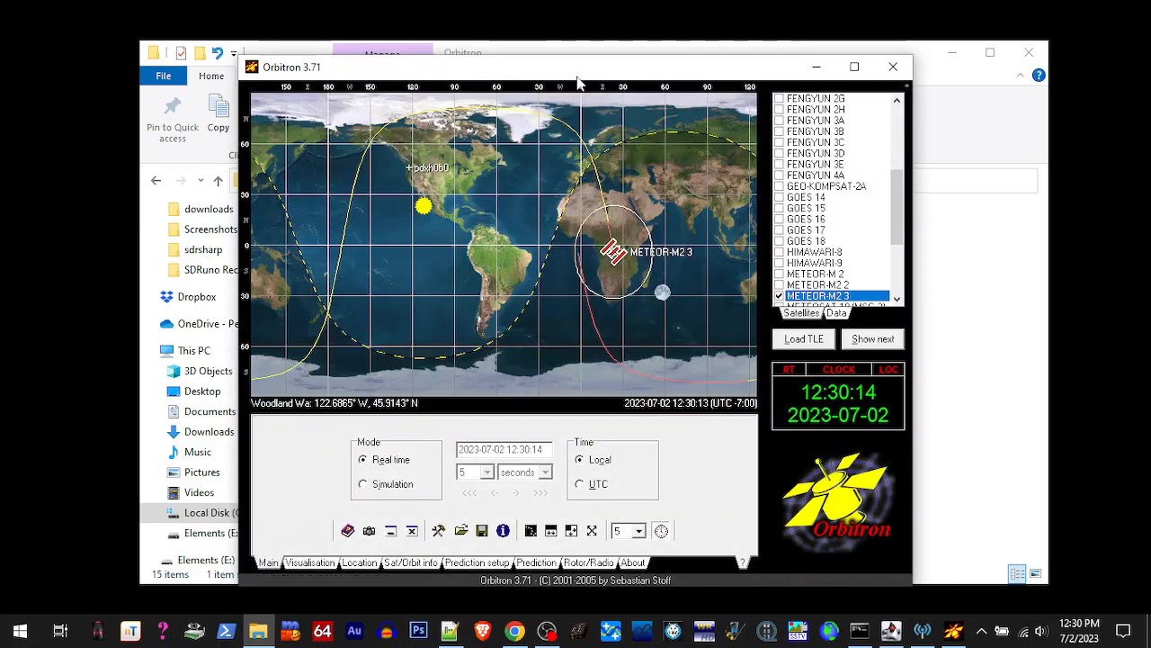
left_click_drag(579, 70, 384, 85)
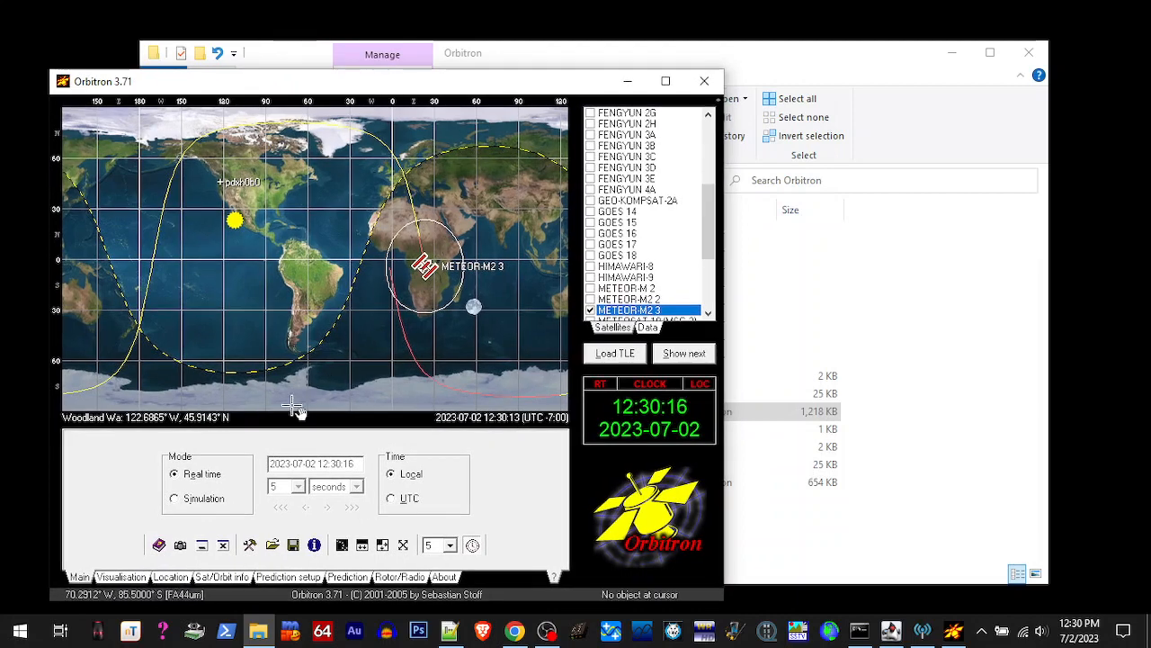
Switch Orbitron to Simulation mode and check in SDR#'s Tracking DDE Client whether Orbitron is connected
left_click(218, 499)
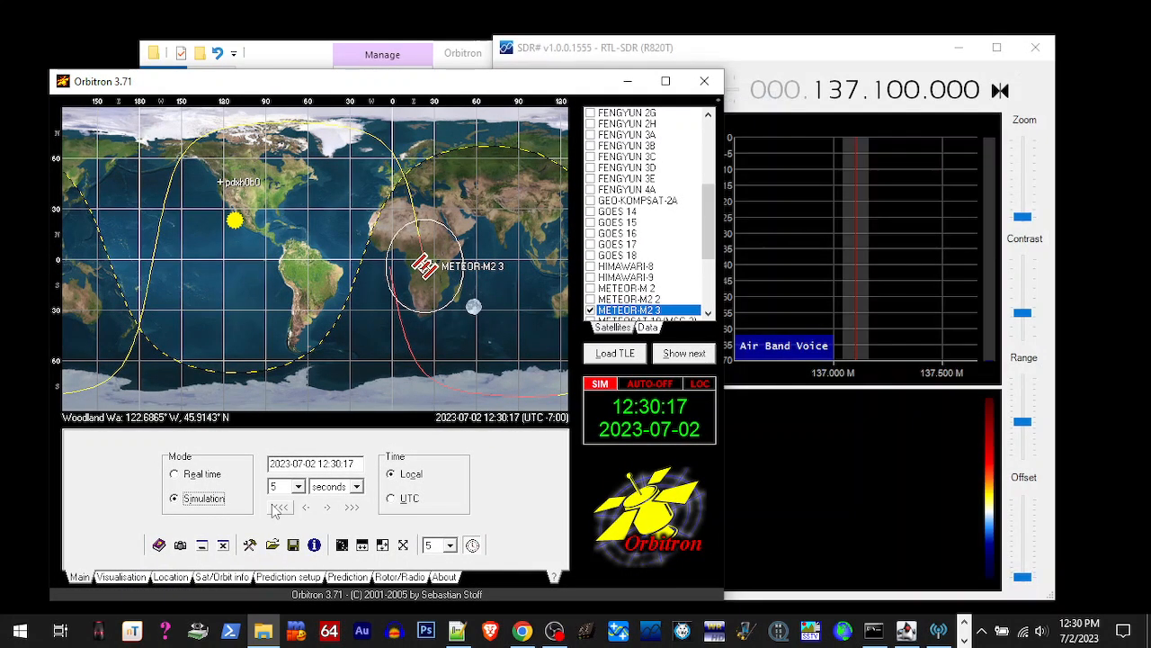
left_click(769, 58)
left_click_drag(763, 50, 797, 44)
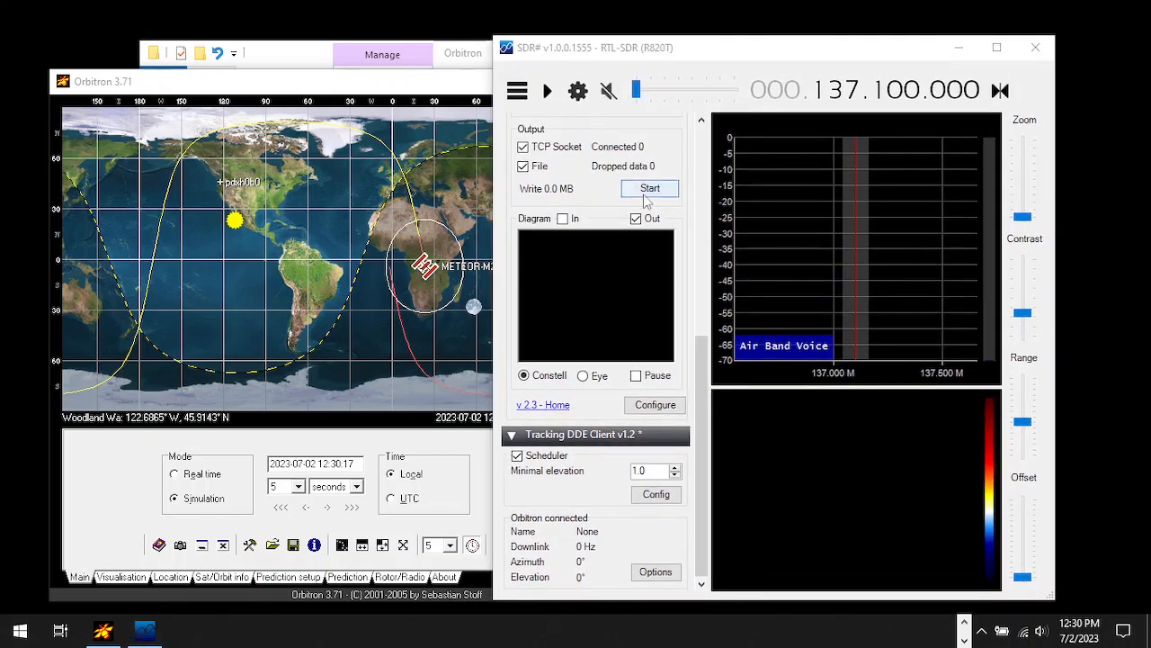
scroll(646, 202, "up", 3)
left_click(433, 89)
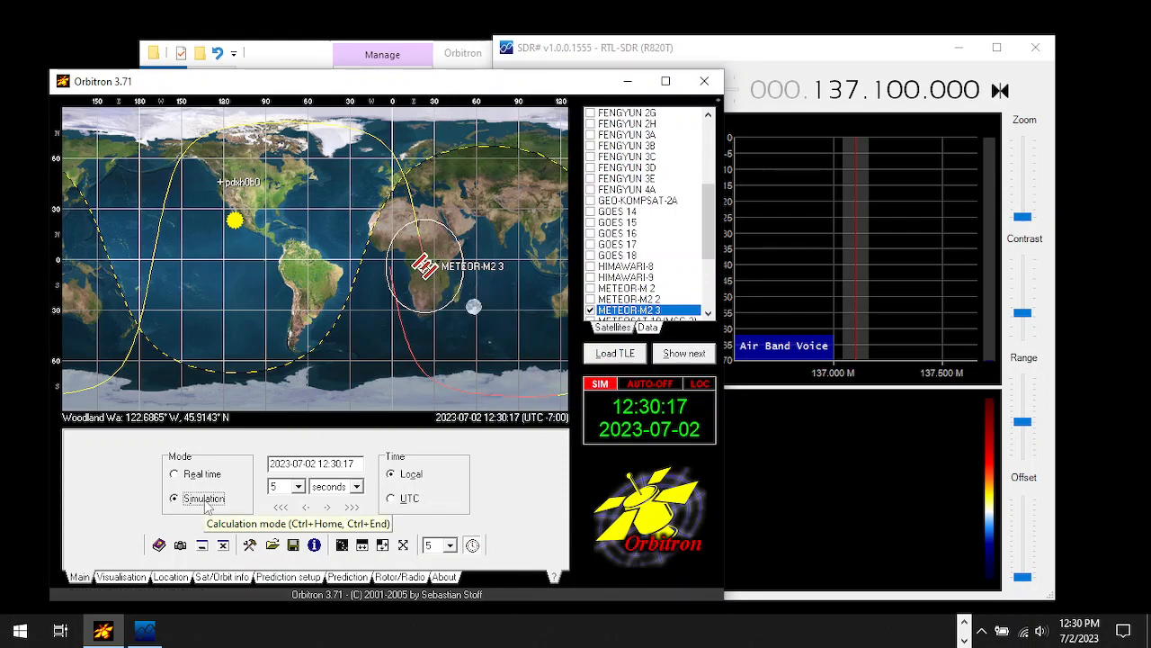
Set Orbitron's simulation step to 60 seconds and jump forward to 12:35:17
left_click(298, 486)
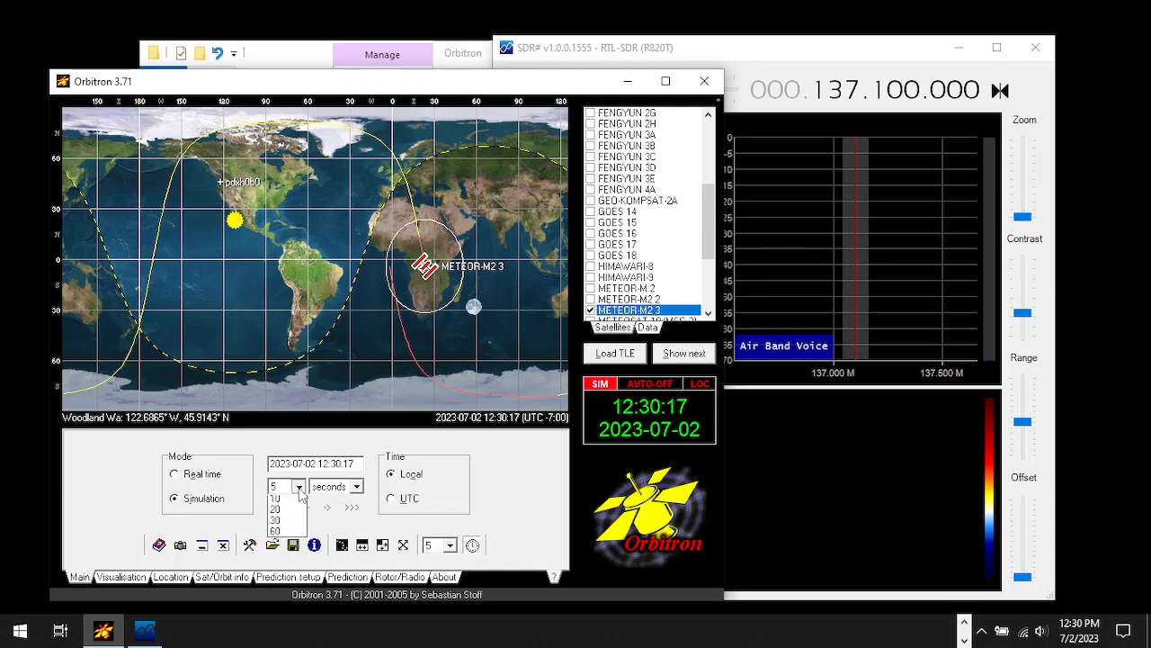
left_click(284, 580)
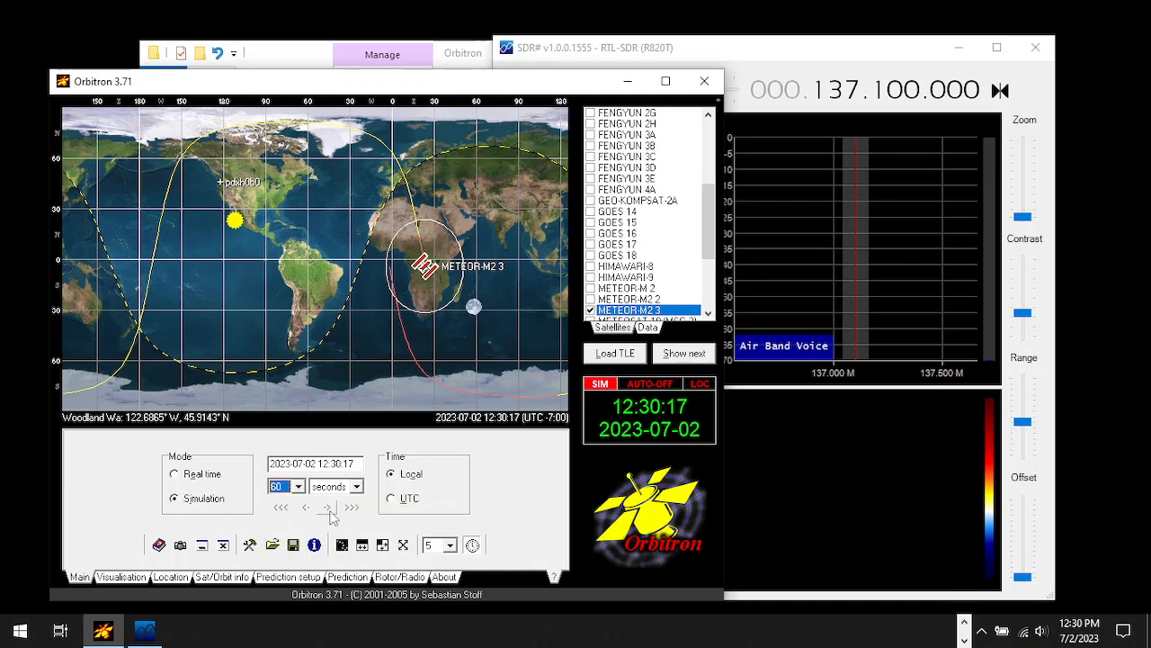
left_click(329, 509)
left_click(329, 509)
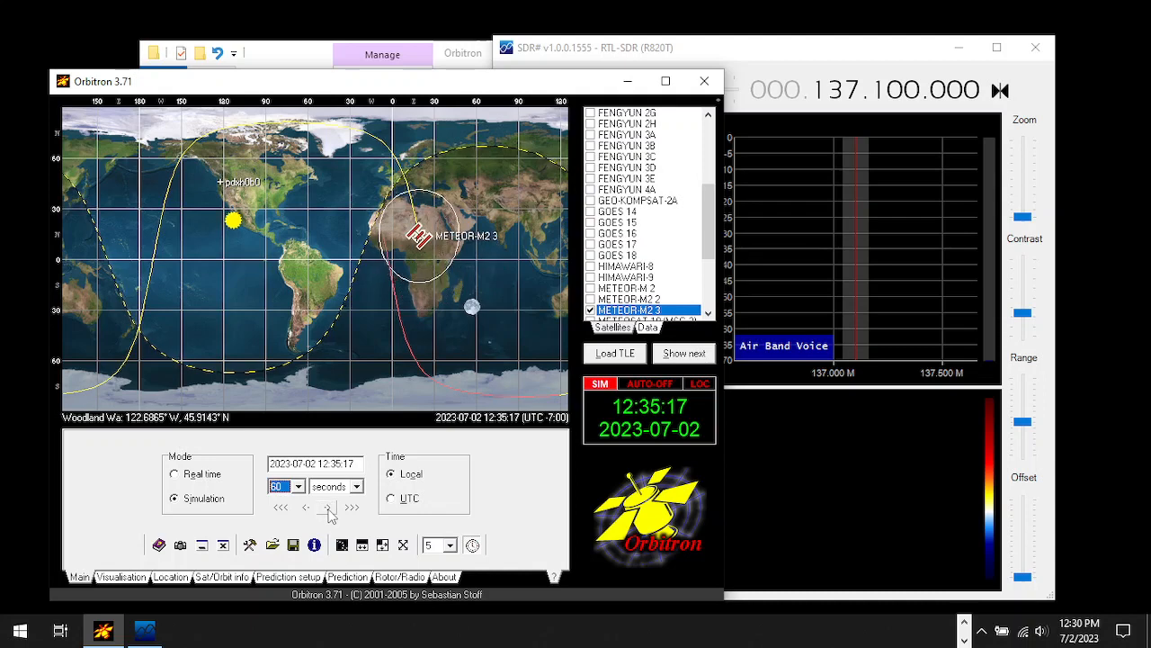
left_click(357, 486)
left_click(338, 525)
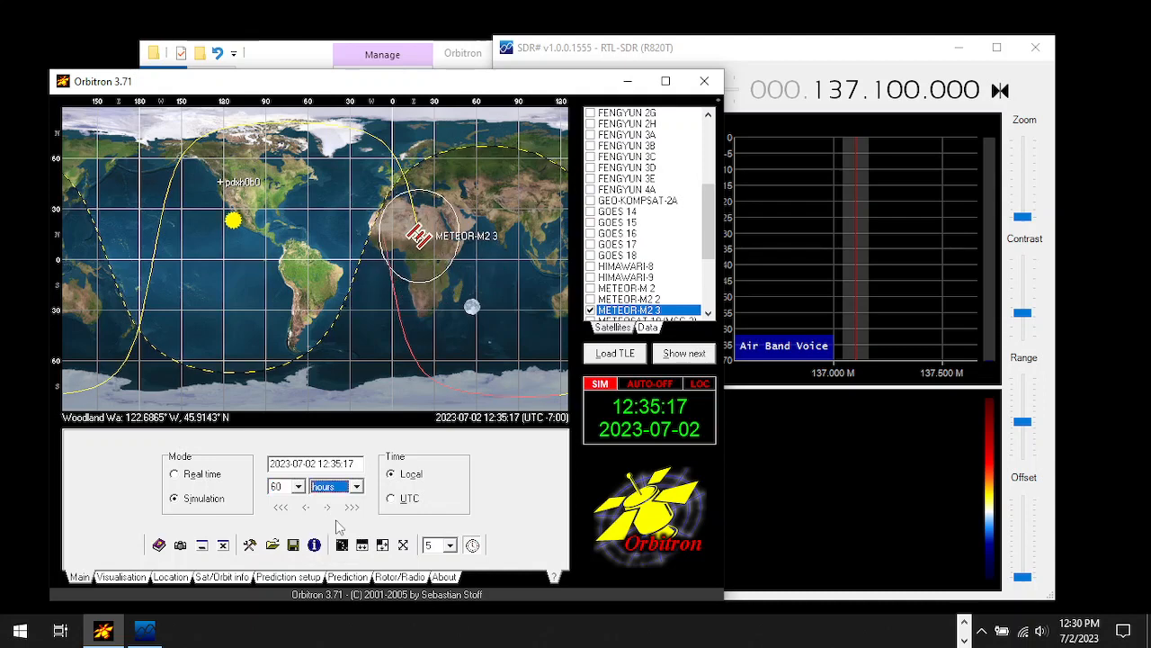
left_click(329, 509)
left_click(329, 509)
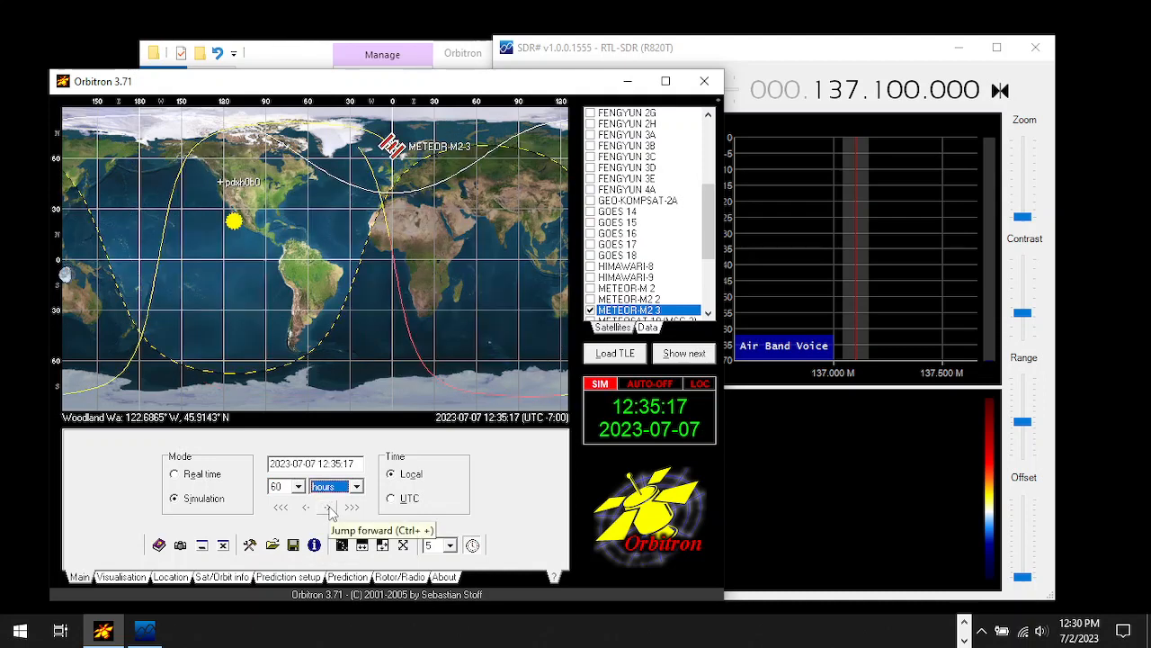
left_click(329, 509)
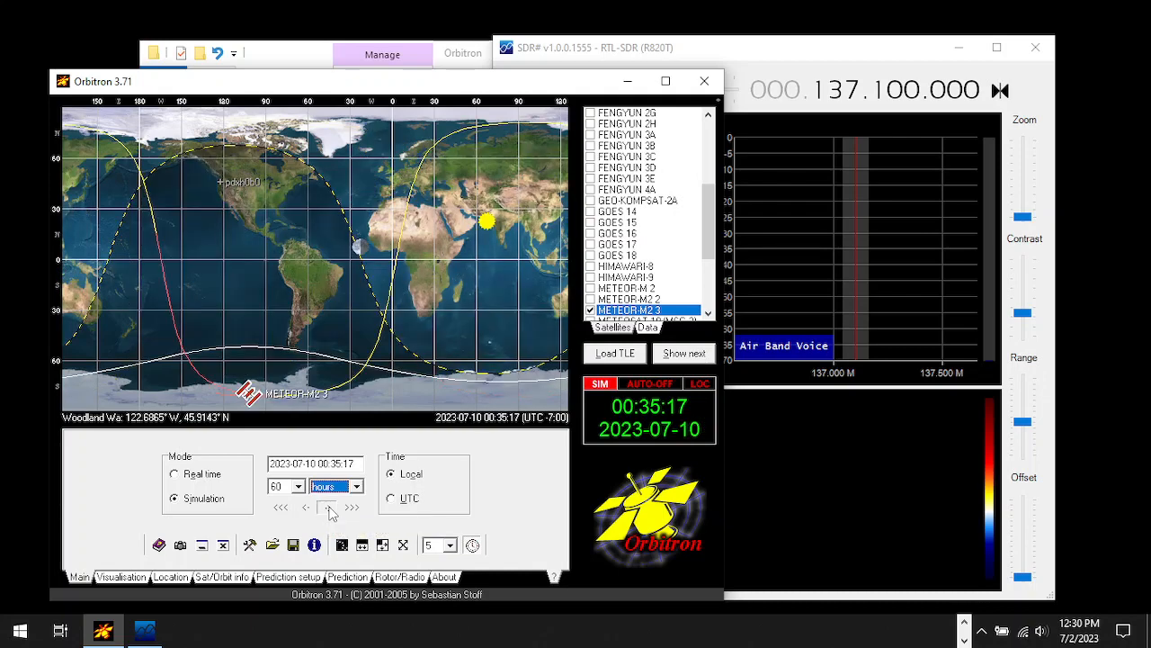
left_click(329, 509)
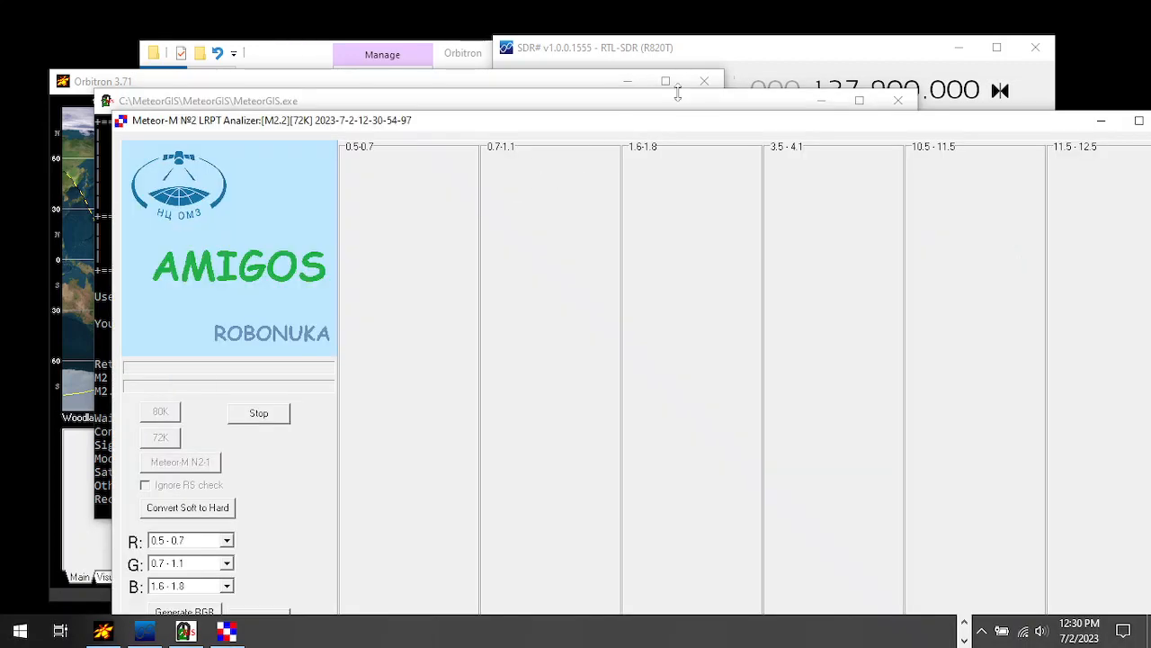
Examine SDR#'s tuned frequency and Meteor Demodulator settings, and the reception status in the MeteorGIS console
left_click(718, 53)
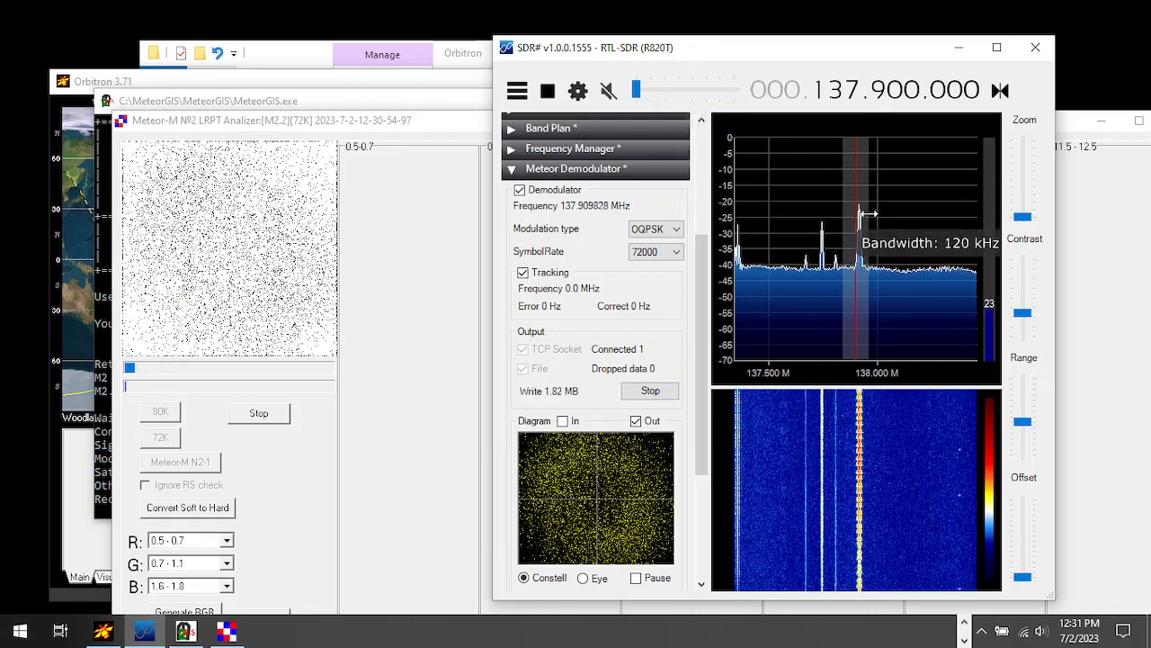
left_click(287, 100)
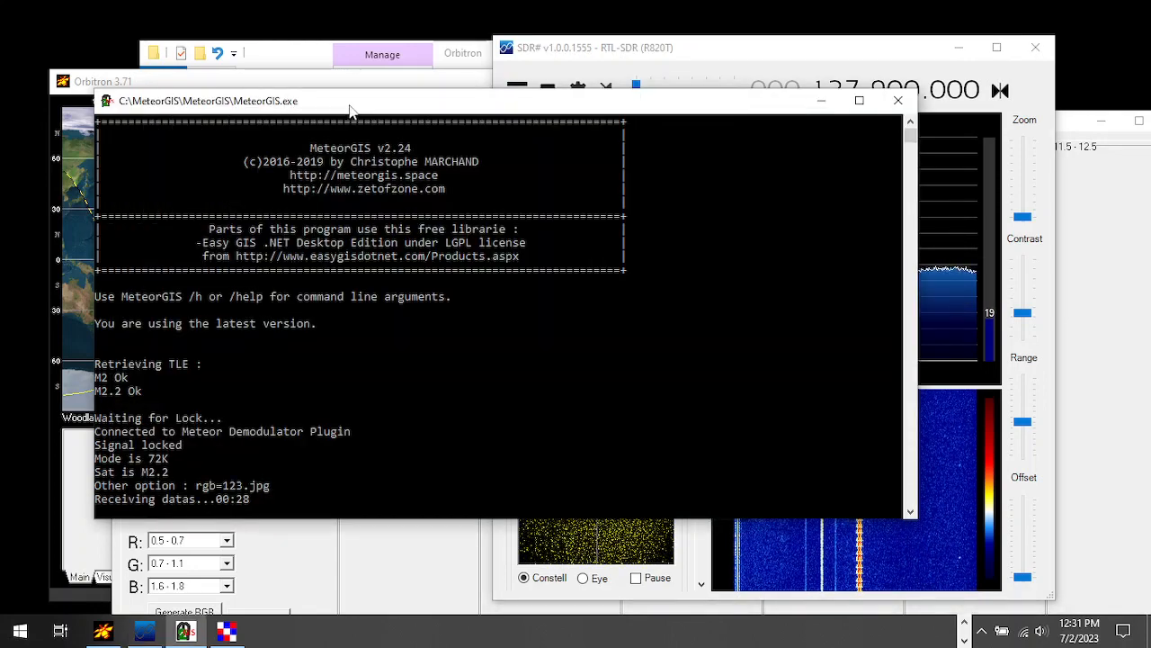
left_click_drag(358, 110, 303, 67)
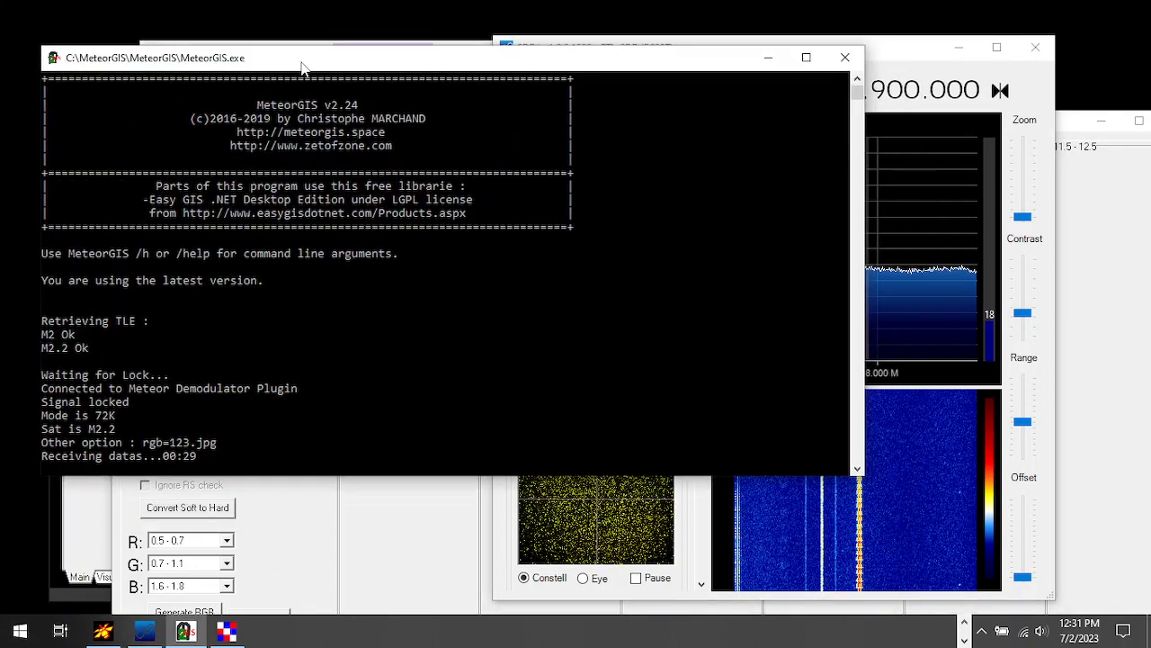
left_click(885, 51)
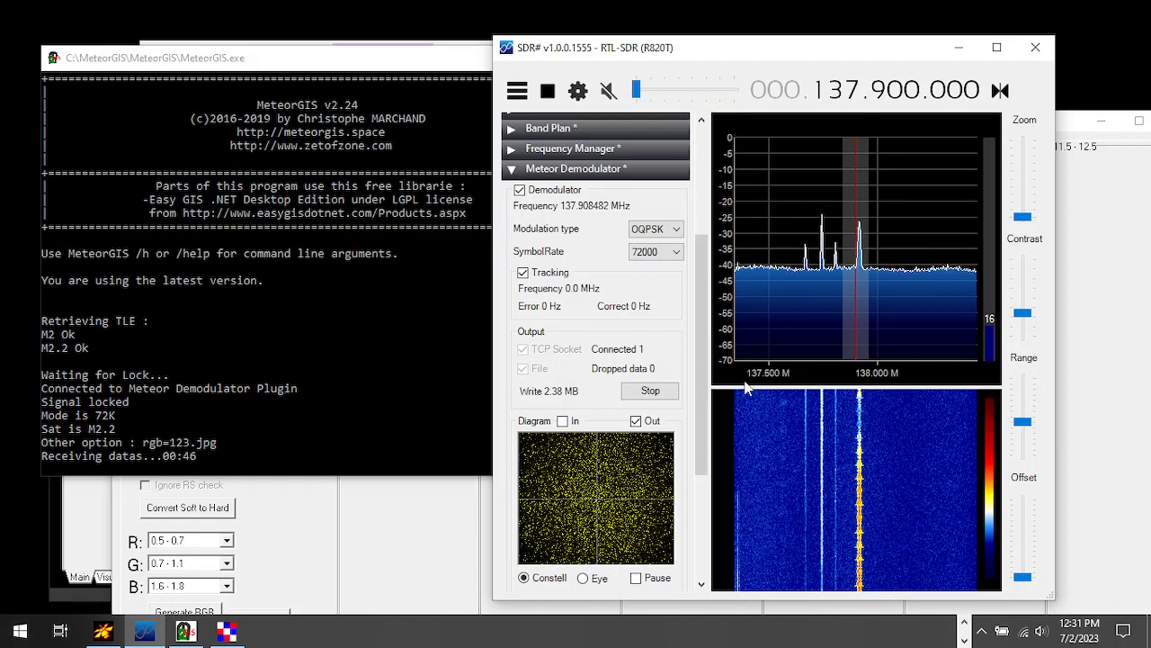
left_click(441, 70)
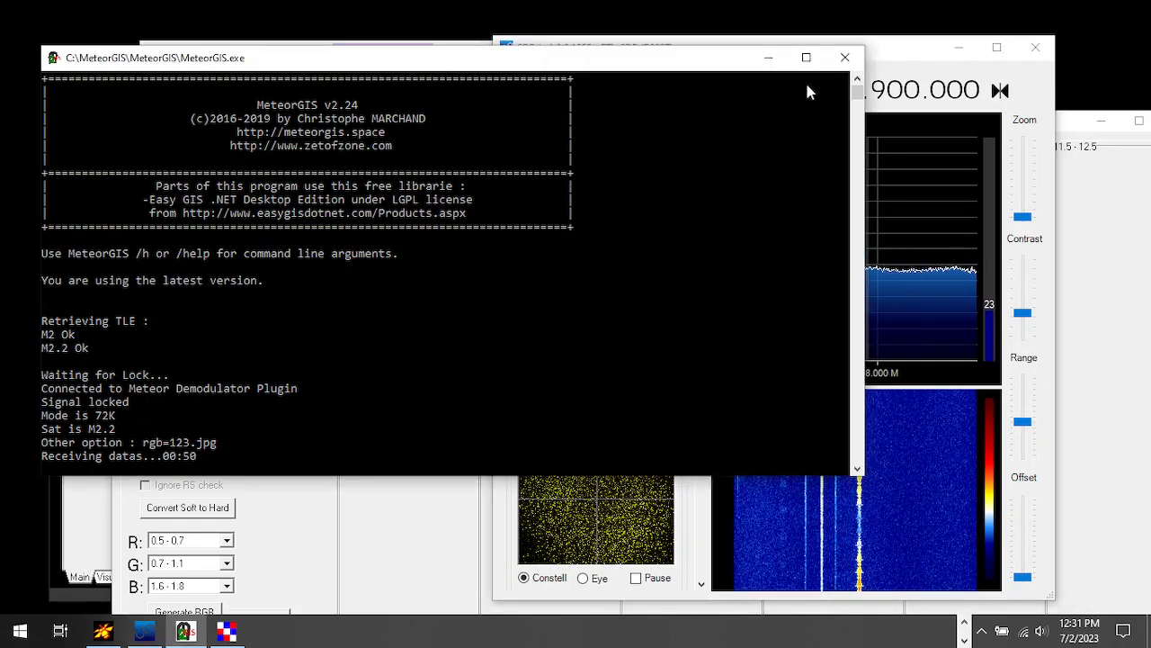
Close the MeteorGIS console, the LRPT Analizer, SDR# and Orbitron to end the simulated pass
left_click(845, 58)
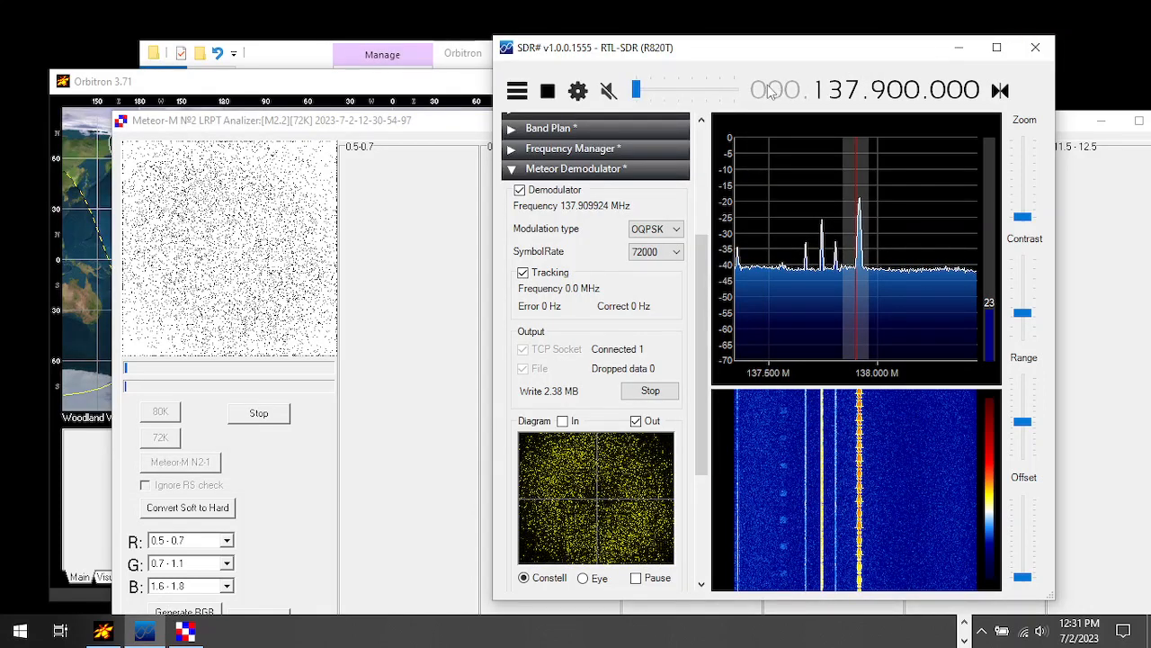
left_click(1150, 120)
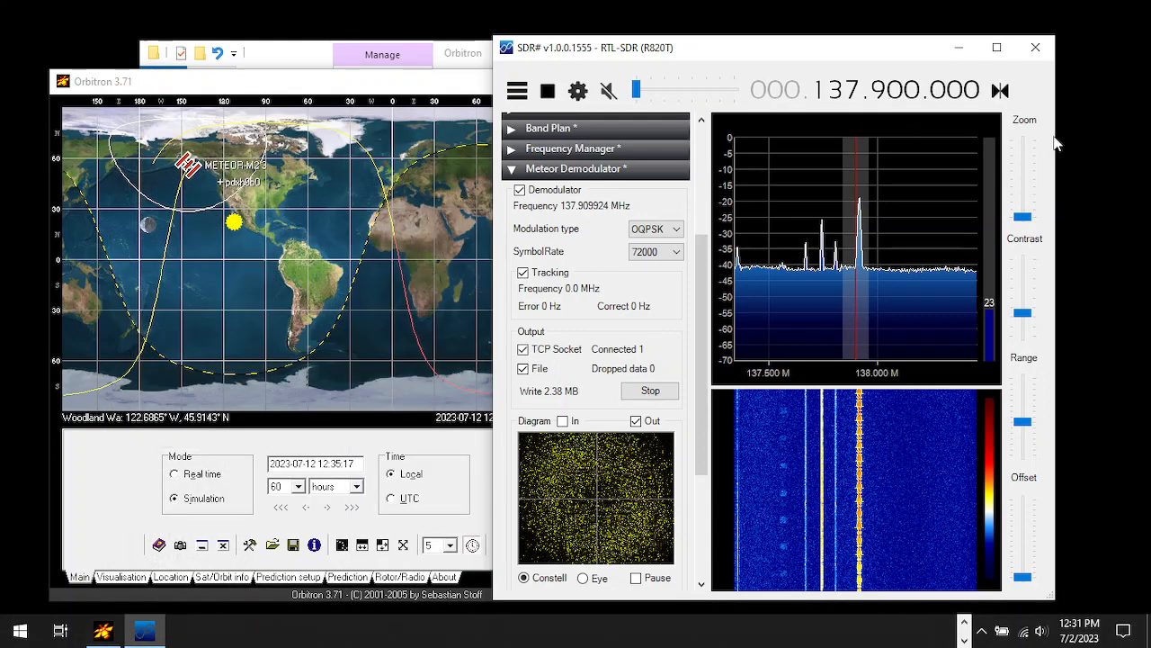
left_click(1035, 48)
left_click(704, 81)
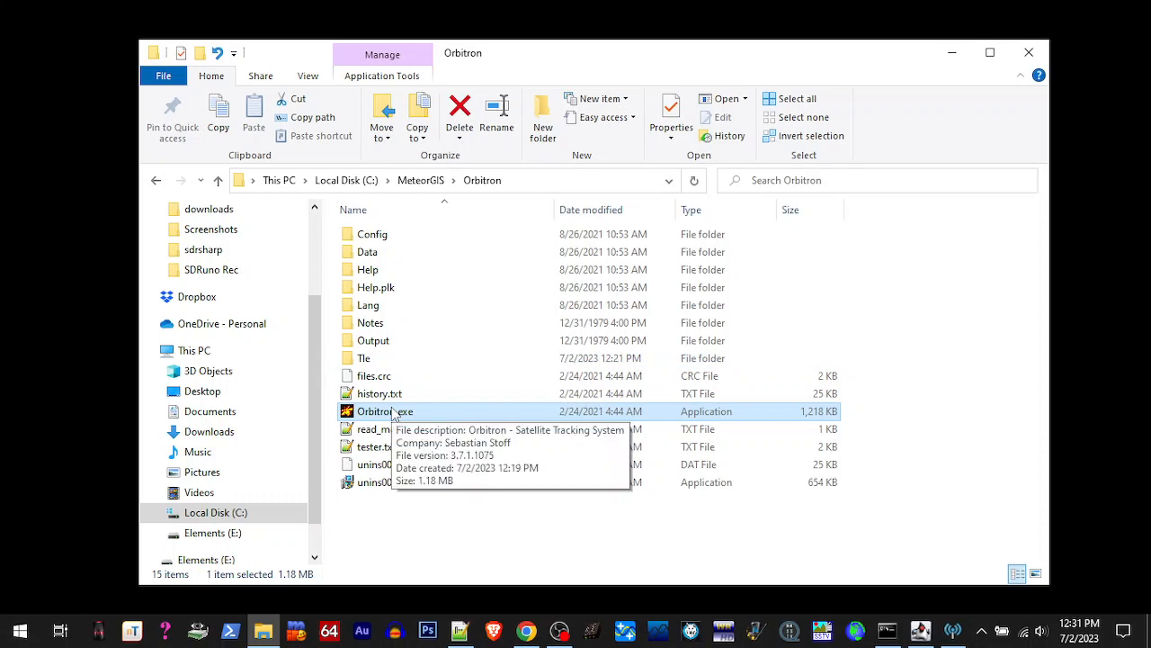
Launch Orbitron.exe from the C:\MeteorGIS\Orbitron folder
left_click(357, 186)
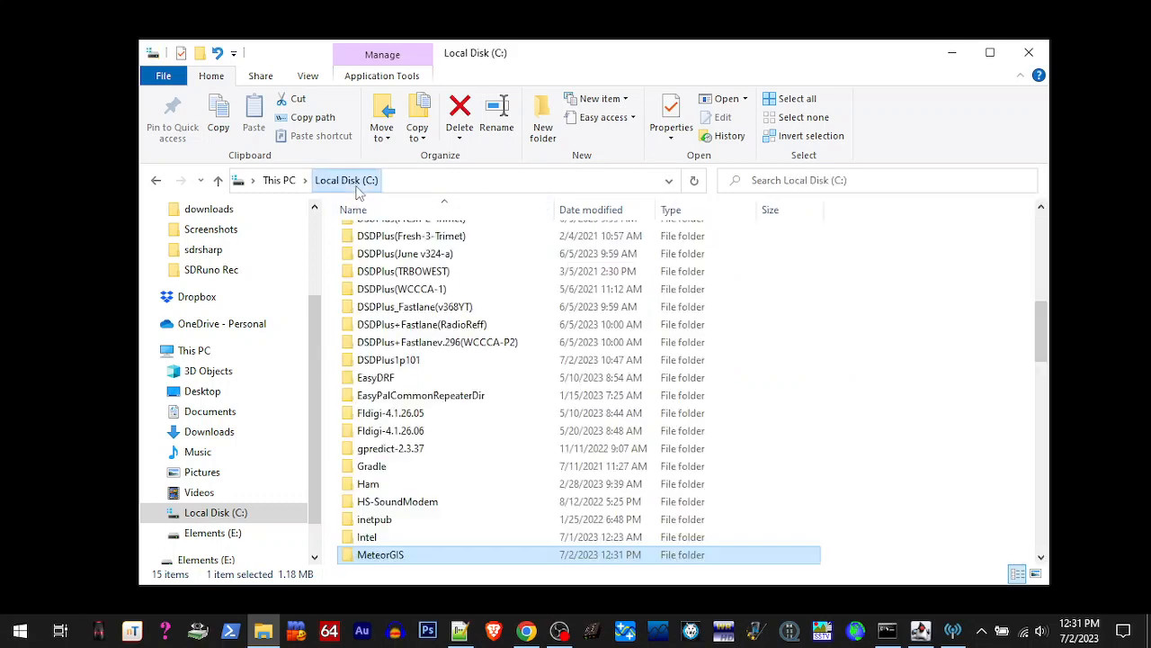
double_click(360, 555)
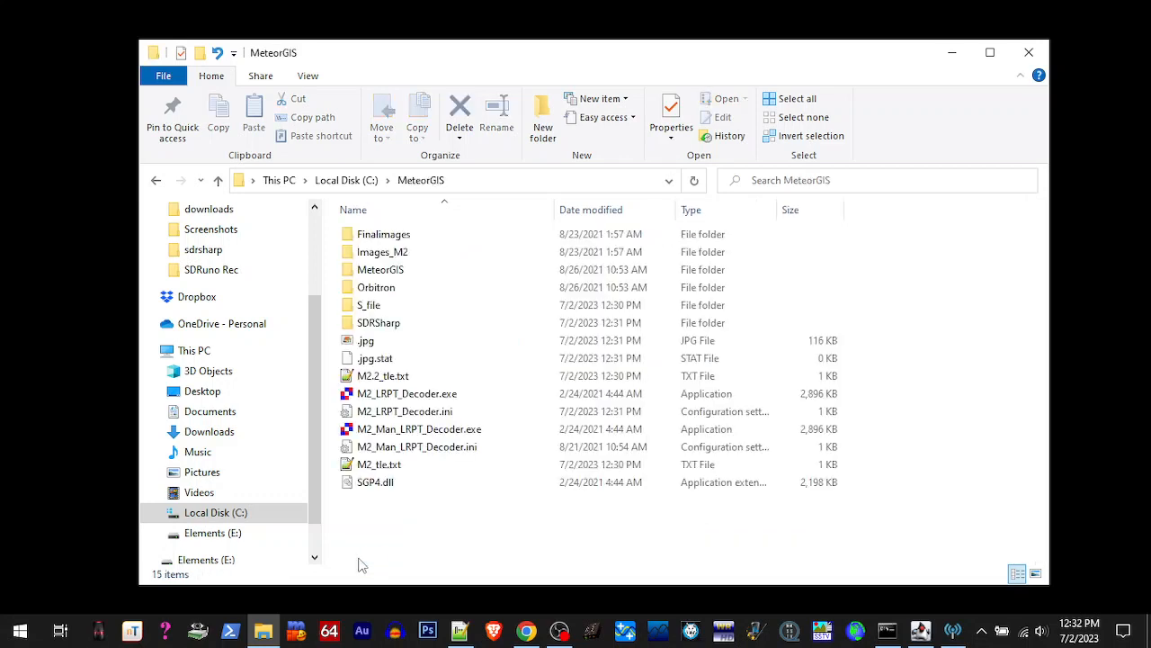
double_click(389, 288)
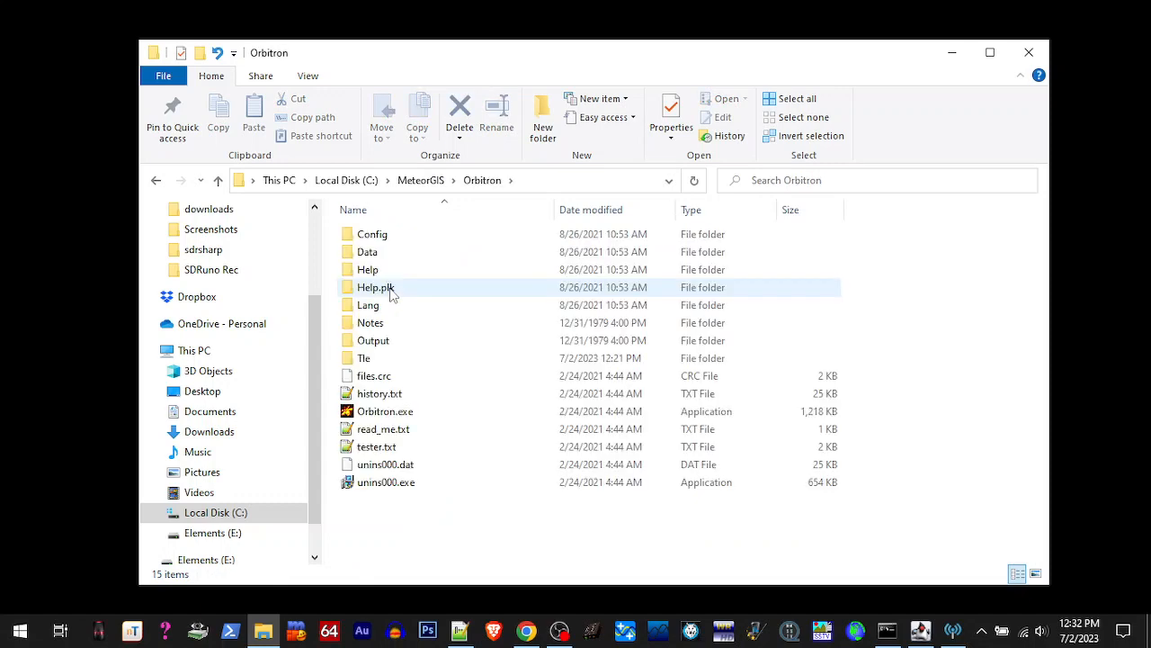
double_click(371, 411)
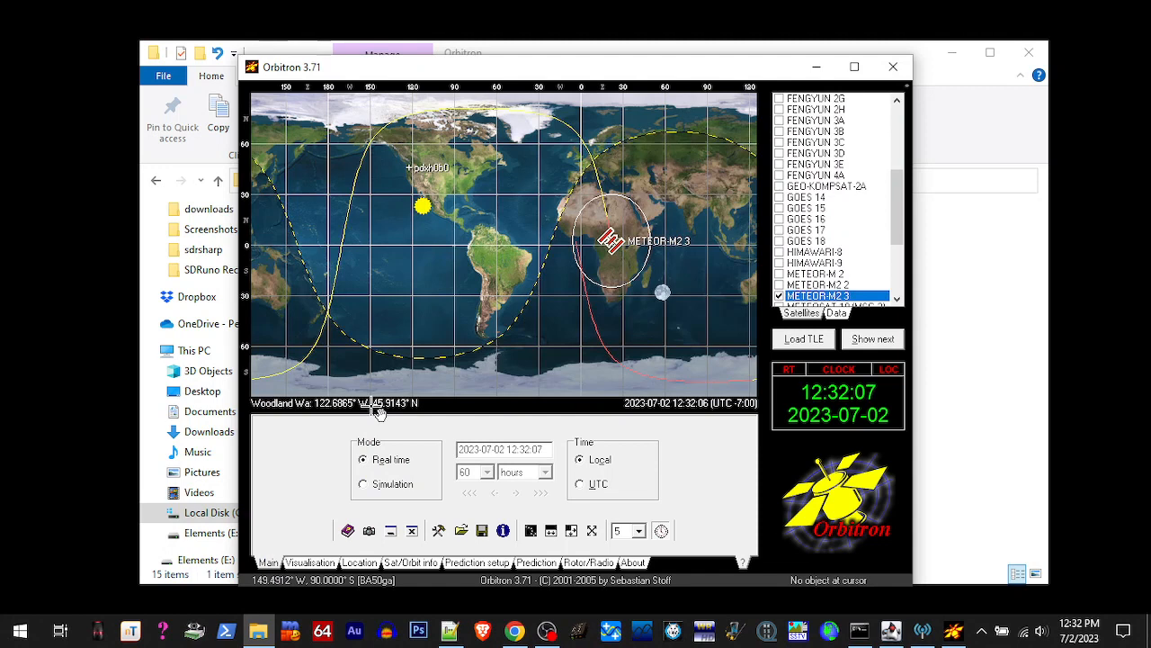
Switch Orbitron to simulation mode and add NOAA 18 to the tracked satellites alongside METEOR-M2 3
left_click(393, 485)
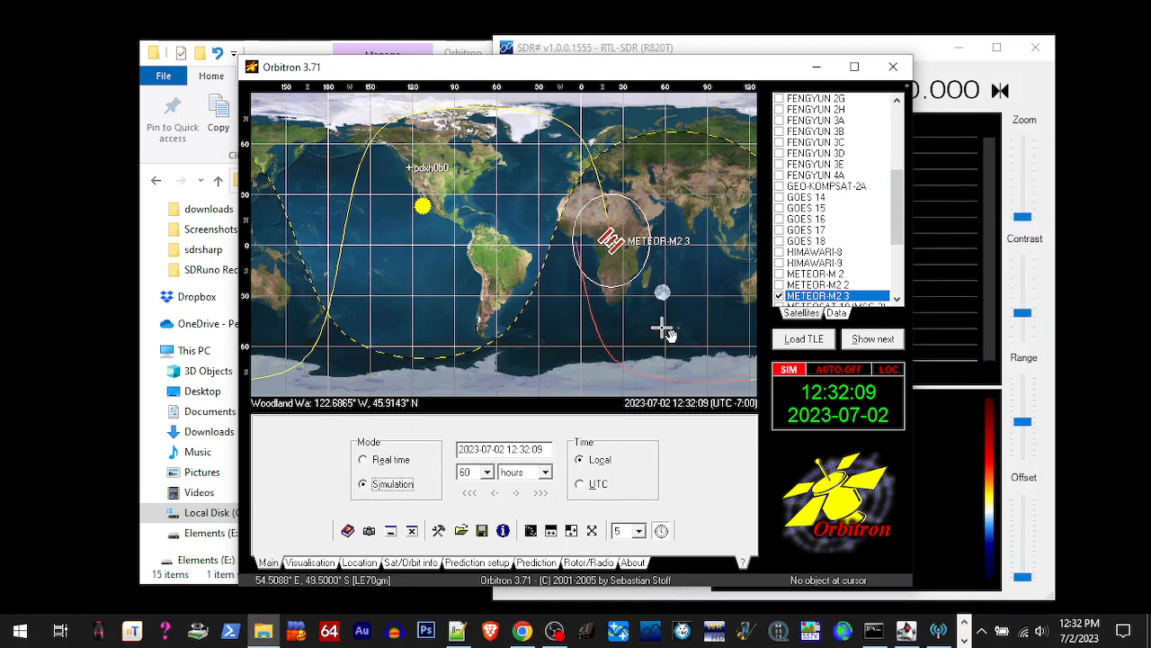
left_click_drag(900, 225, 899, 260)
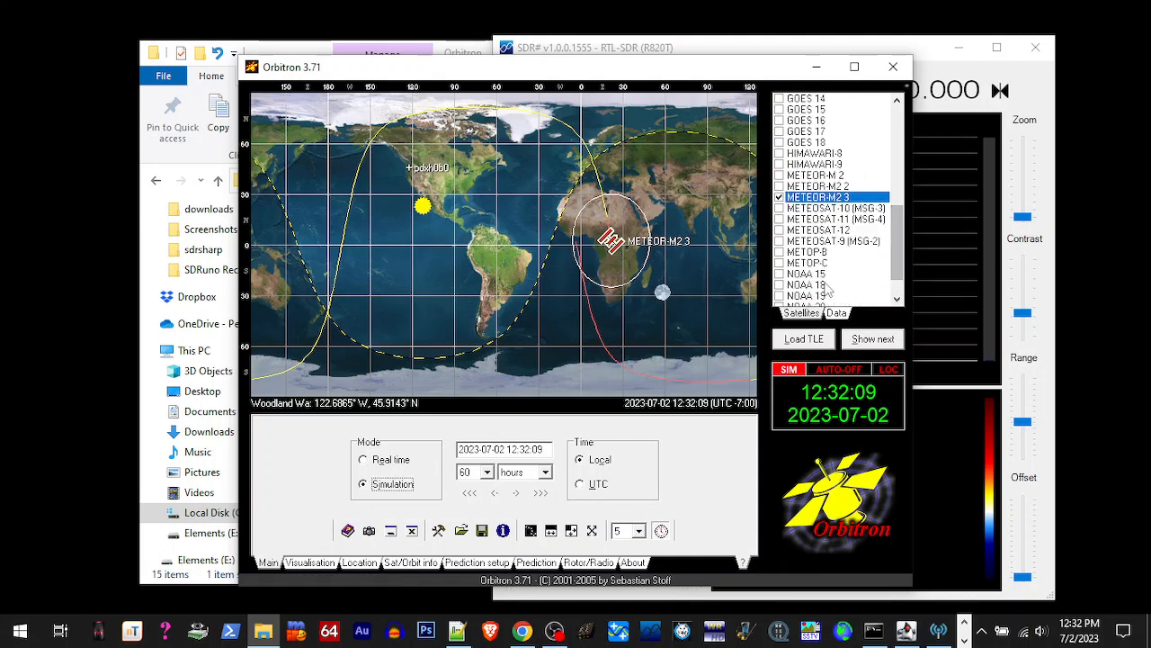
left_click(780, 285)
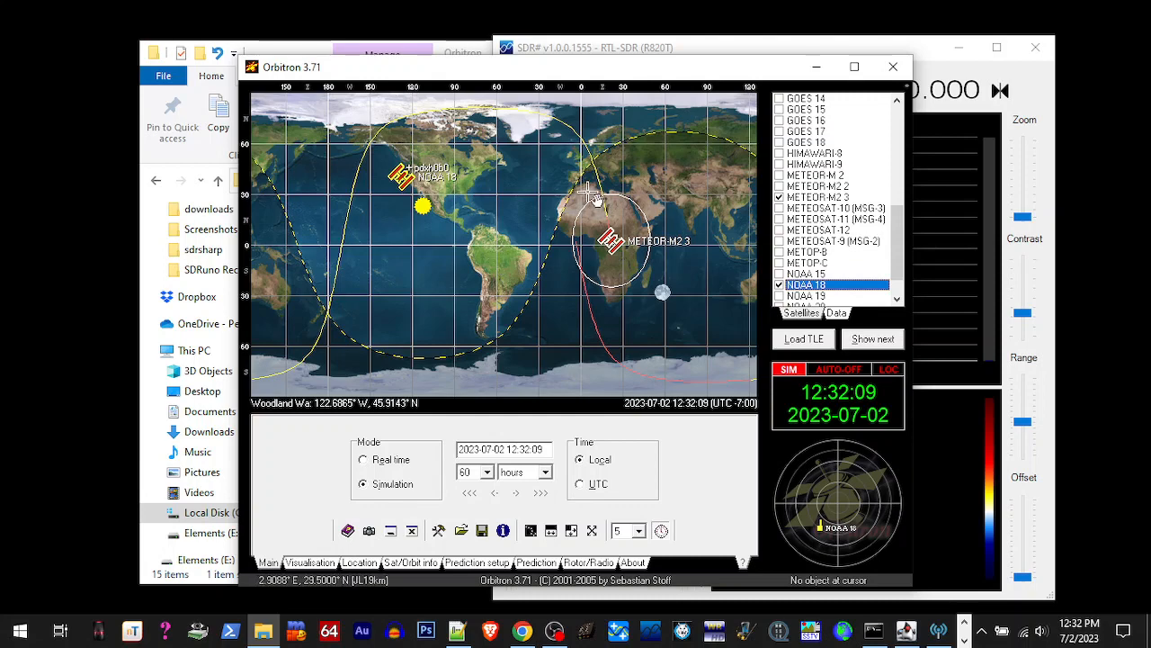
Move the Orbitron window aside to uncover SDR#'s frequency display and spectrum, keeping Orbitron in front
left_click_drag(649, 72, 487, 77)
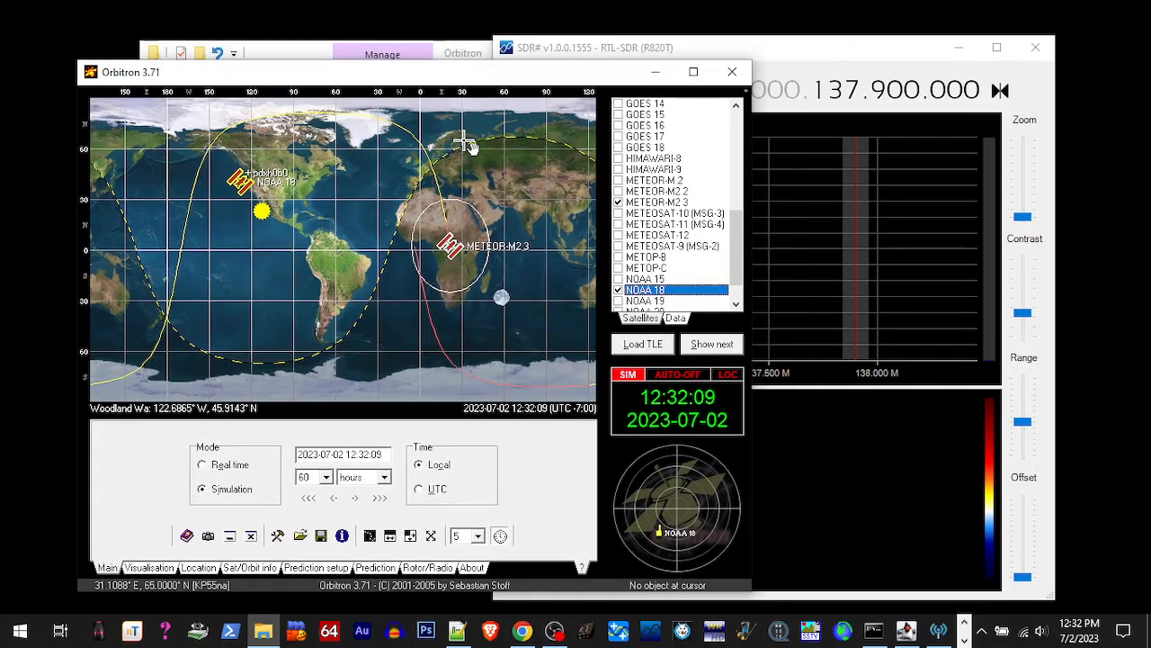
left_click(786, 52)
left_click(464, 79)
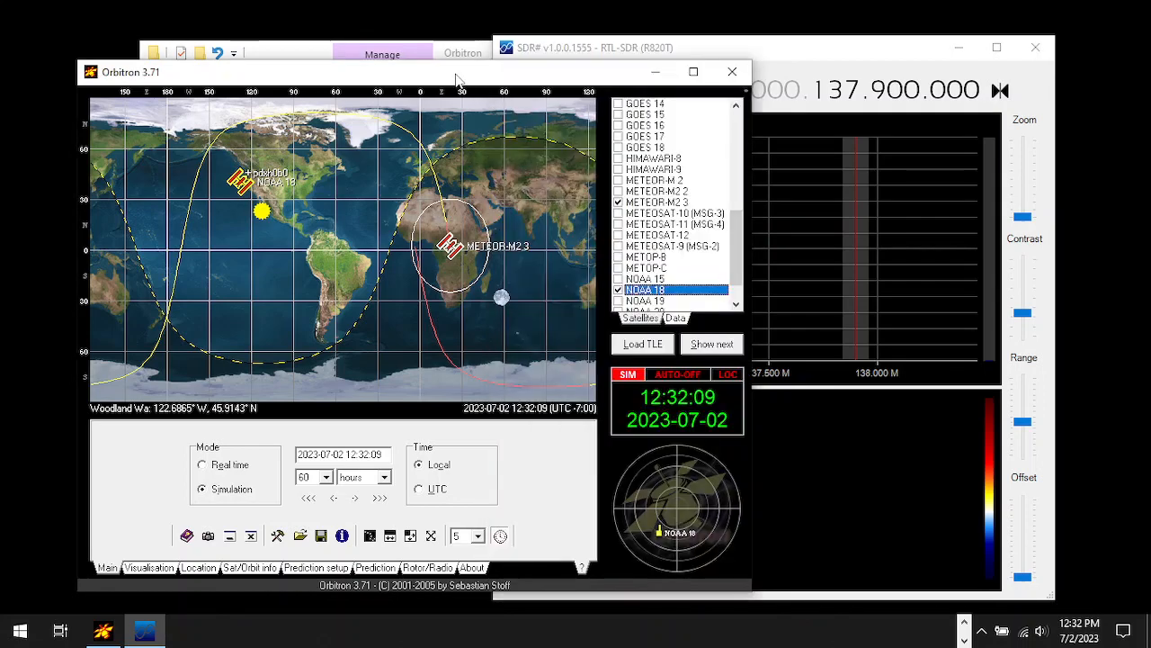